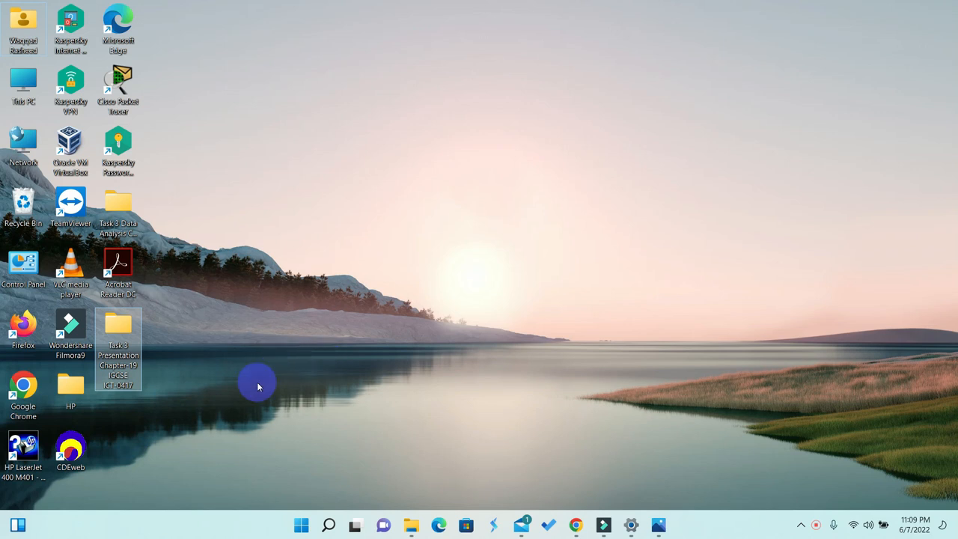
- Open the question paper 0417_w17_qp_2 from the Task 3 Presentation Chapter-19 IGCSE ICT-0417 folder
double_click(120, 322)
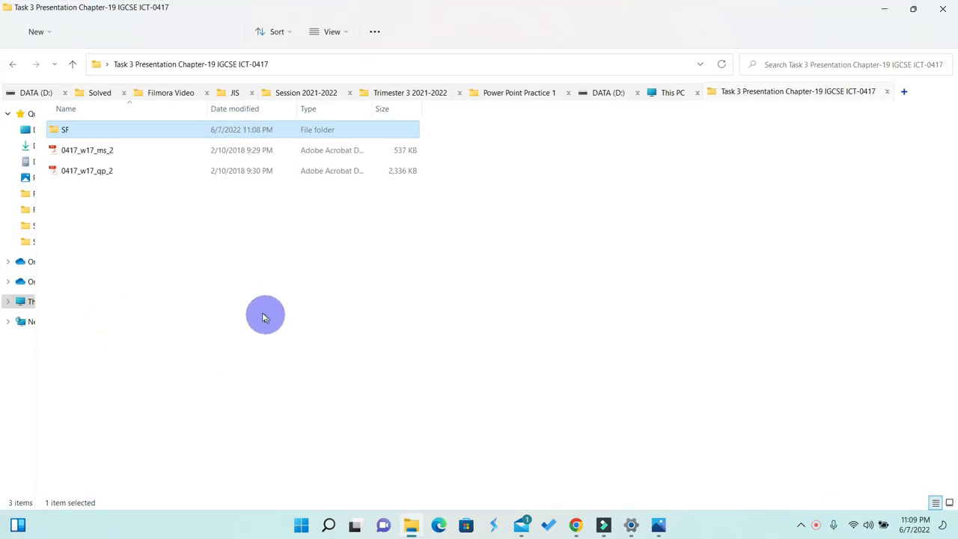
click(92, 174)
double_click(89, 170)
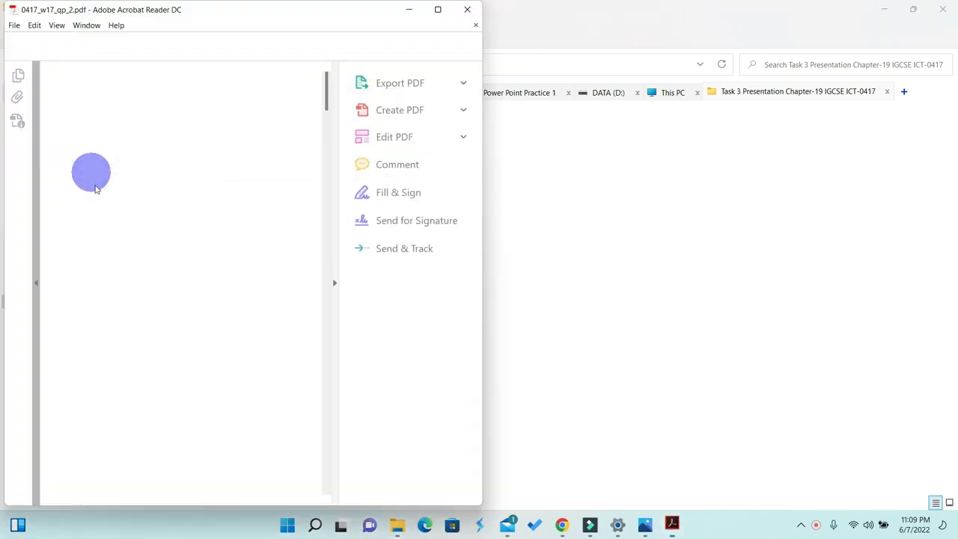
click(334, 284)
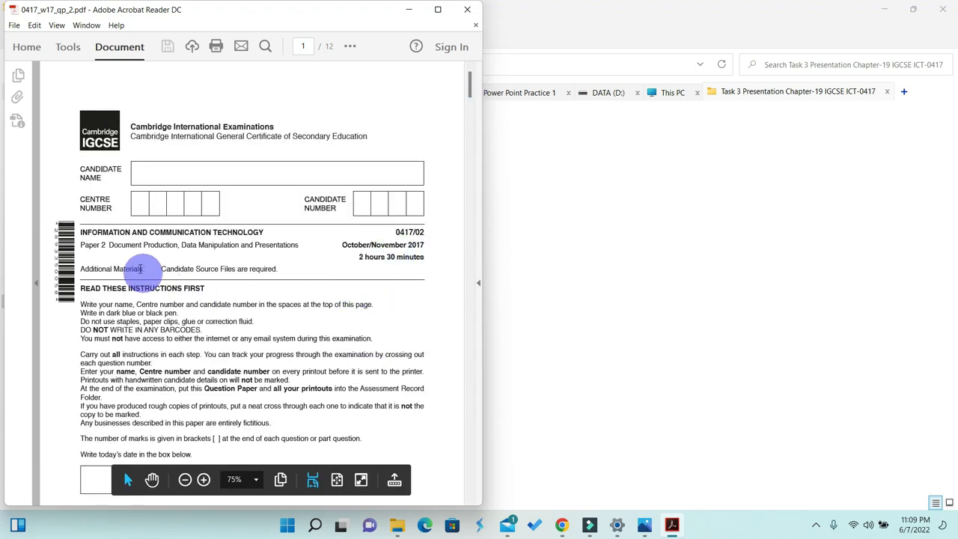
- Browse the question paper to Task 6 – Presentation, dock it beside the file window, and open the SF source files folder
drag(256, 245, 301, 245)
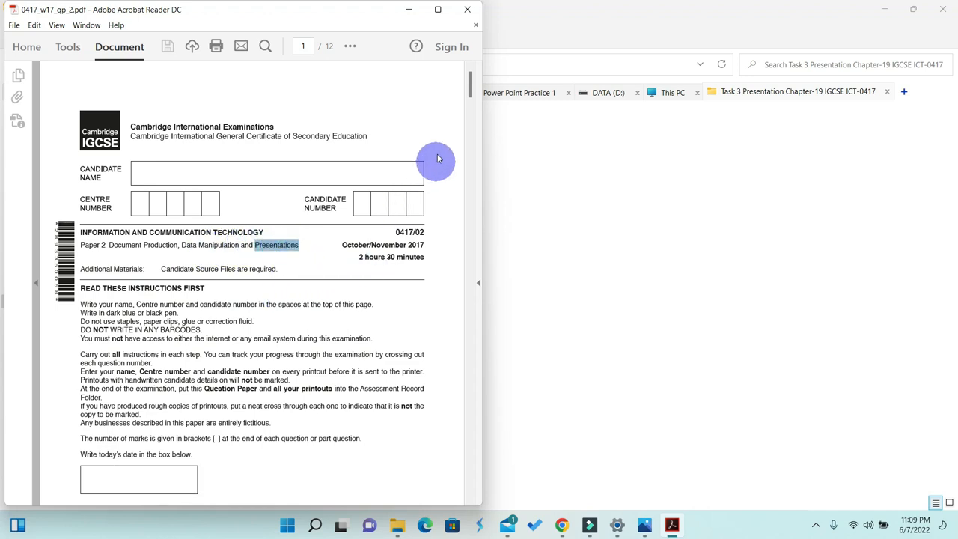
drag(471, 88, 471, 441)
scroll(409, 341, up, 1)
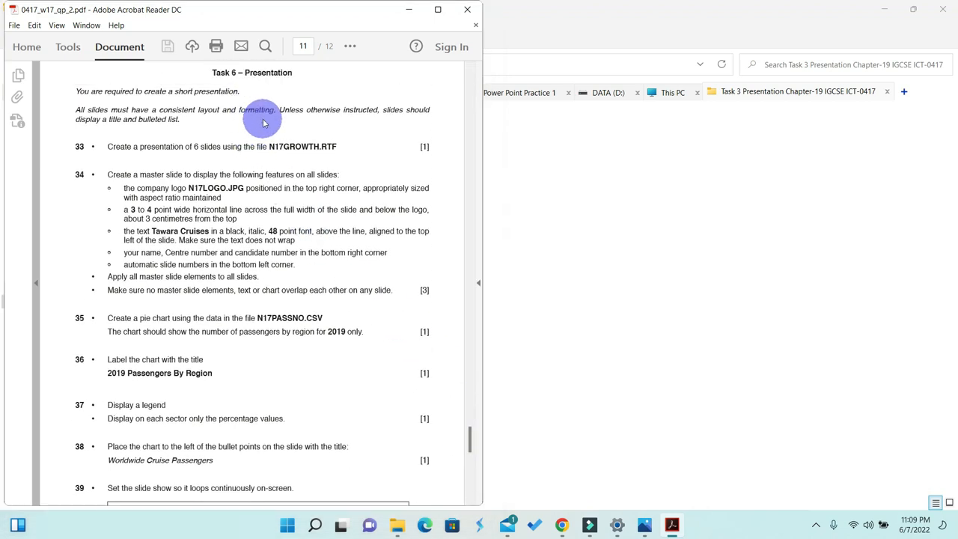
key(super+Right)
click(133, 120)
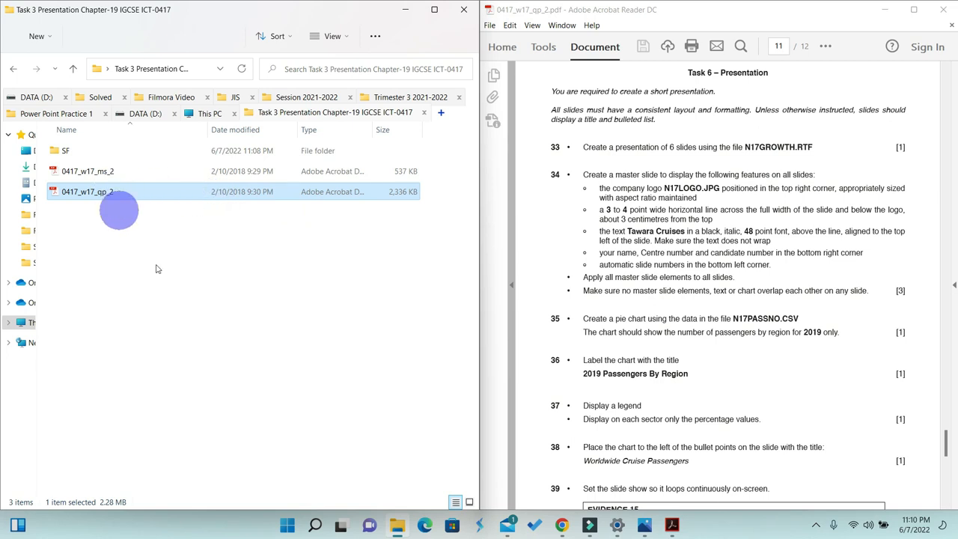
click(65, 151)
double_click(65, 152)
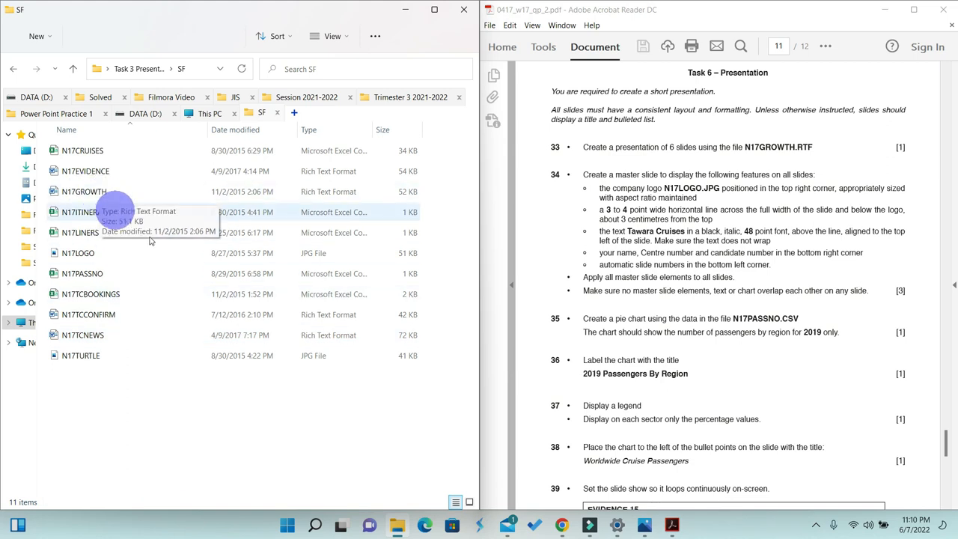
- Launch PowerPoint from Windows search
click(315, 527)
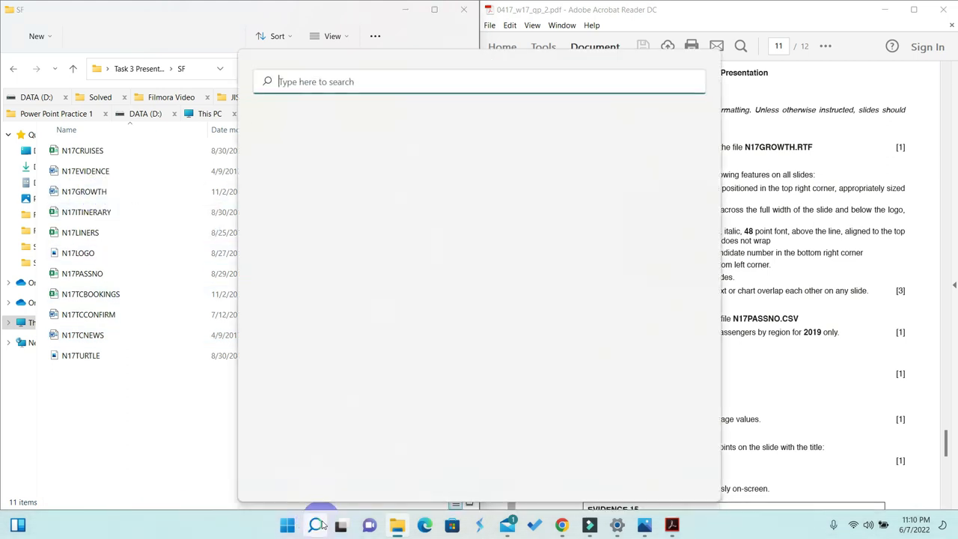
text(po)
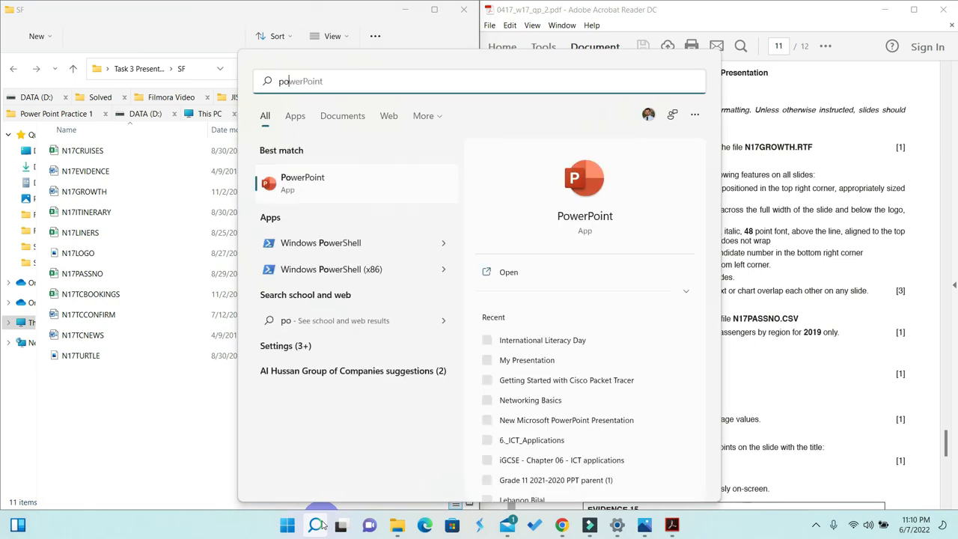
click(308, 186)
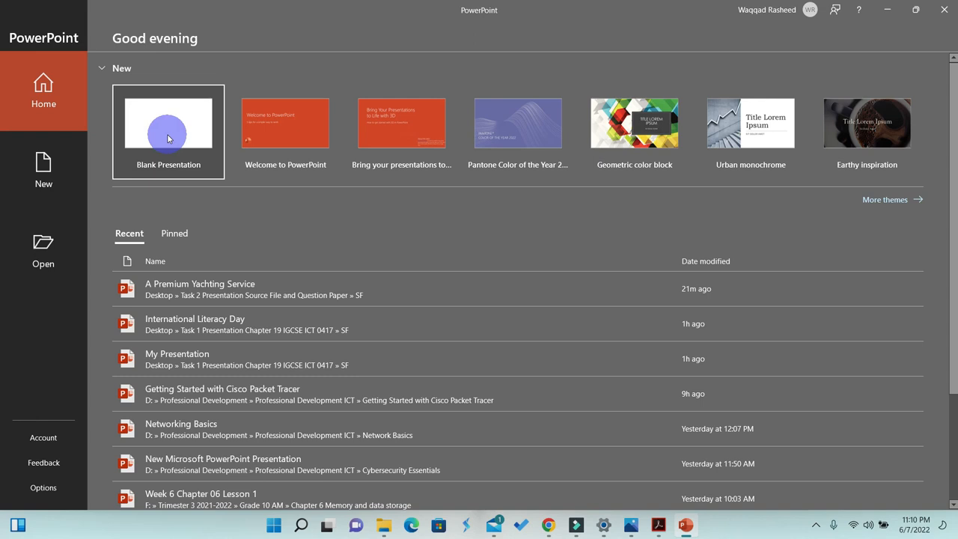
- Open N17GROWTH from the Task 3 Presentation SF folder, showing all file types in the Open dialog
click(46, 247)
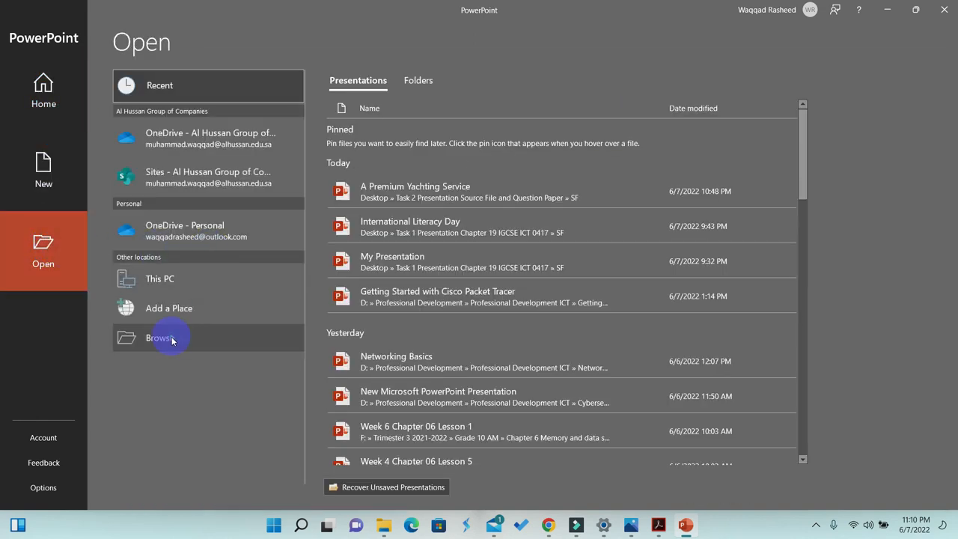
click(172, 340)
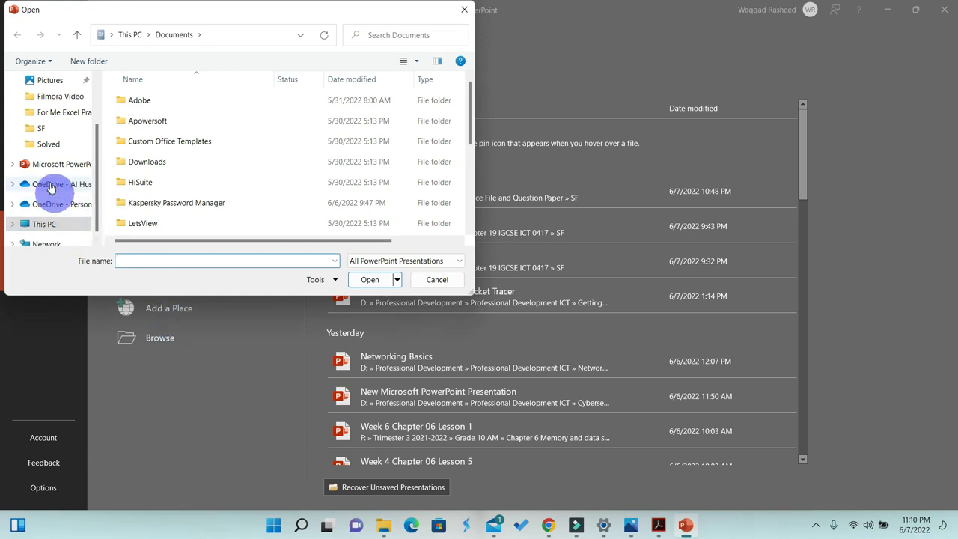
scroll(50, 180, up, 1)
scroll(50, 180, up, 1)
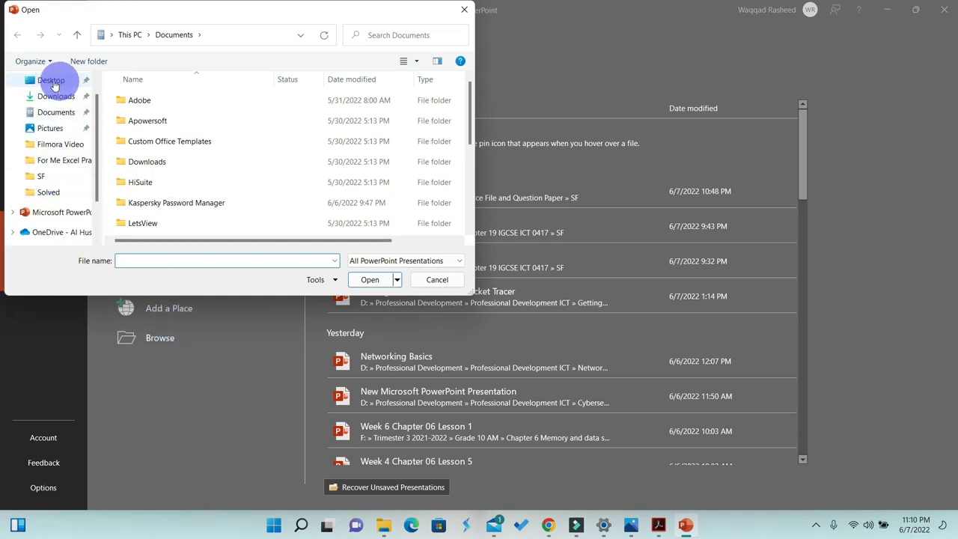
click(51, 80)
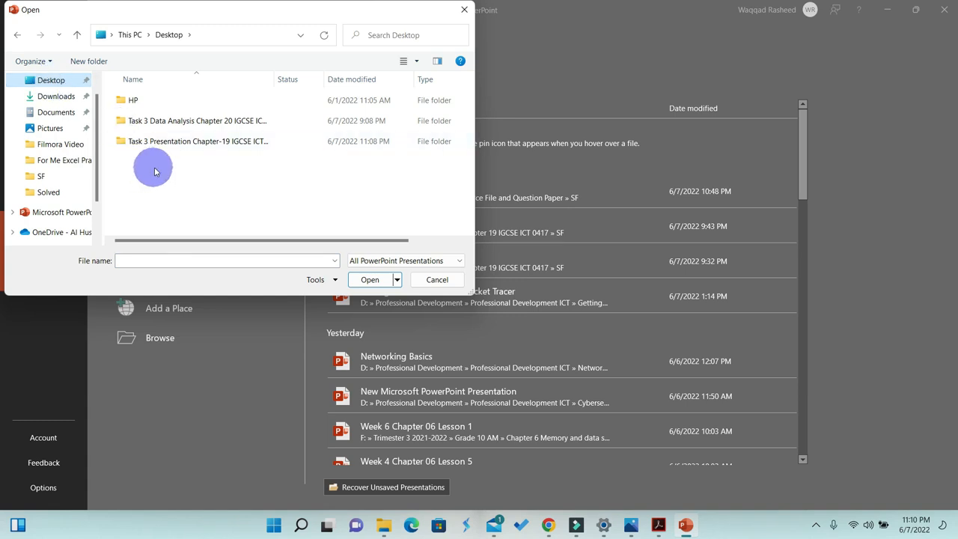
double_click(150, 142)
double_click(131, 108)
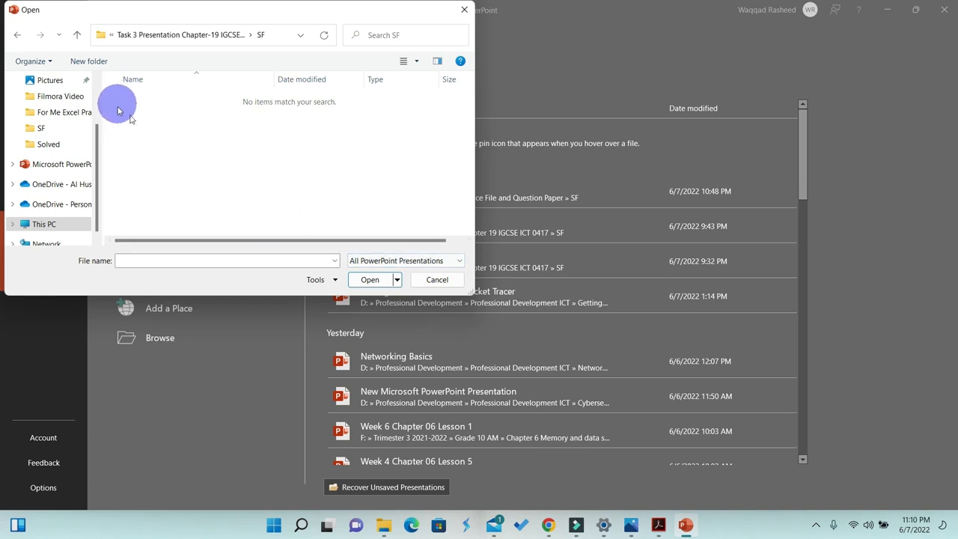
click(371, 261)
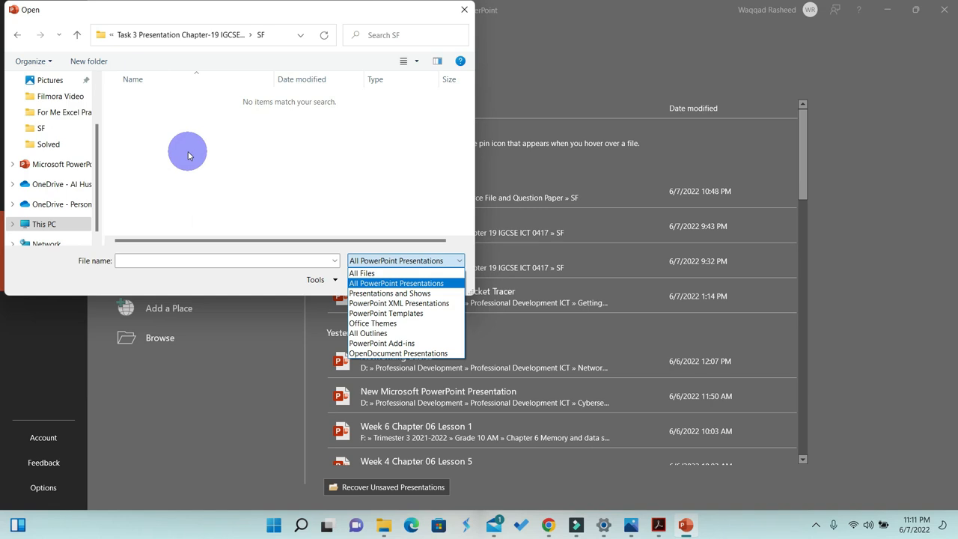
click(362, 272)
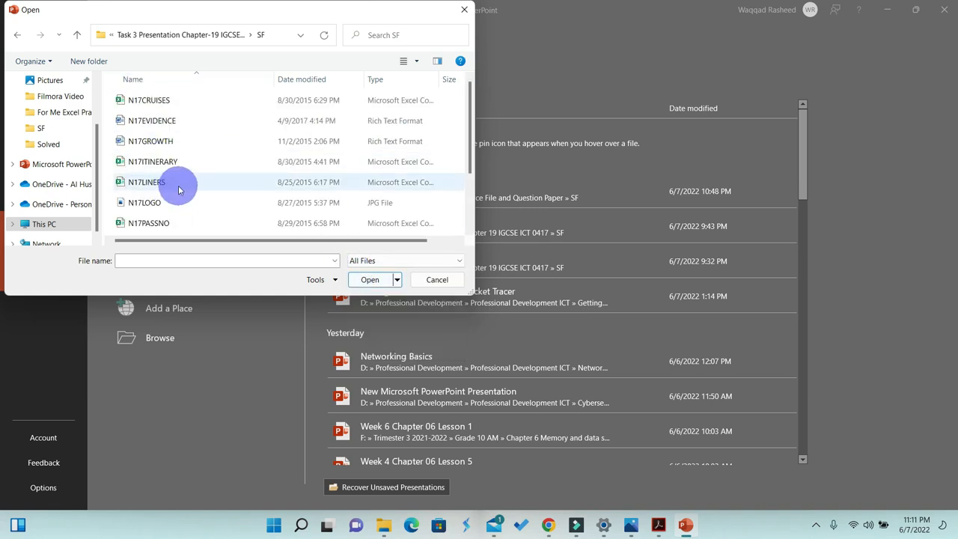
scroll(179, 189, down, 2)
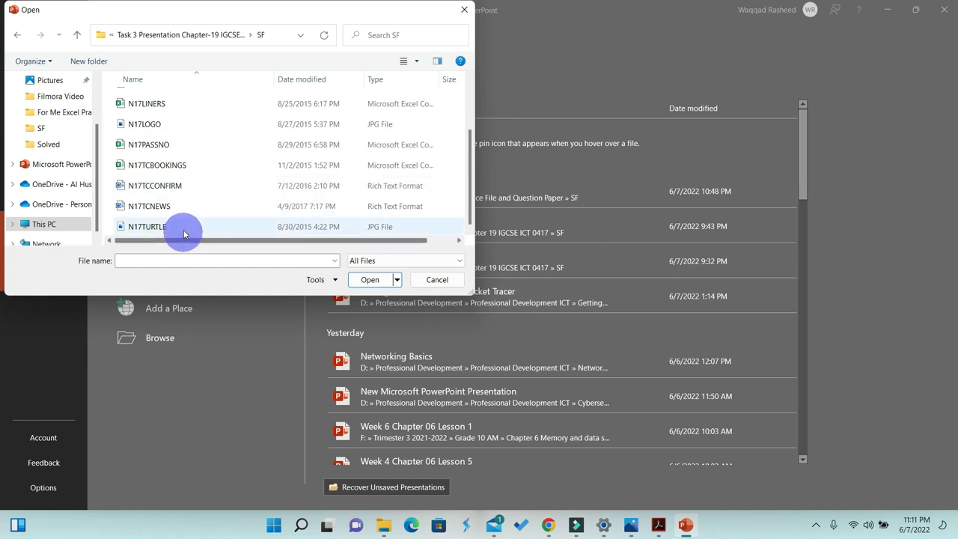
scroll(180, 222, up, 2)
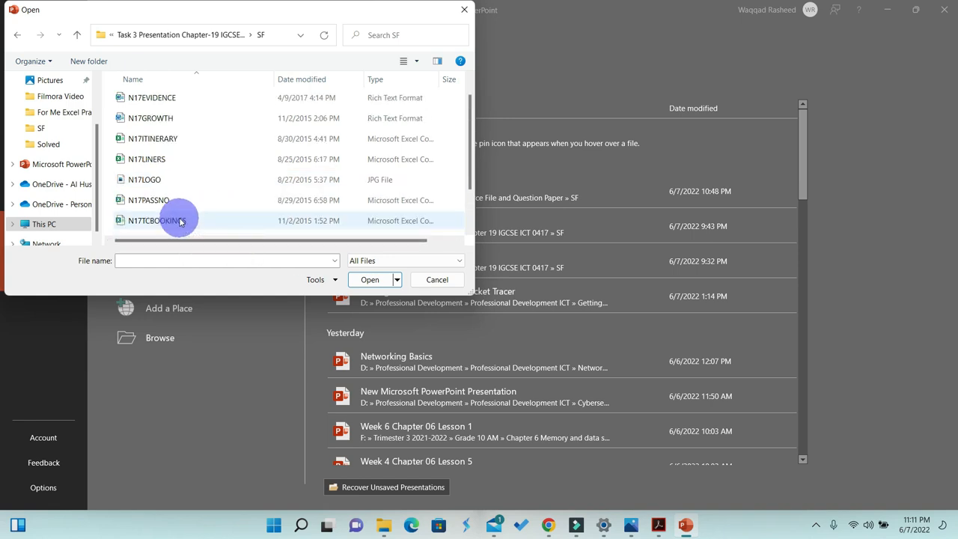
click(146, 142)
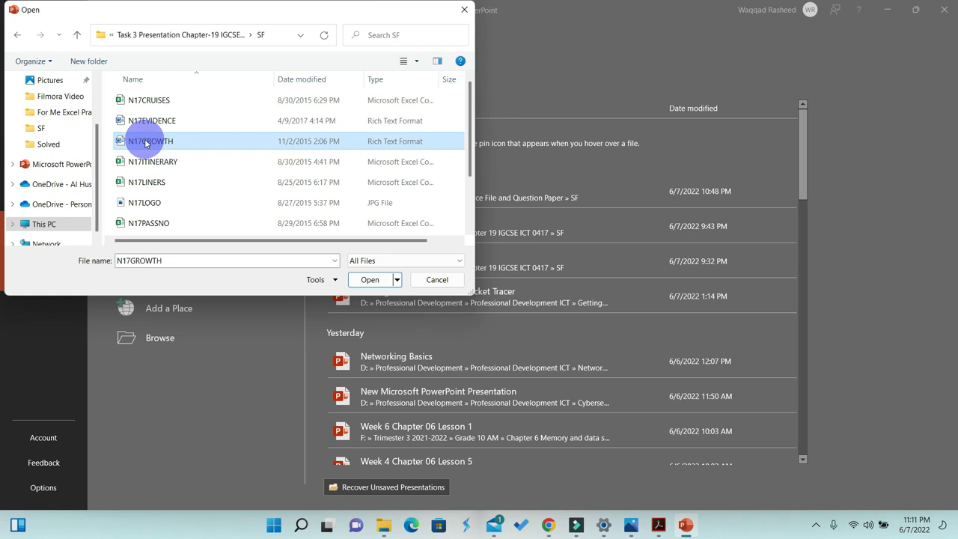
click(370, 280)
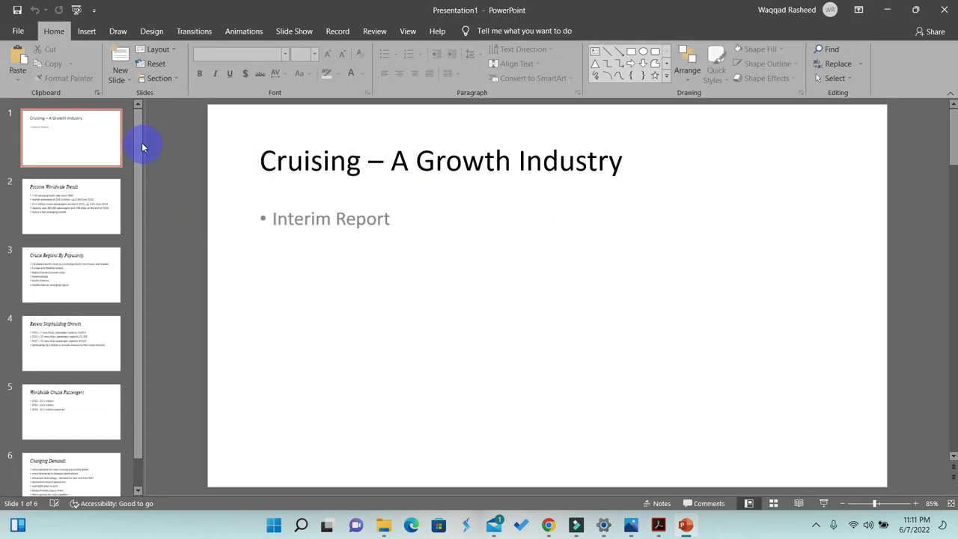
- Save the presentation as "Cruising – A Growth Industry" PowerPoint Presentation in the Task 3 SF folder
drag(138, 150, 142, 203)
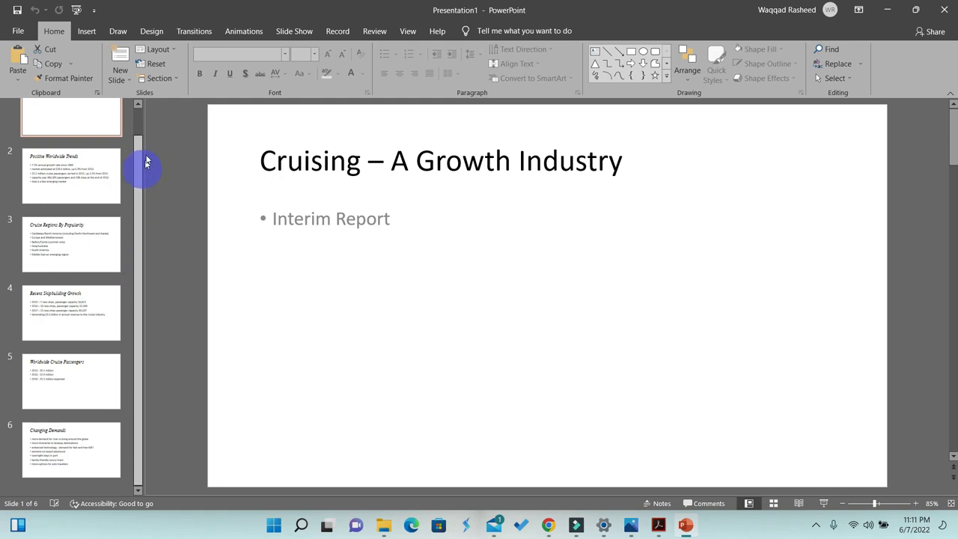
drag(146, 164, 147, 139)
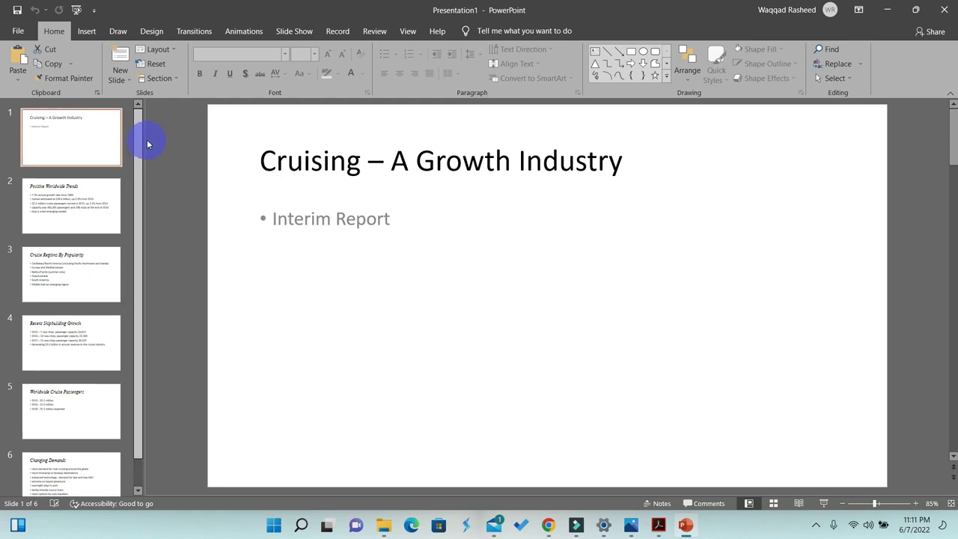
click(19, 33)
click(60, 200)
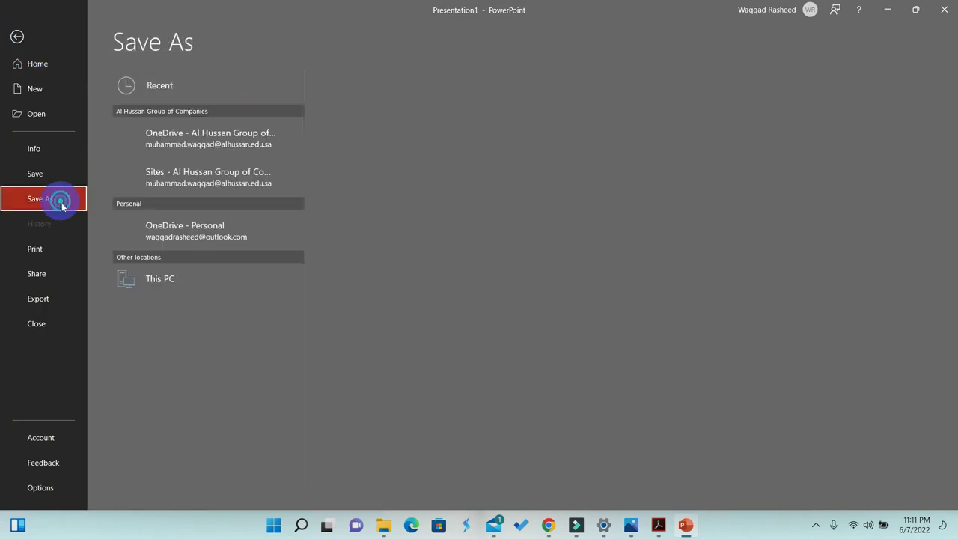
click(168, 336)
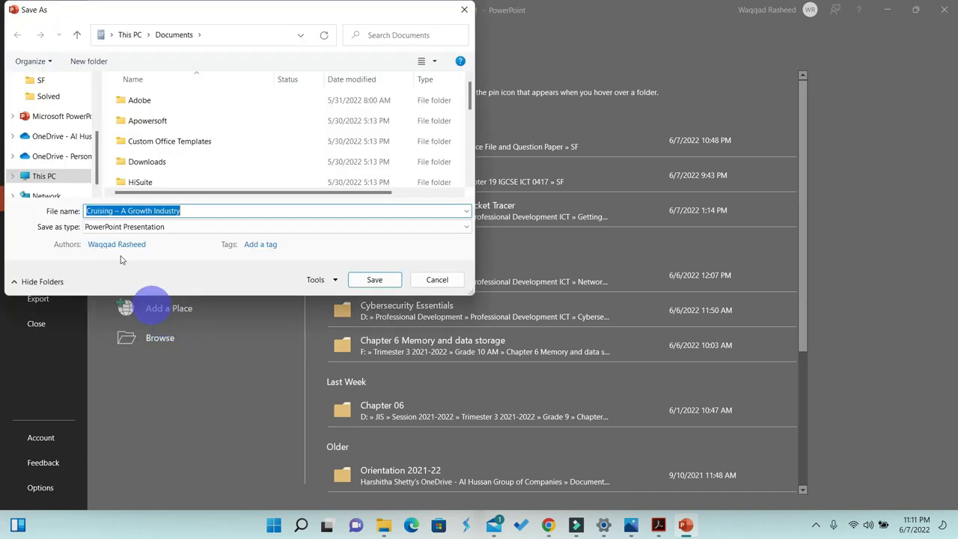
scroll(70, 175, up, 3)
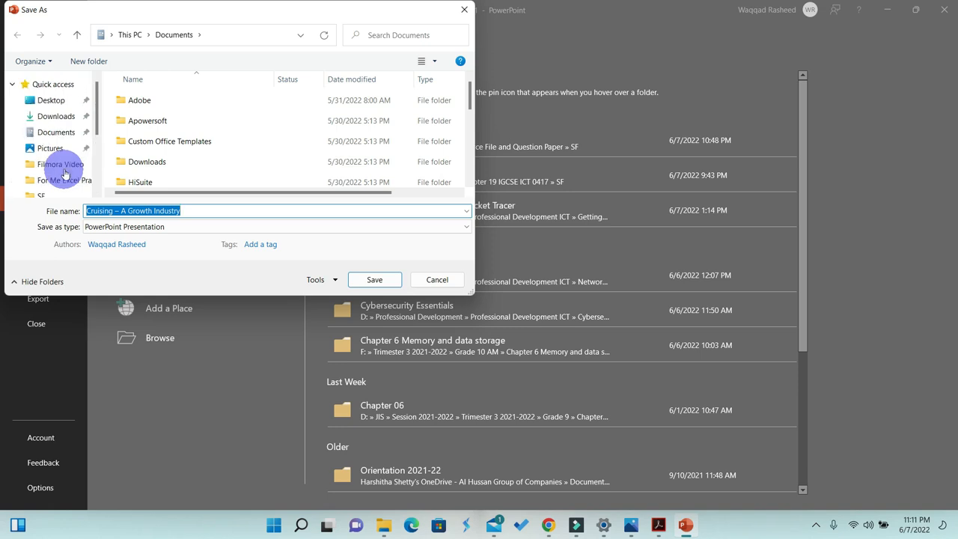
click(49, 99)
double_click(169, 143)
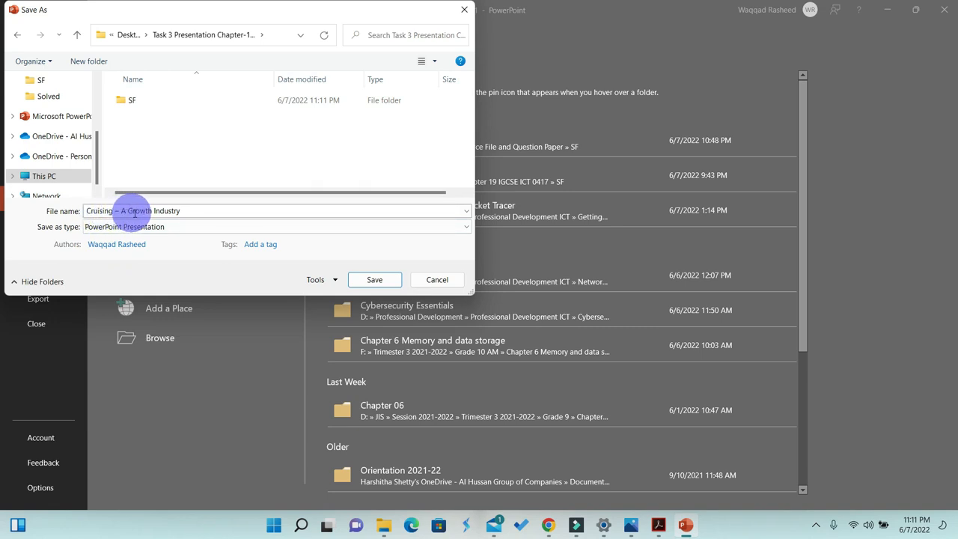
double_click(136, 101)
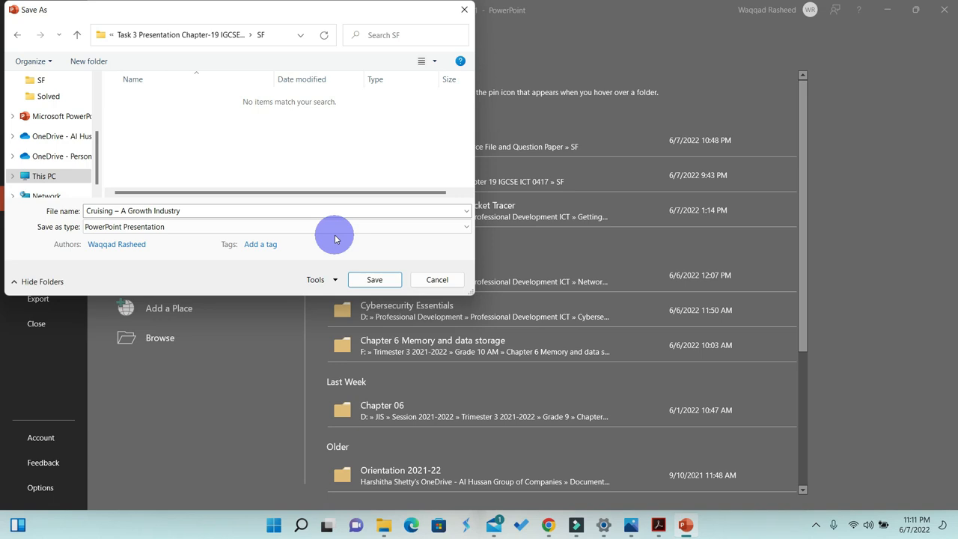
click(361, 281)
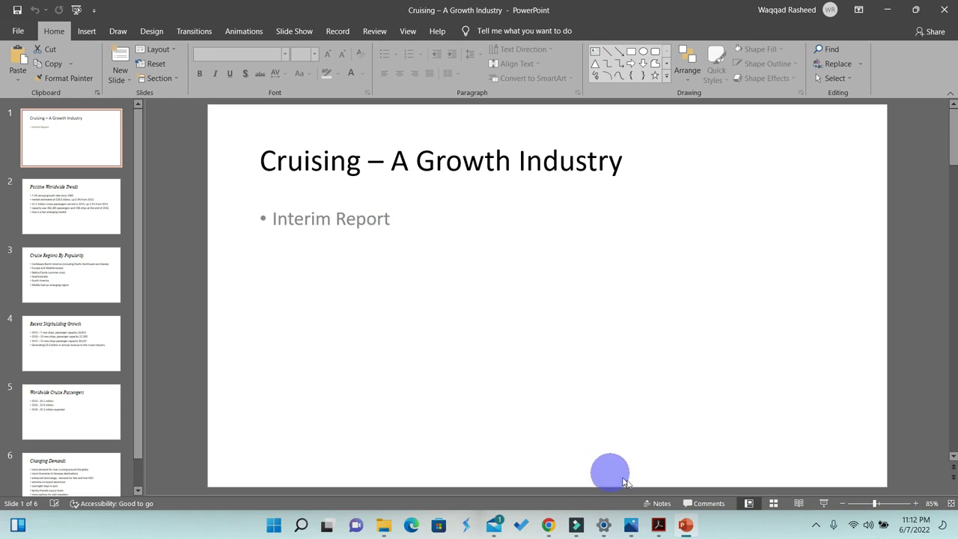
- Arrange PowerPoint and the question paper side by side on screen
click(658, 524)
click(375, 333)
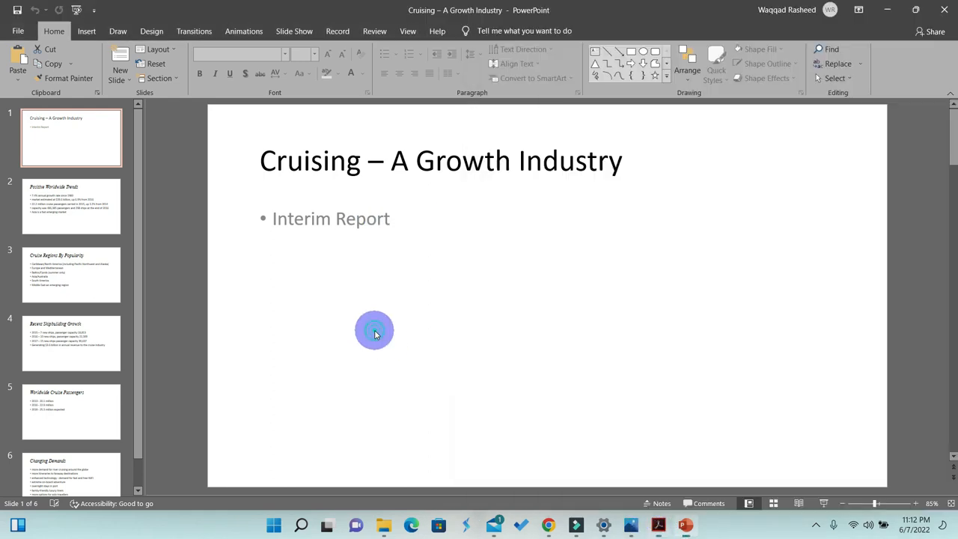
key(super+Left)
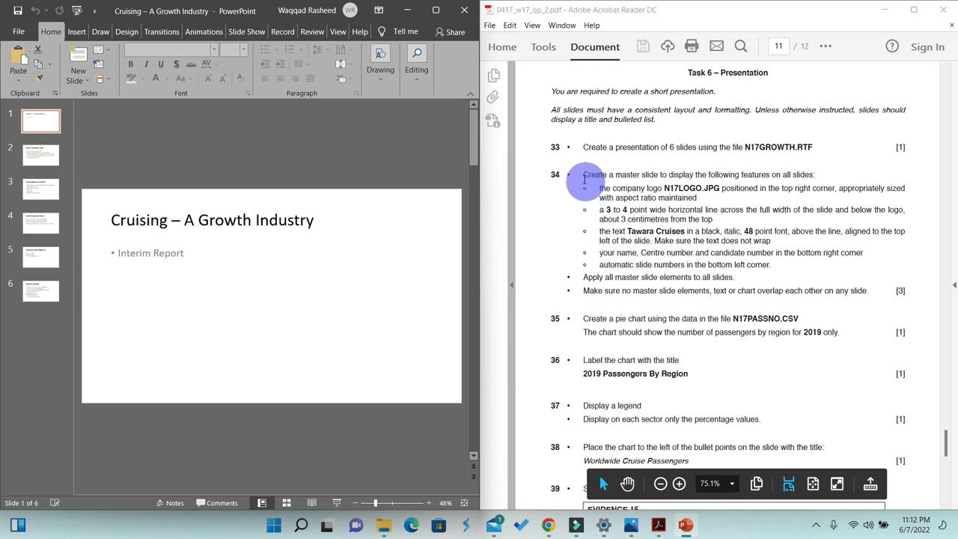
- Review question 34's master slide requirements in the question paper and maximise the PowerPoint window
drag(583, 177, 867, 292)
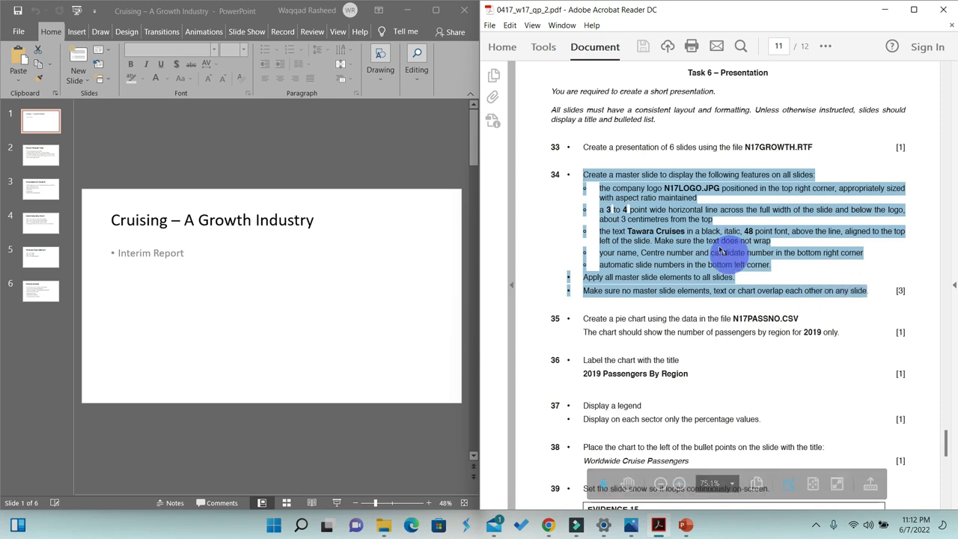
click(597, 176)
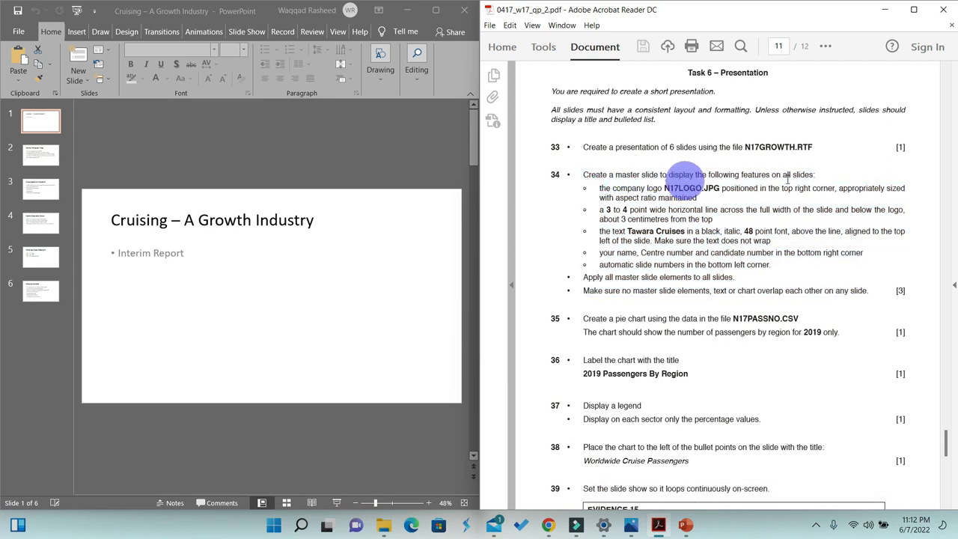
drag(815, 174, 562, 176)
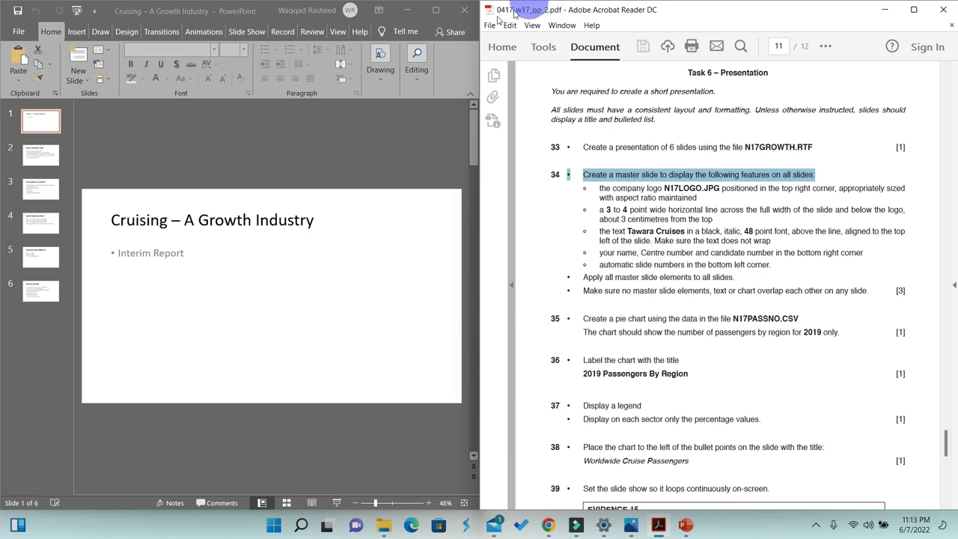
click(436, 10)
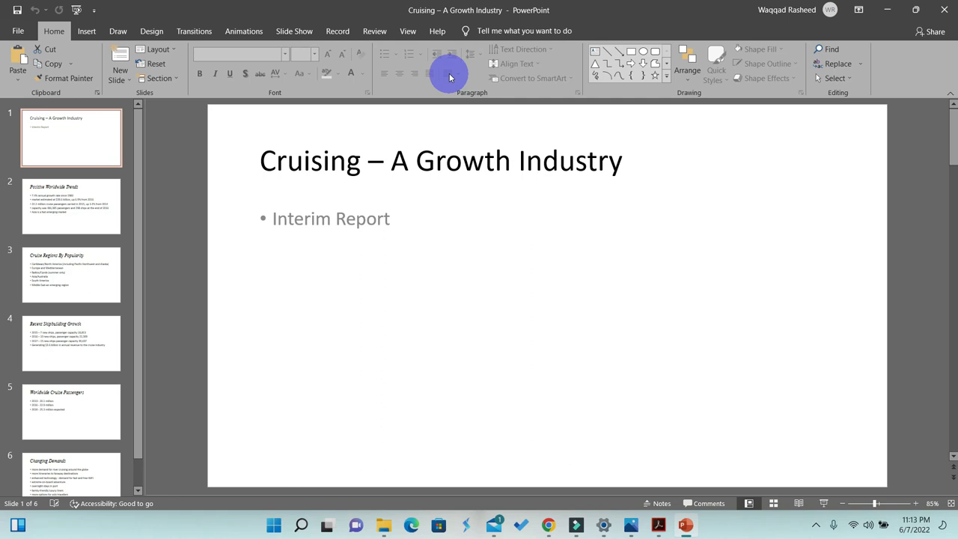
- Open Slide Master view and select the top master slide
click(410, 32)
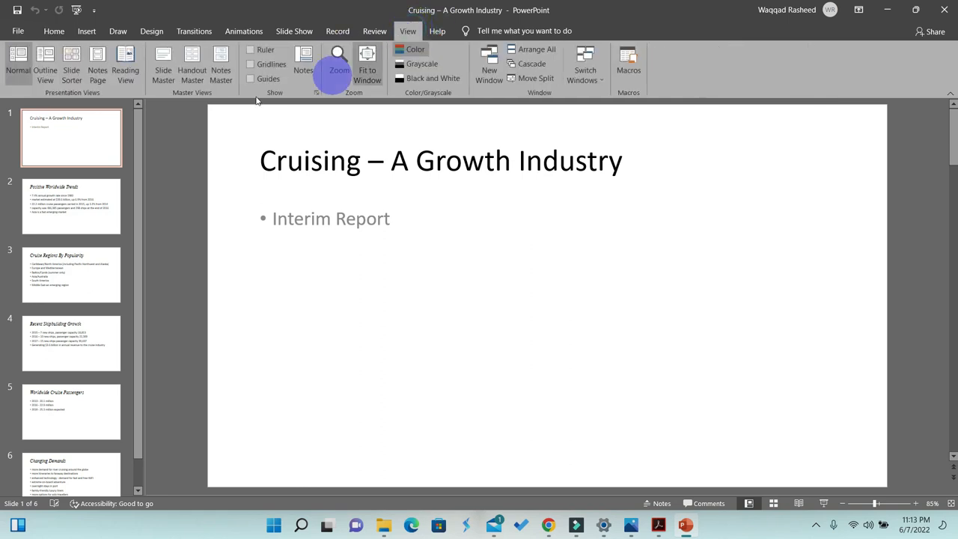
click(163, 73)
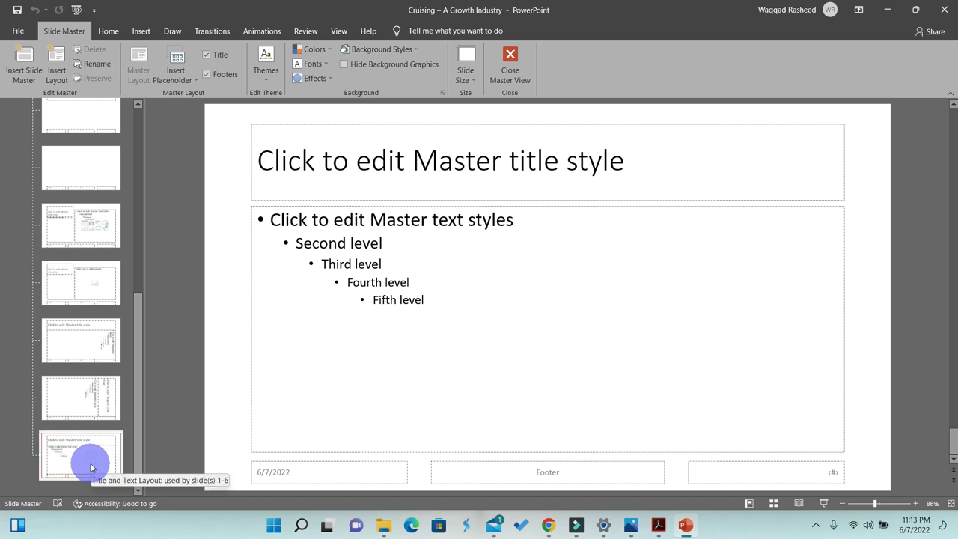
drag(138, 460, 161, 216)
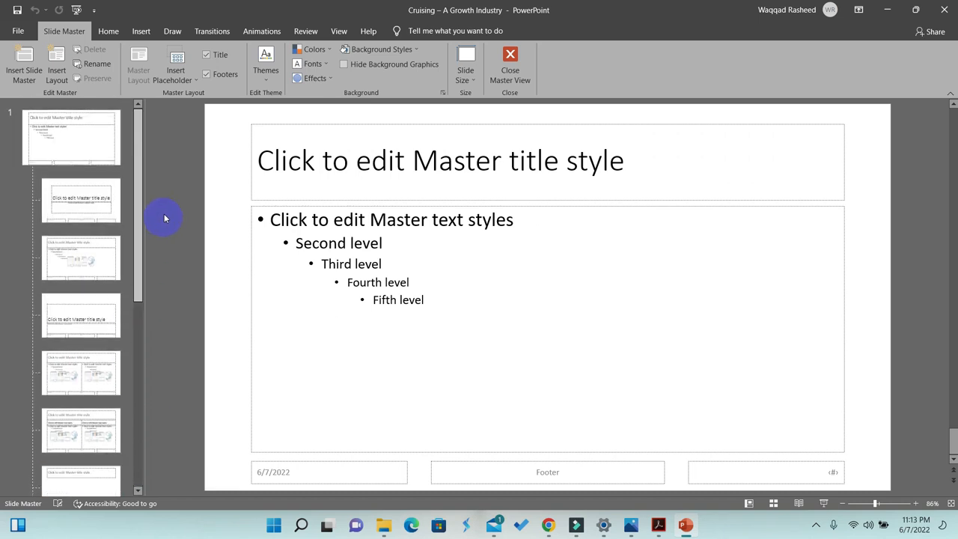
click(94, 144)
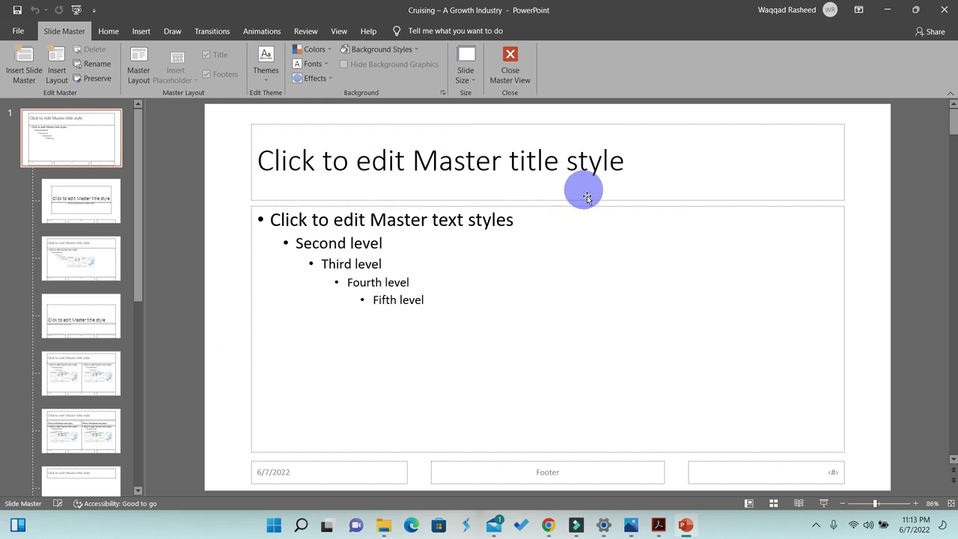
- Arrange PowerPoint beside the File Explorer window showing the SF folder
key(super+Right)
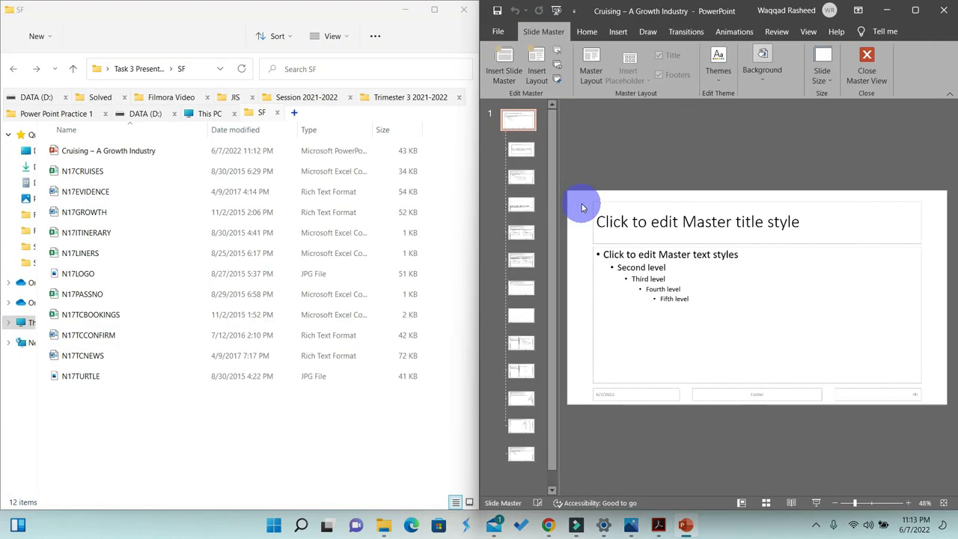
click(658, 526)
key(super+Left)
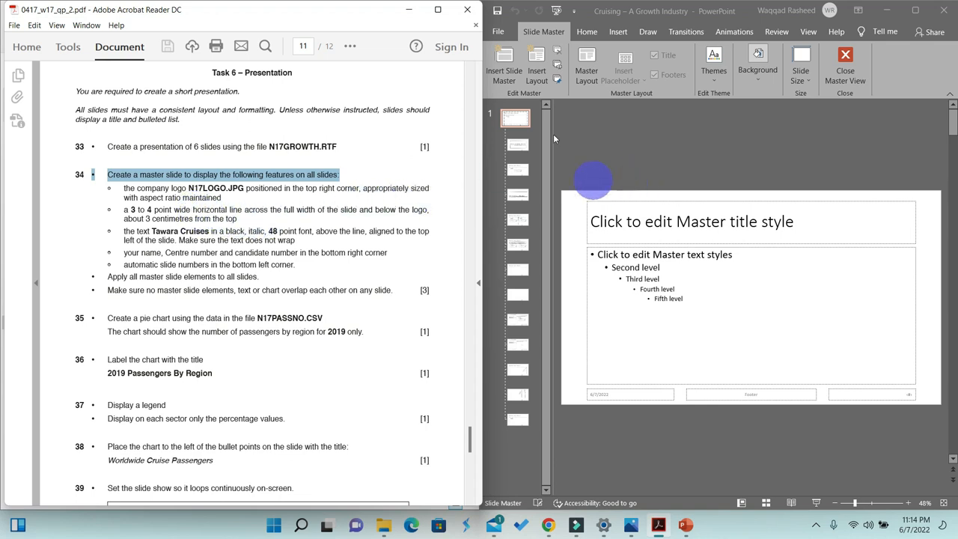
click(413, 14)
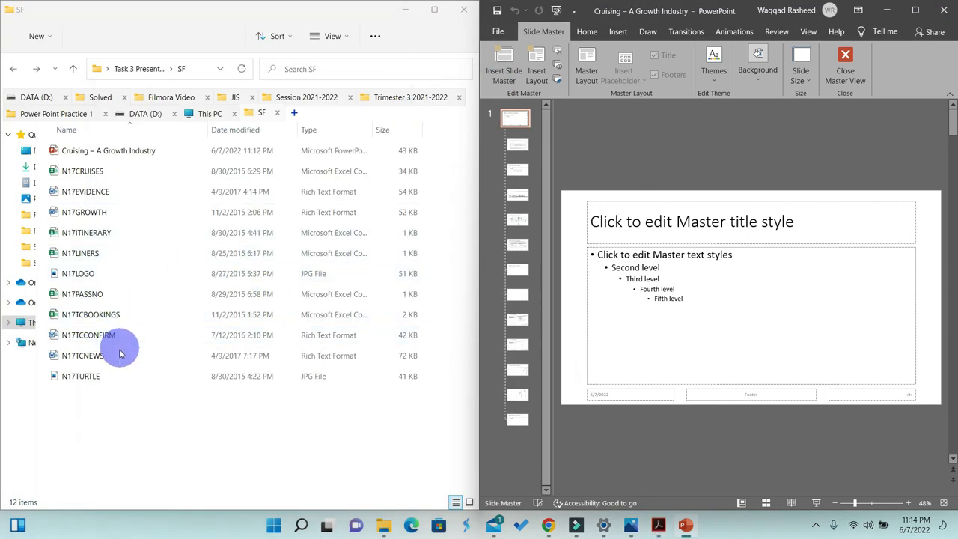
- Open N17LOGO in the Photos viewer, copy the image and close the viewer
click(79, 274)
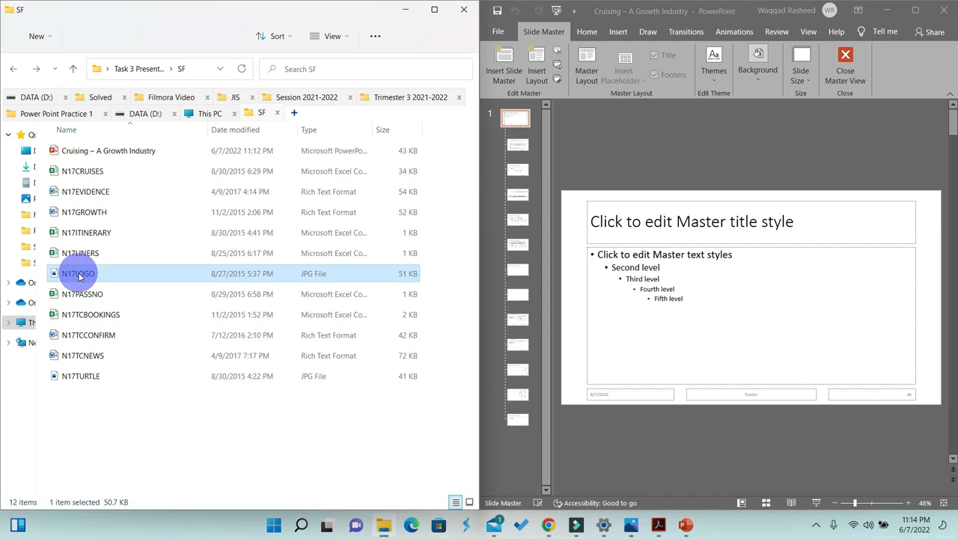
double_click(78, 275)
right_click(445, 231)
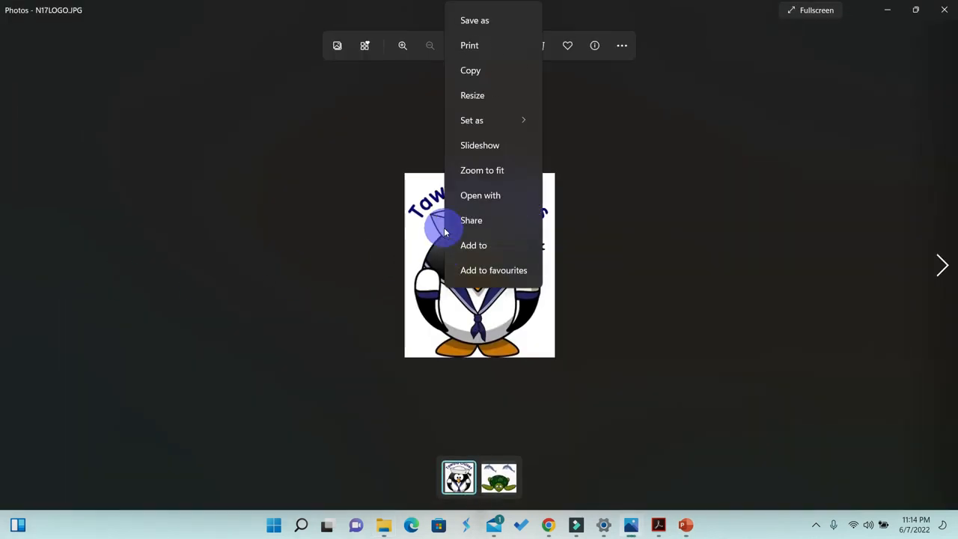
click(473, 72)
click(943, 10)
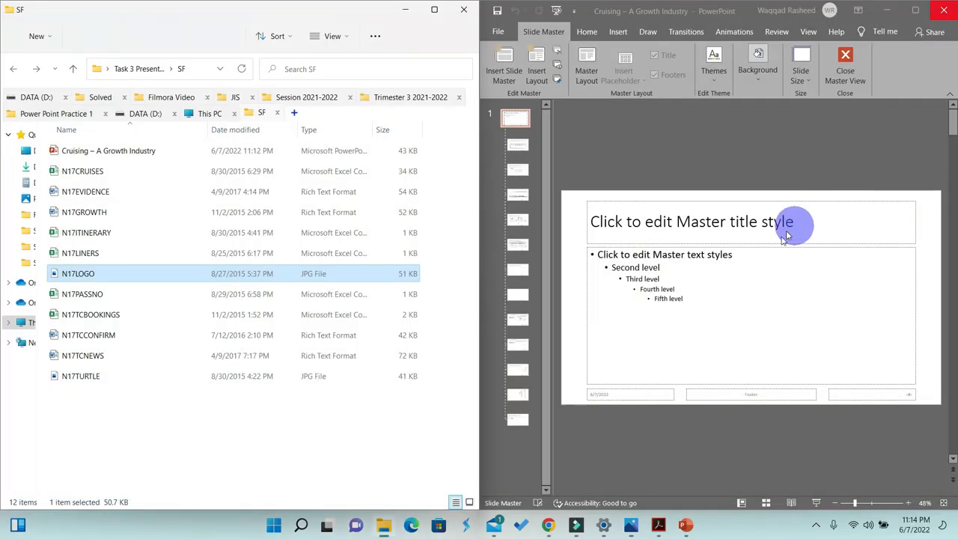
- Paste the N17LOGO image onto the master slide and move it into the top right corner
click(818, 271)
right_click(818, 271)
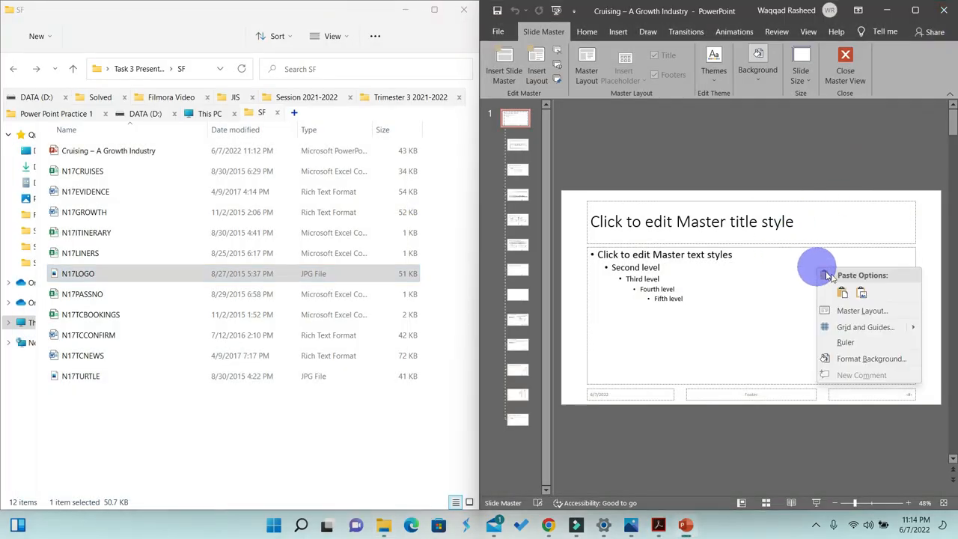
click(827, 288)
drag(757, 284, 916, 217)
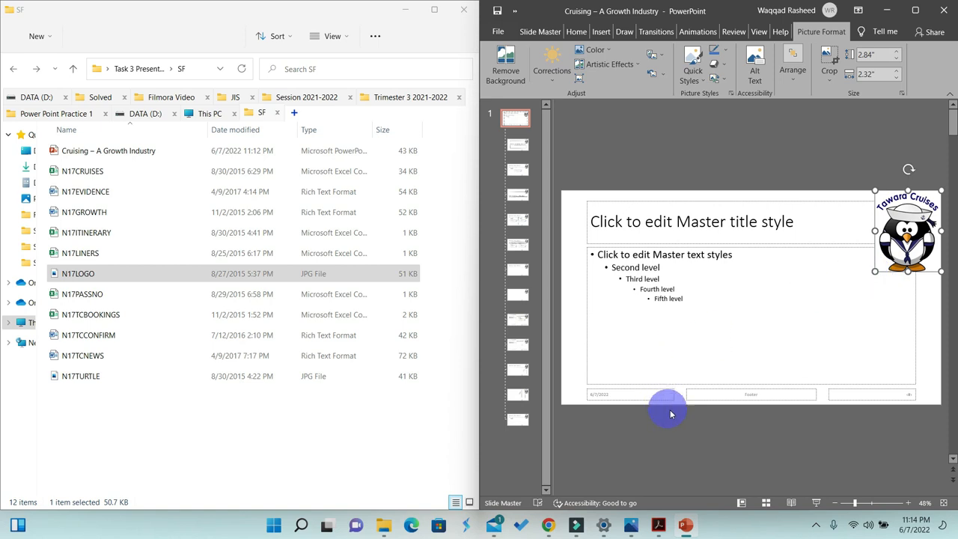
- Maximise the PowerPoint window and display the ruler in master view
click(658, 526)
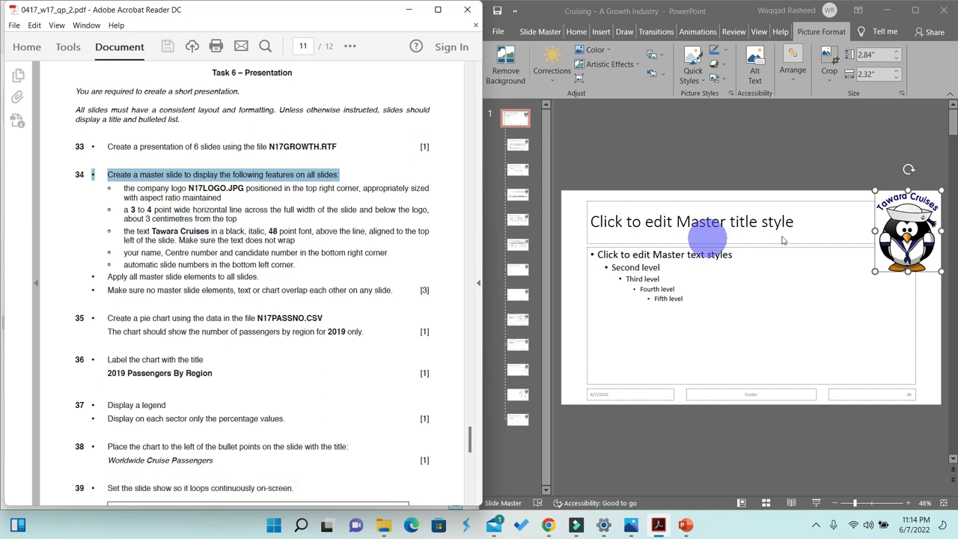
click(906, 220)
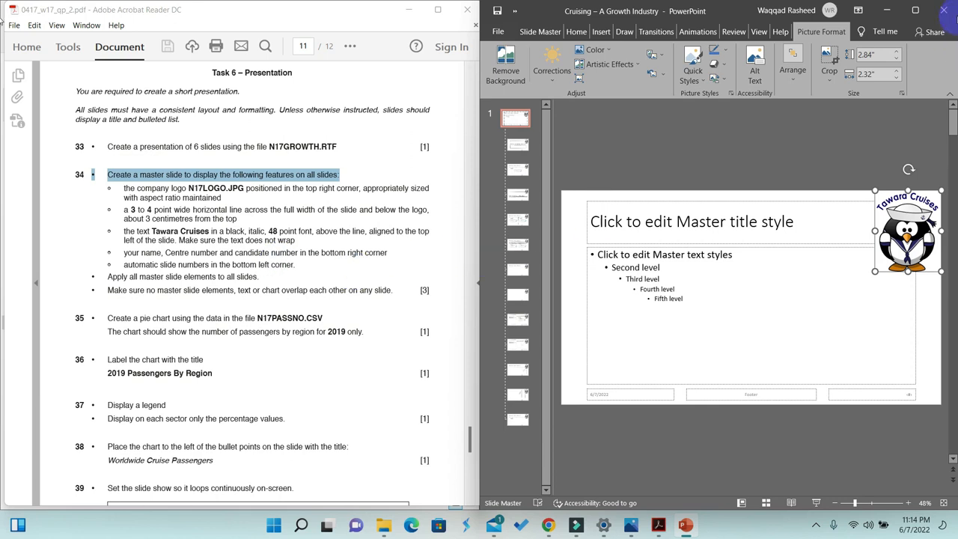
click(913, 10)
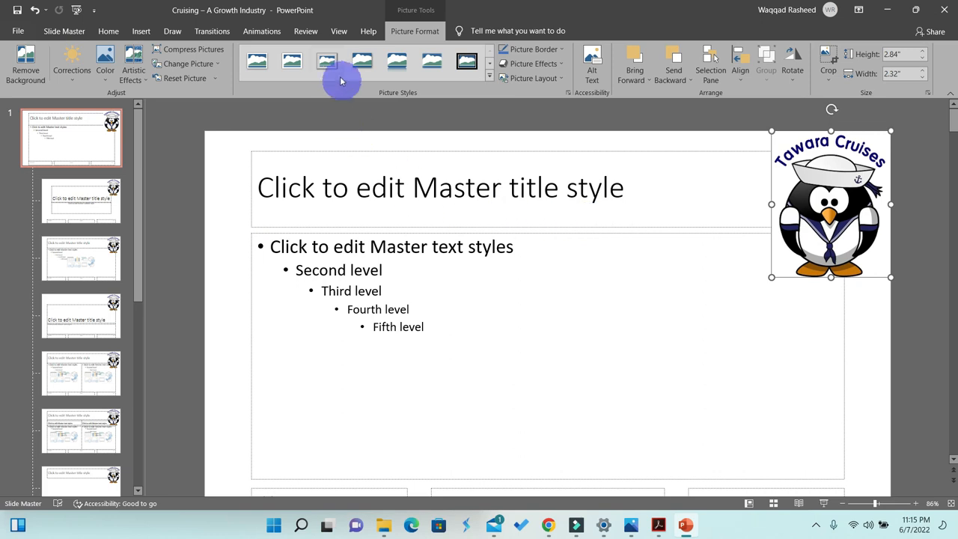
click(339, 31)
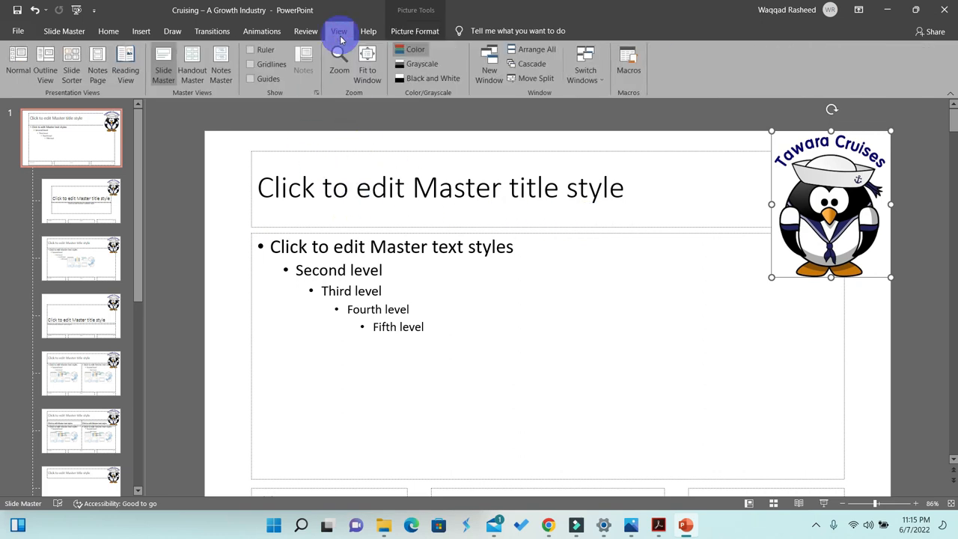
click(251, 50)
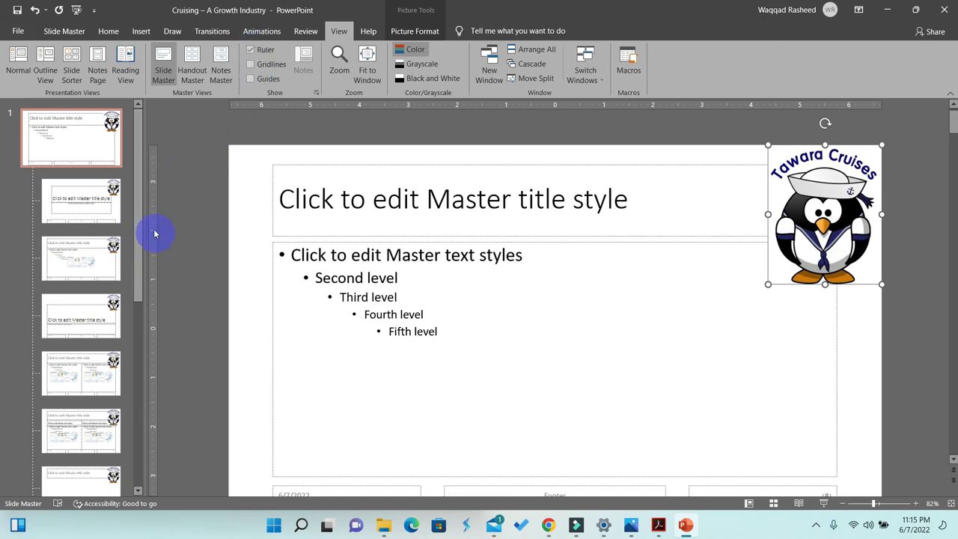
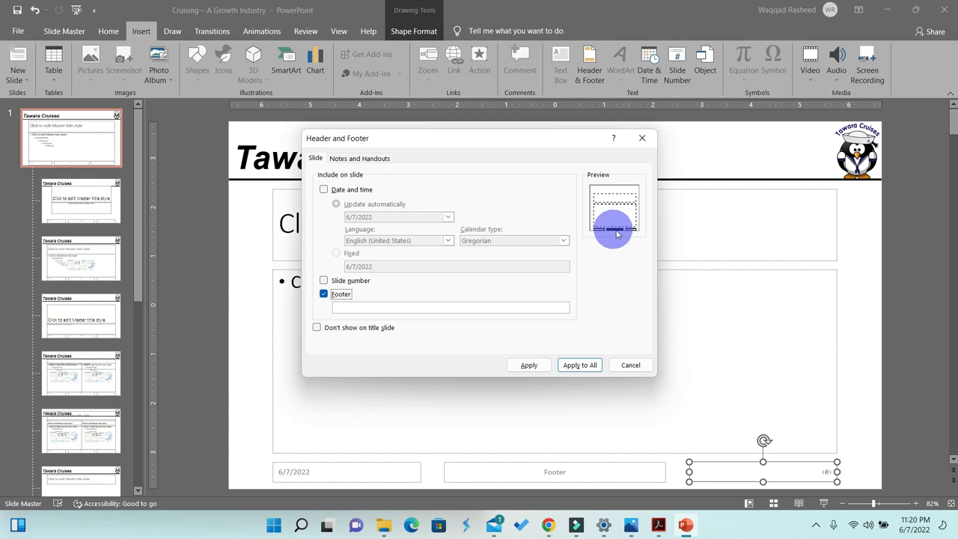
- Delete the slide number placeholder from the bottom right corner of the master slide
click(641, 138)
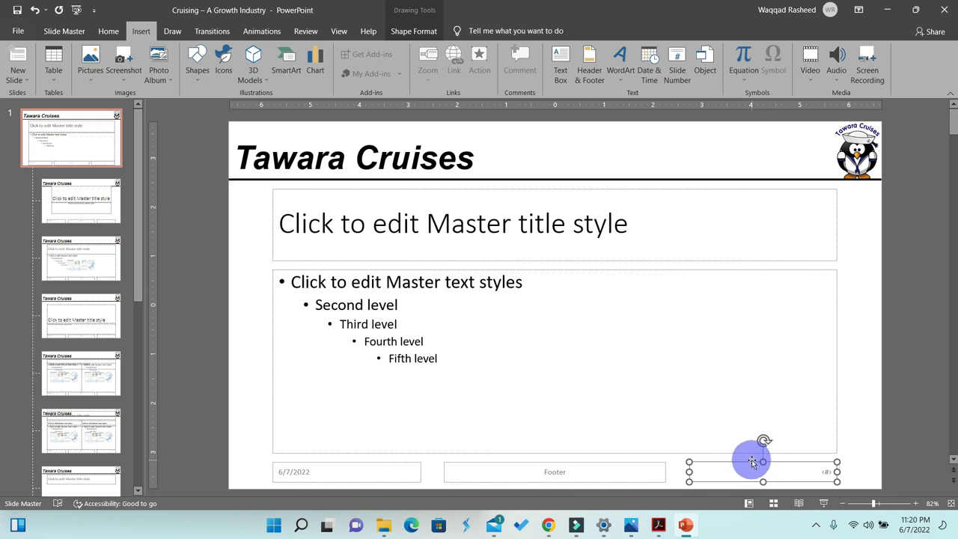
key(Delete)
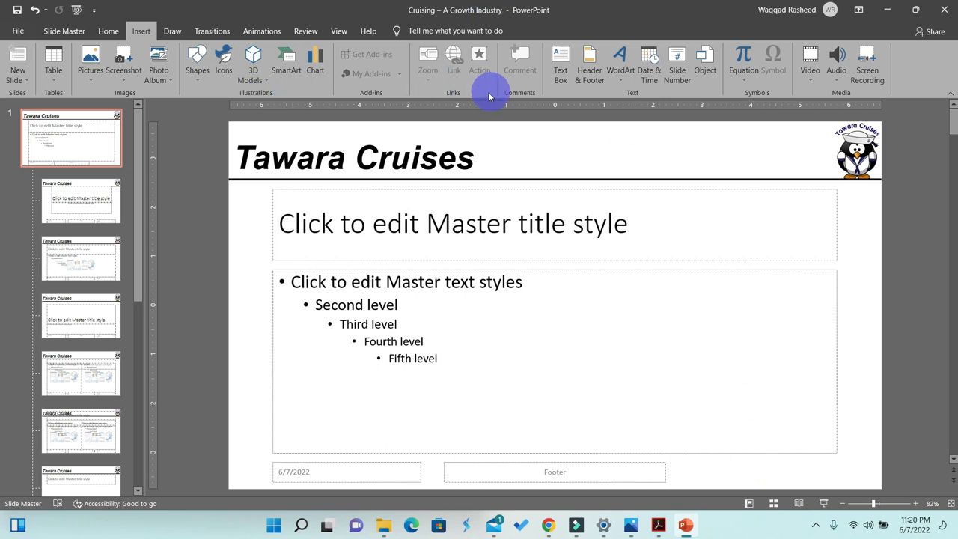
click(589, 60)
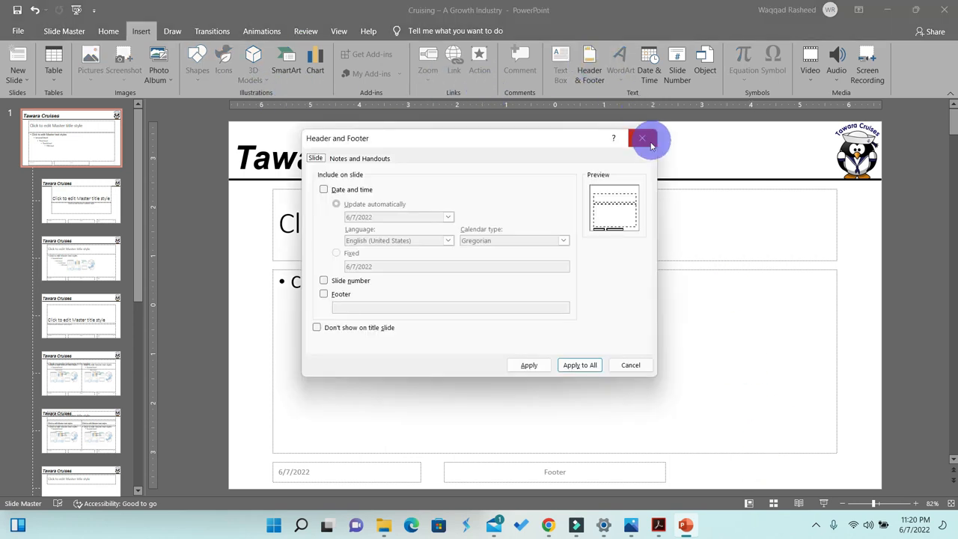
click(636, 138)
- Draw a text box in the master's bottom right corner and enter your name, Centre number and candidate number separated by commas
click(566, 73)
drag(723, 468, 802, 461)
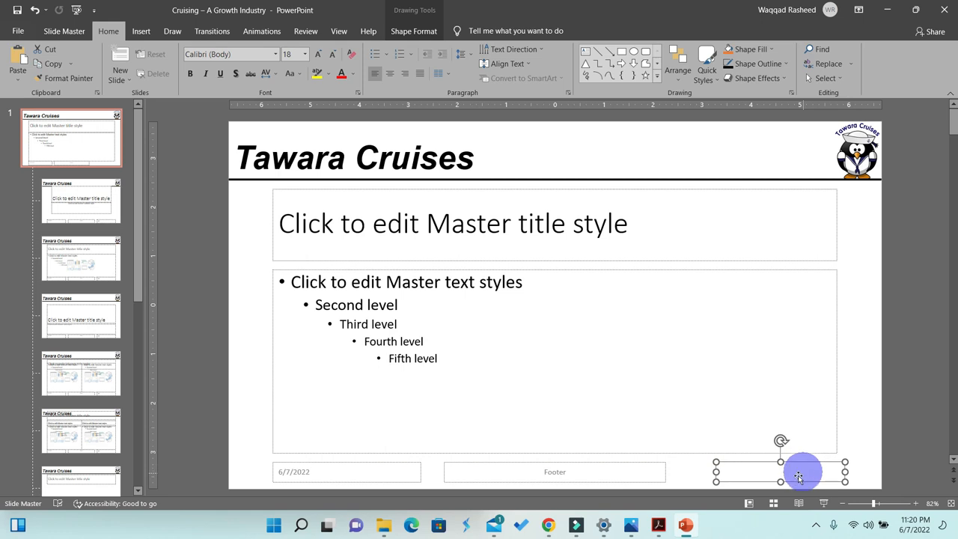
right_click(761, 474)
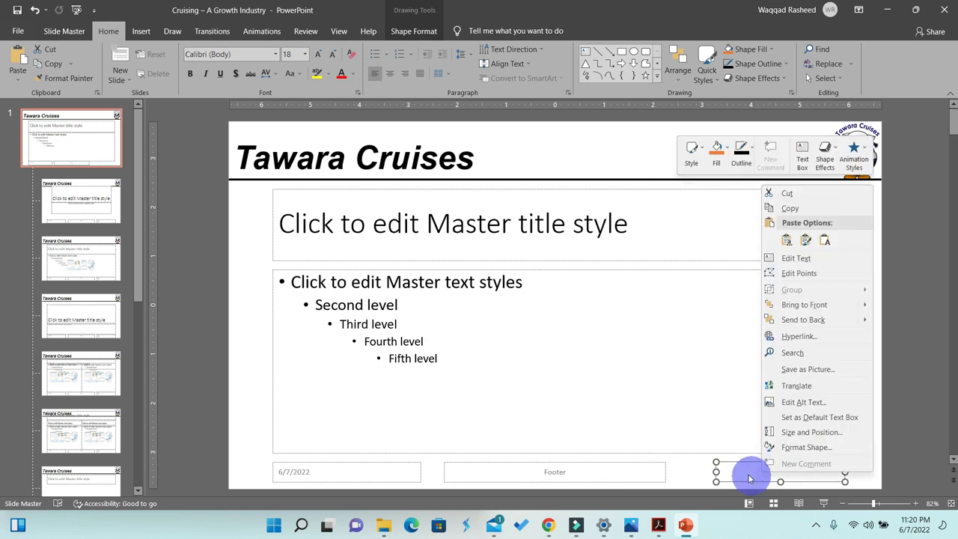
click(743, 474)
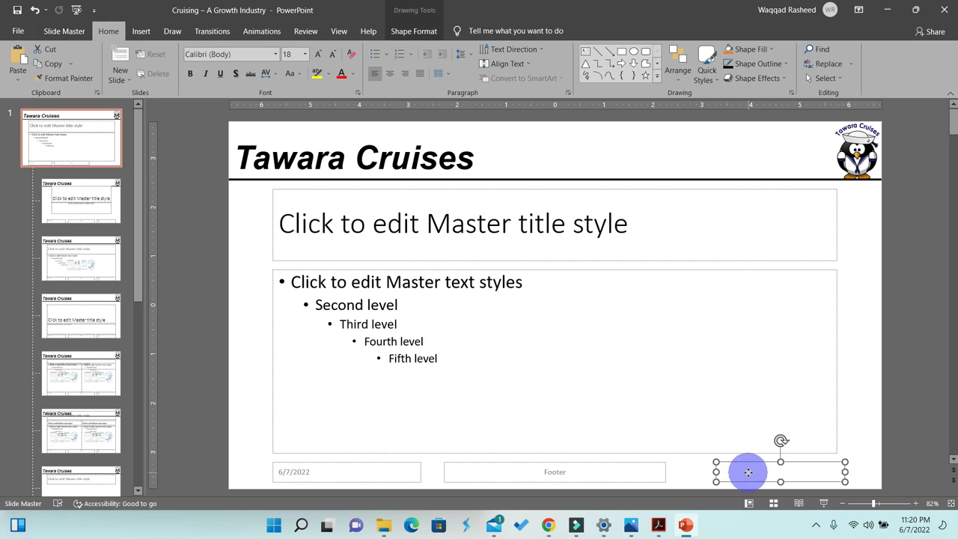
right_click(748, 474)
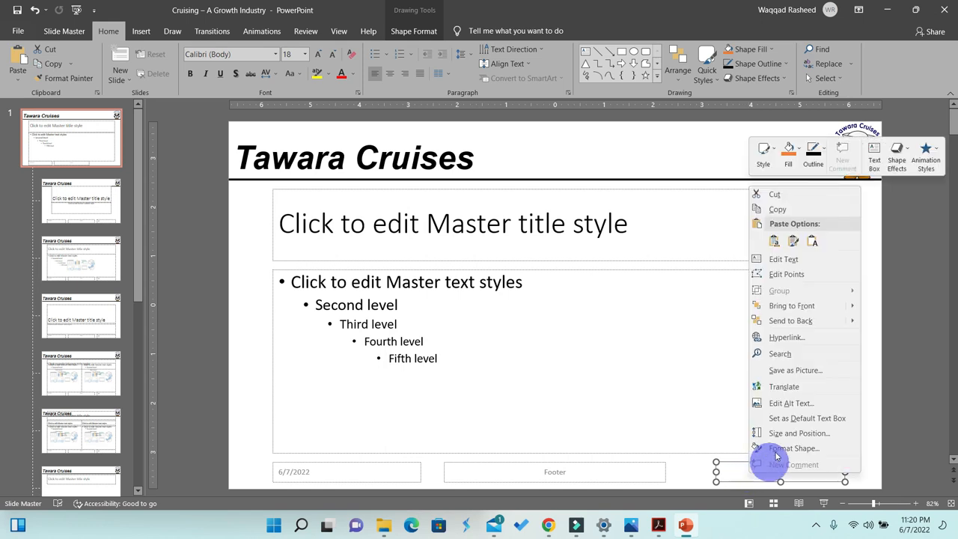
click(779, 404)
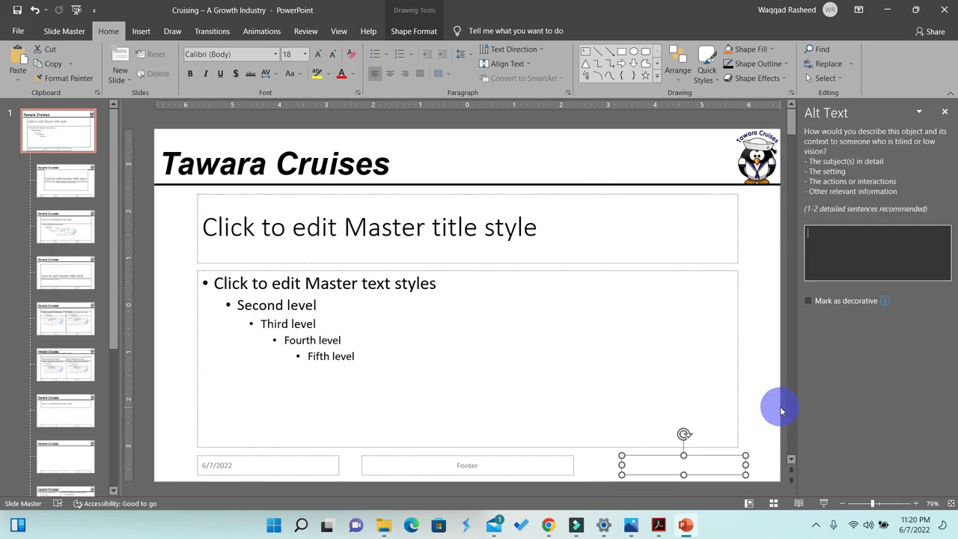
click(682, 464)
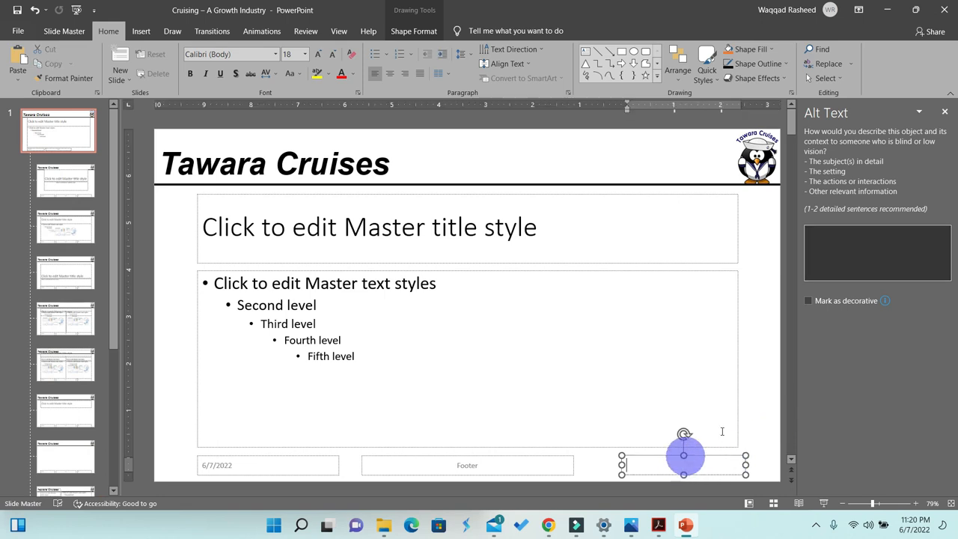
click(944, 113)
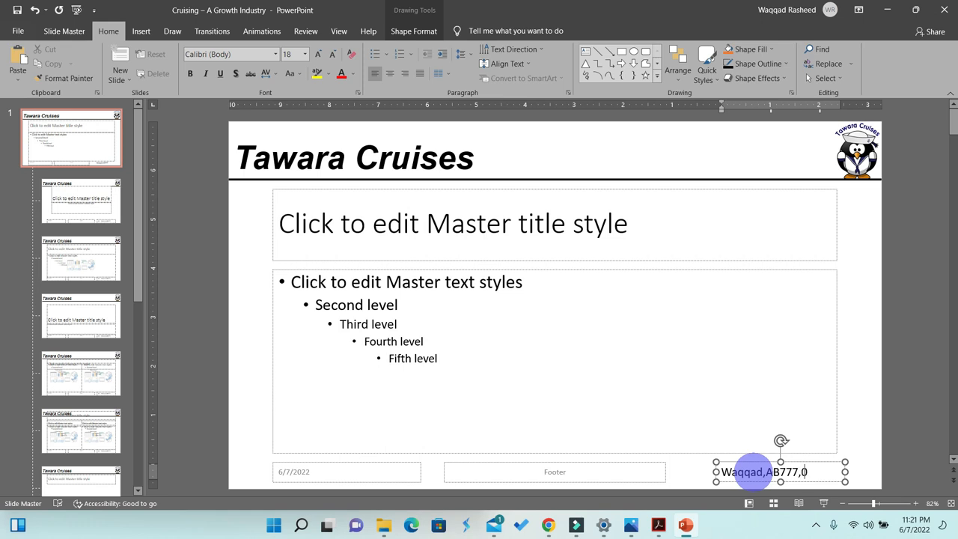
click(753, 436)
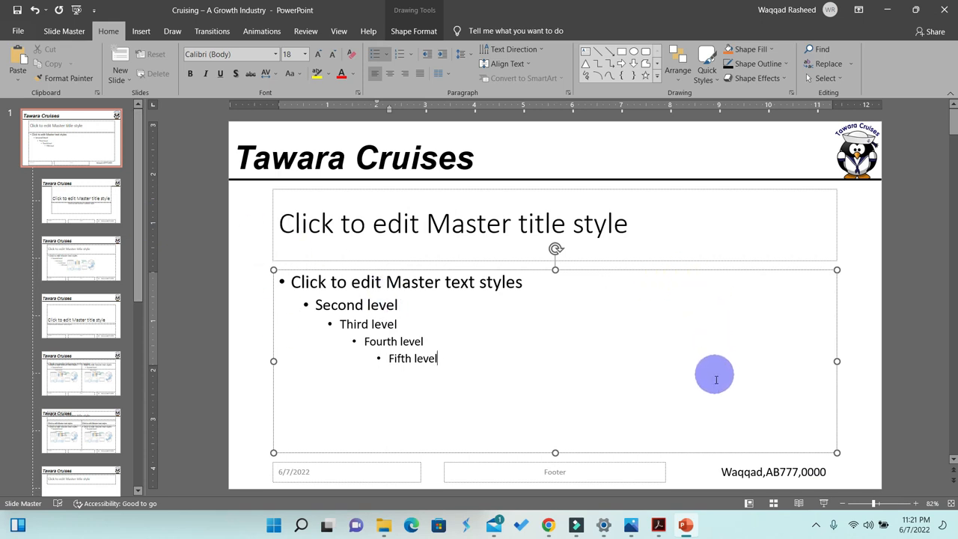
- Delete the date placeholder from the bottom left corner of the master slide
click(659, 527)
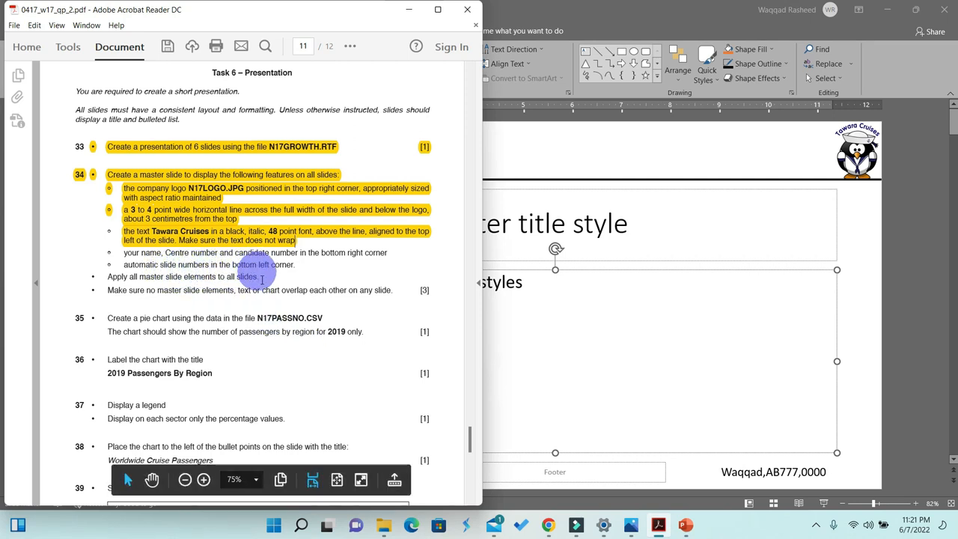
click(410, 9)
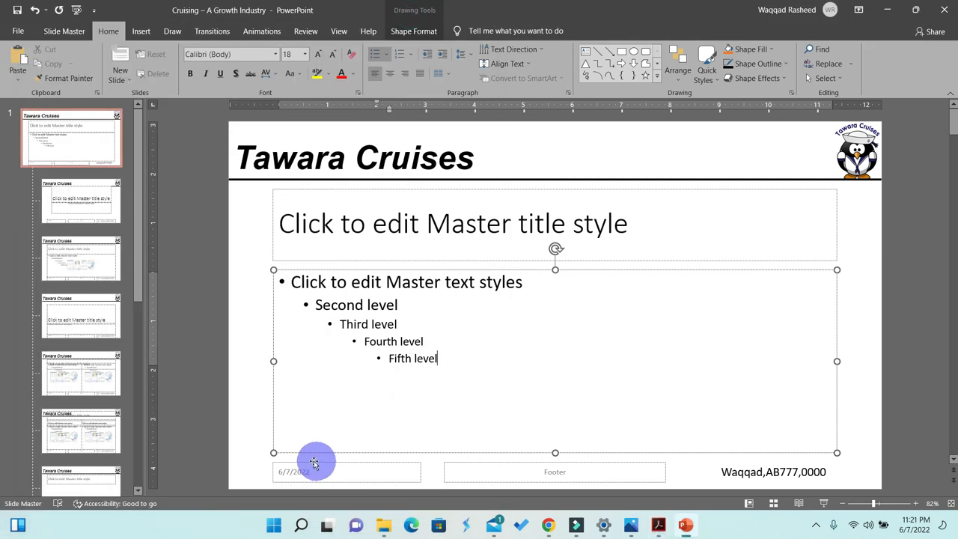
click(310, 464)
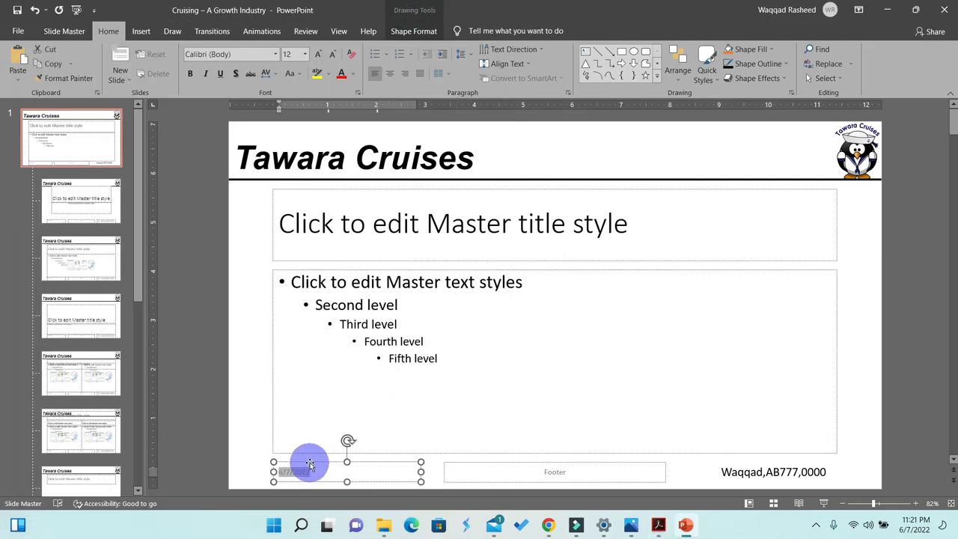
click(309, 463)
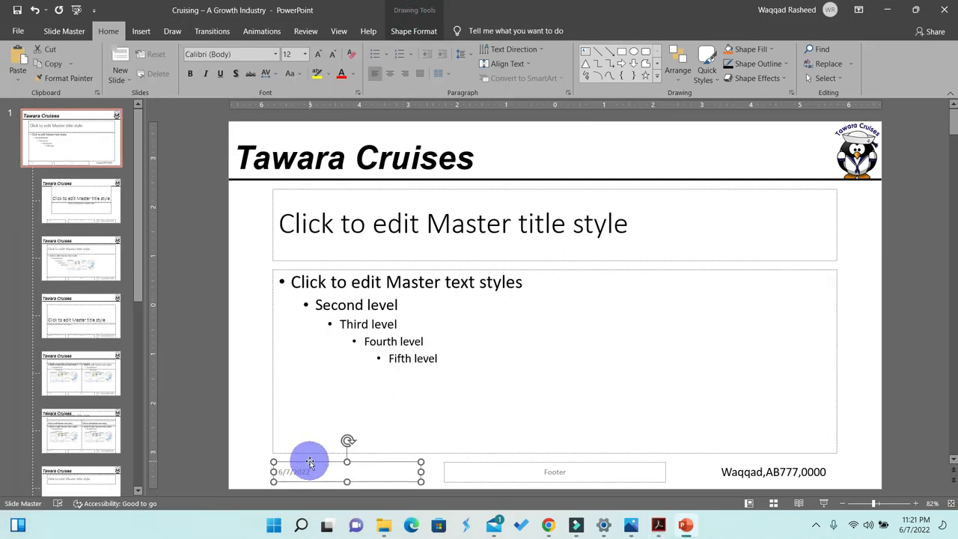
key(Delete)
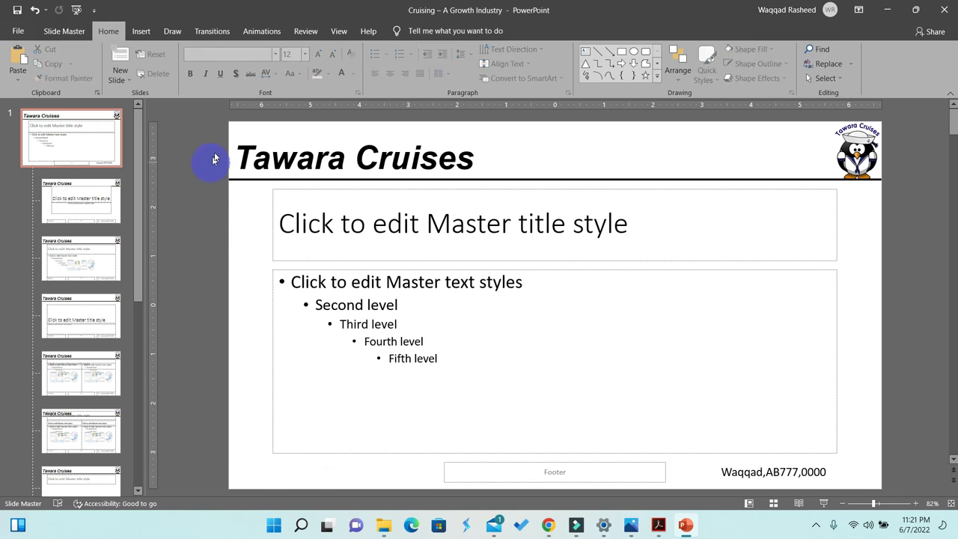
- Draw a text box in the master's bottom left corner and insert an automatic slide number into it
click(140, 31)
click(588, 74)
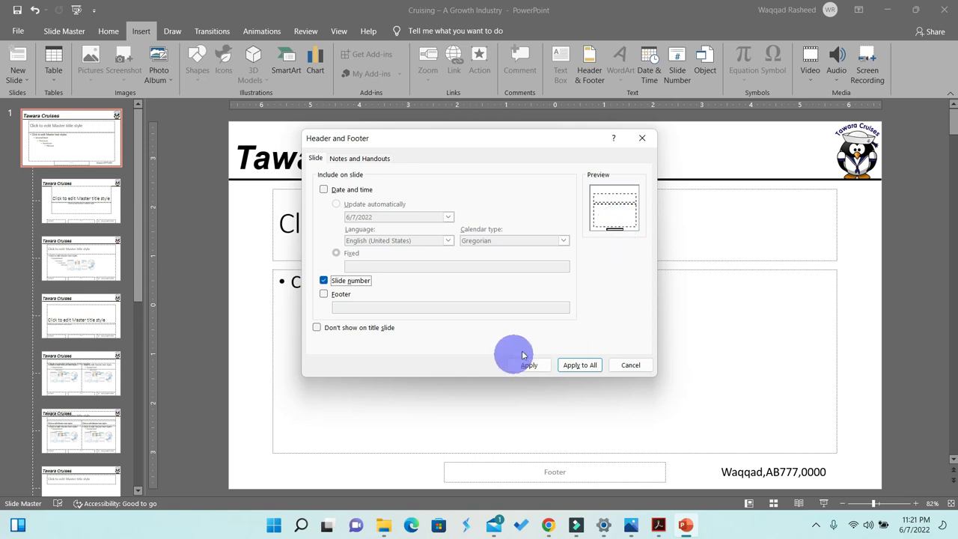
click(640, 140)
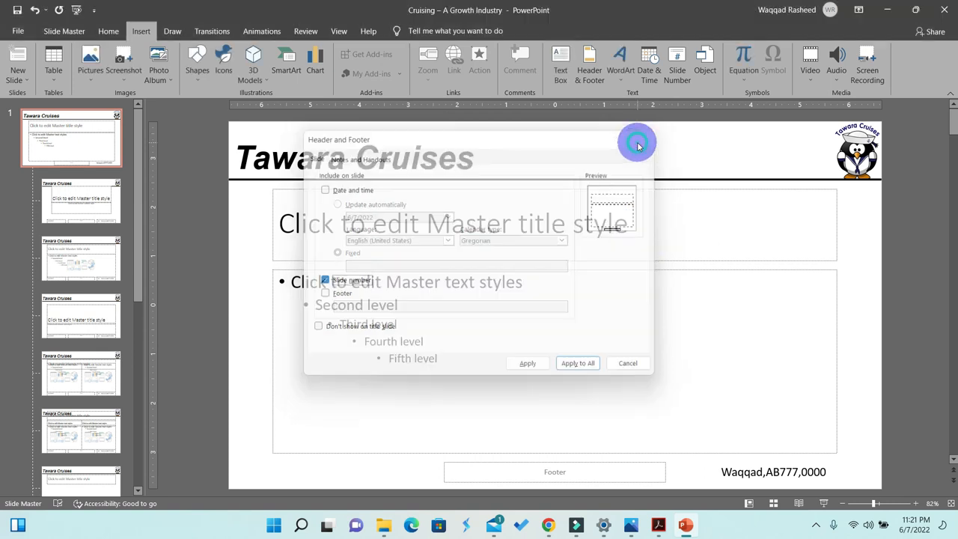
click(561, 66)
mouse_move(262, 462)
mouse_down()
mouse_move(276, 474)
mouse_move(374, 491)
mouse_up()
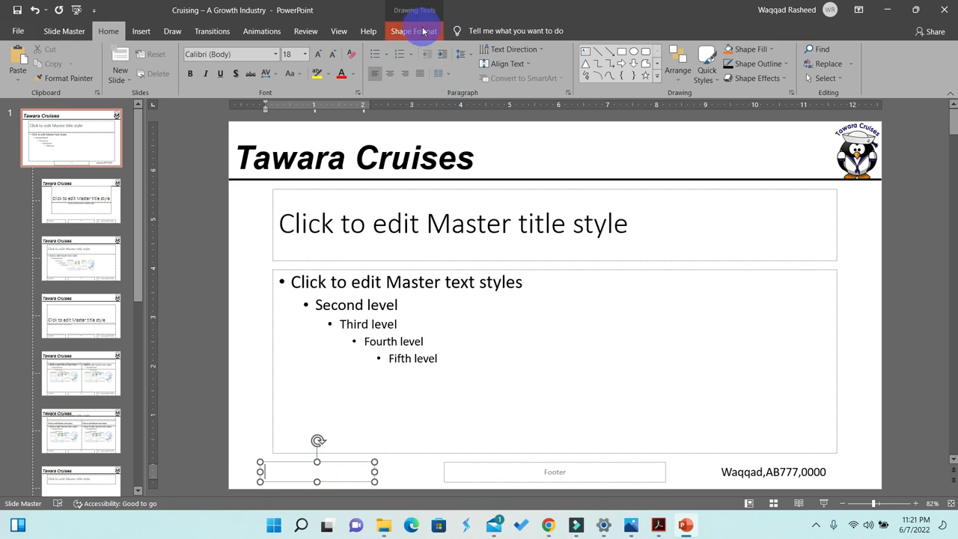
click(142, 30)
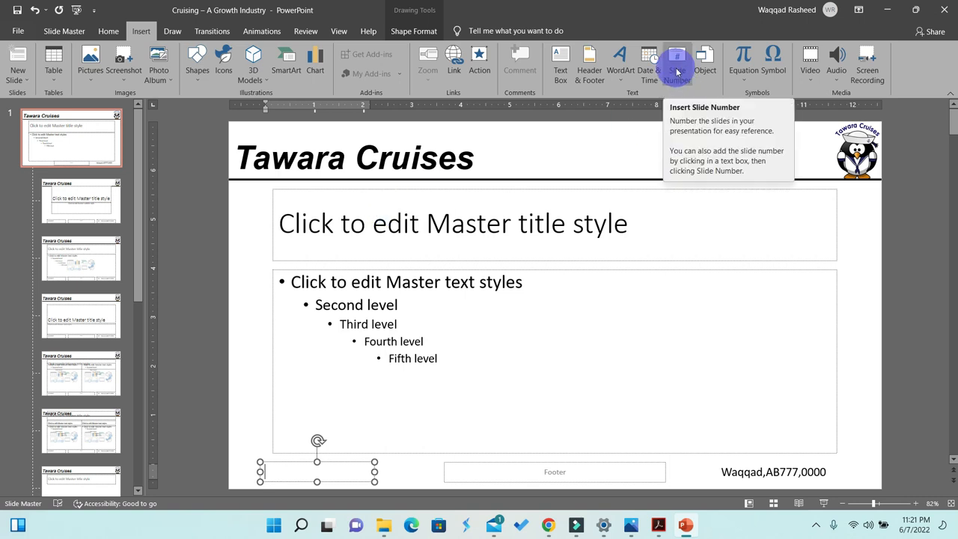
click(677, 71)
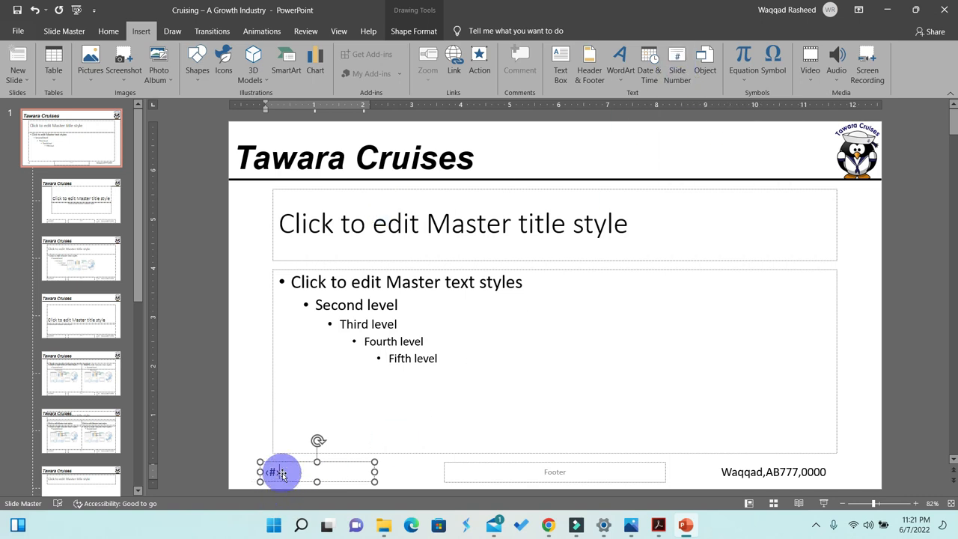
click(396, 445)
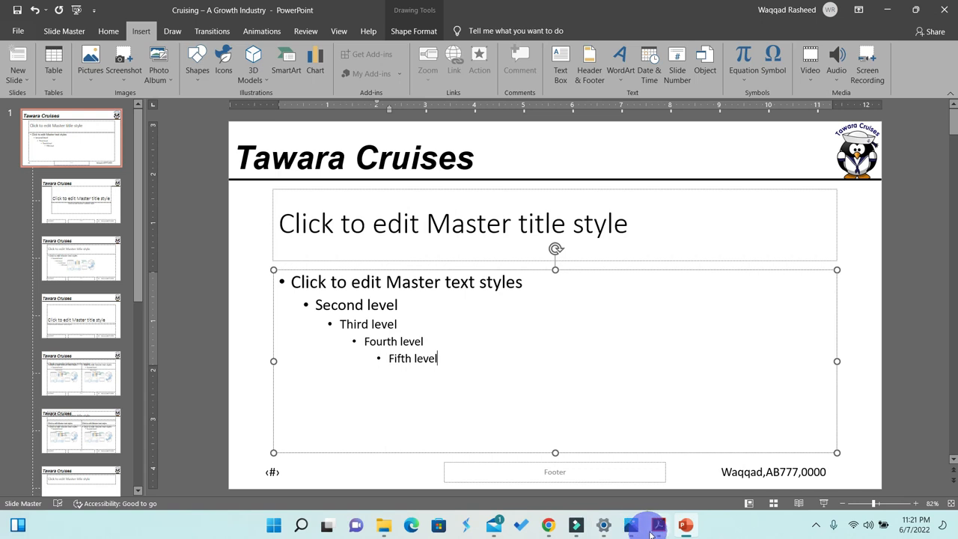
- Highlight the name, slide number, apply-to-all and no-overlap instructions in the question paper PDF
click(659, 532)
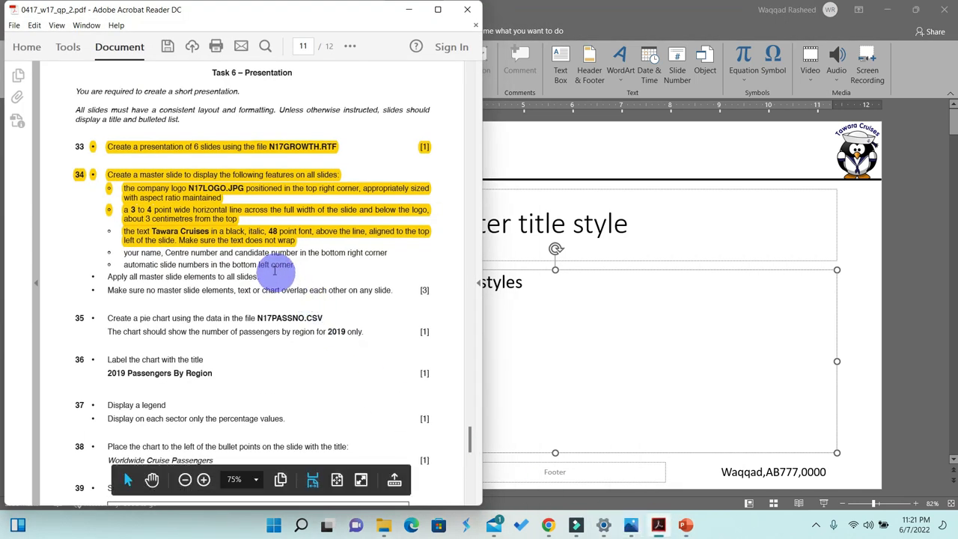
drag(298, 265, 123, 252)
click(349, 46)
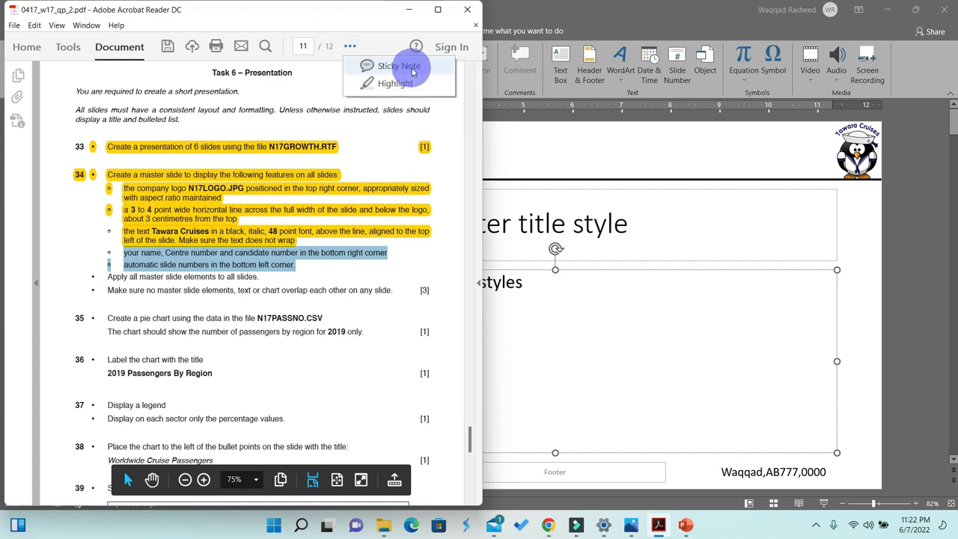
click(395, 83)
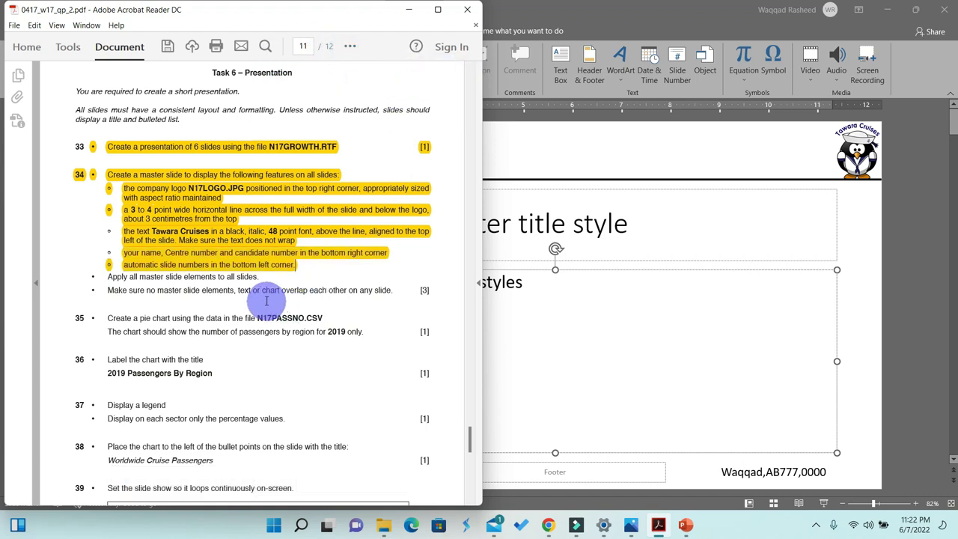
click(253, 267)
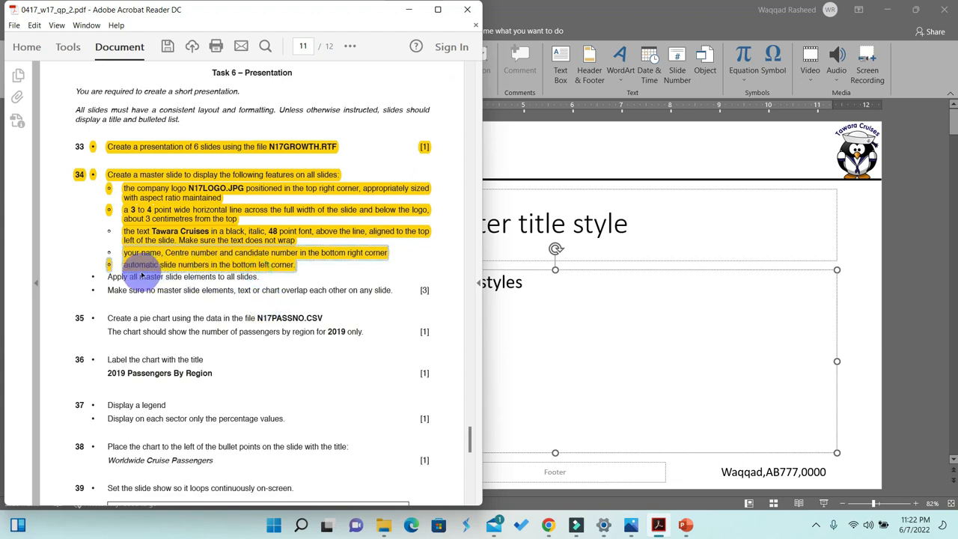
mouse_move(108, 276)
mouse_down()
mouse_move(256, 267)
mouse_move(258, 277)
mouse_up()
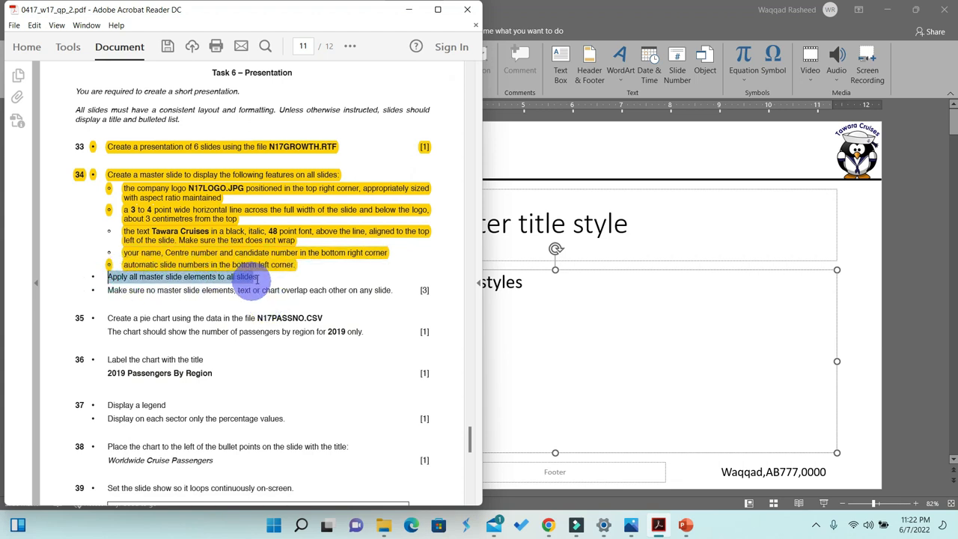
click(349, 46)
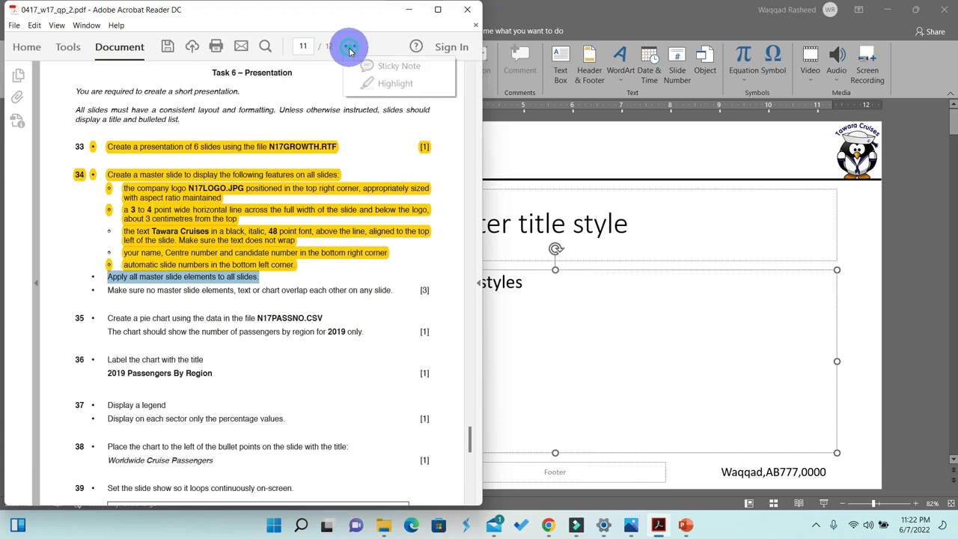
click(383, 83)
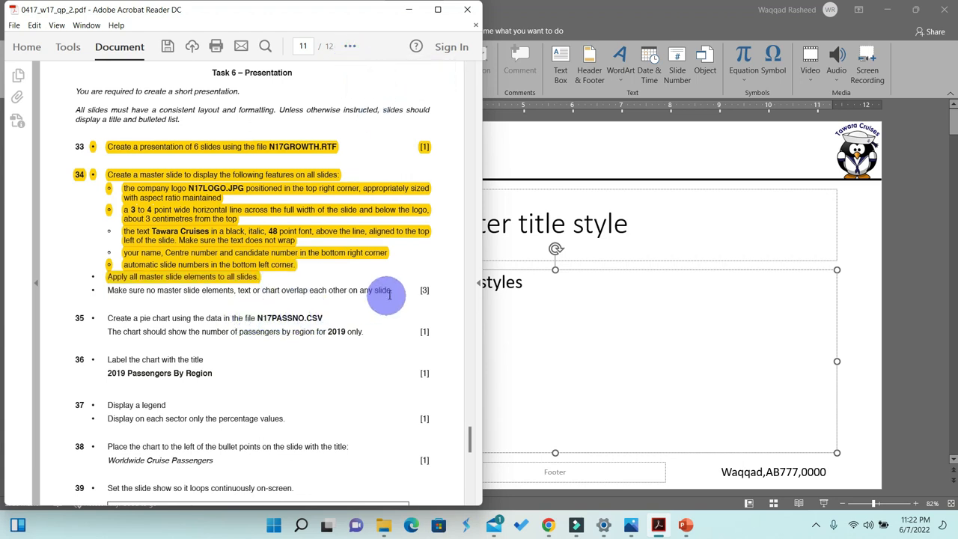
drag(392, 290, 126, 290)
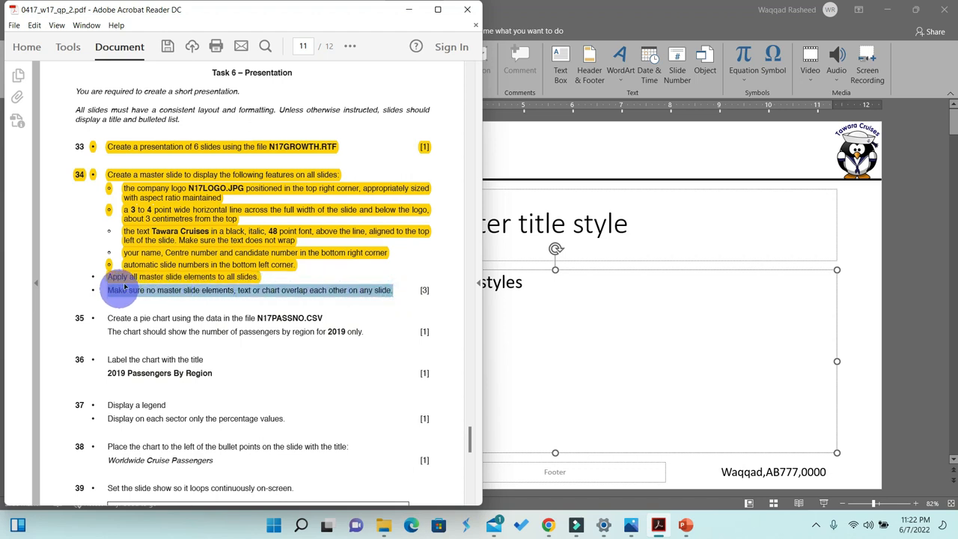
click(350, 46)
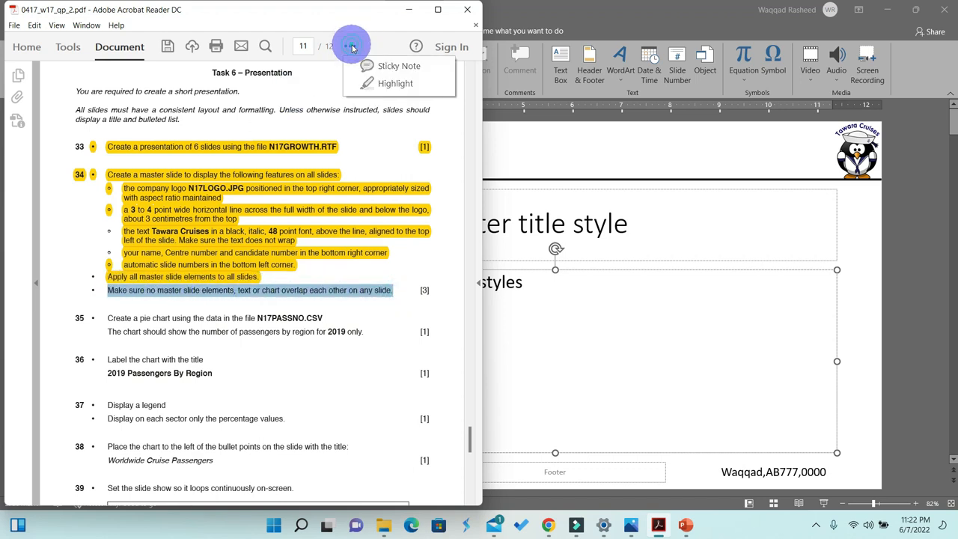
click(382, 83)
- Close Master View and return to the normal slides of the presentation
click(599, 263)
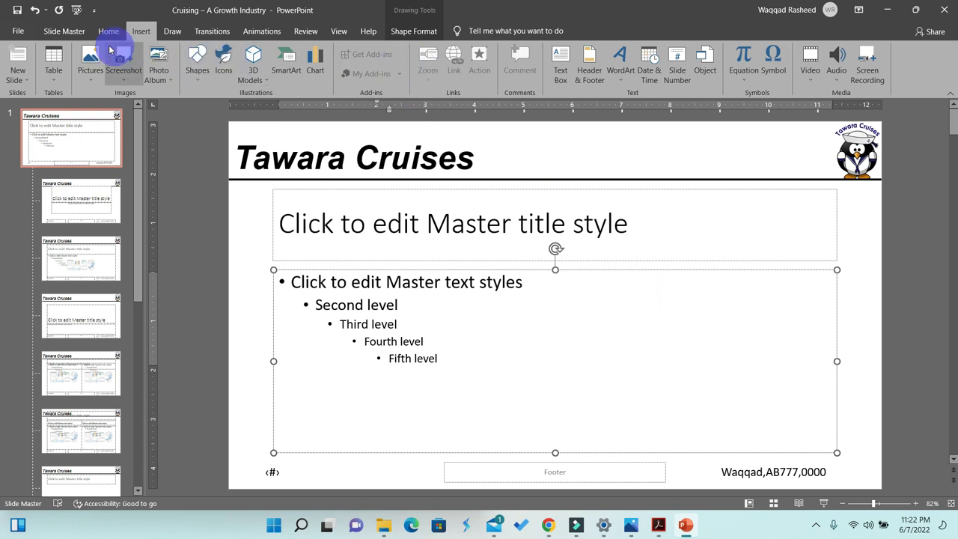
click(71, 31)
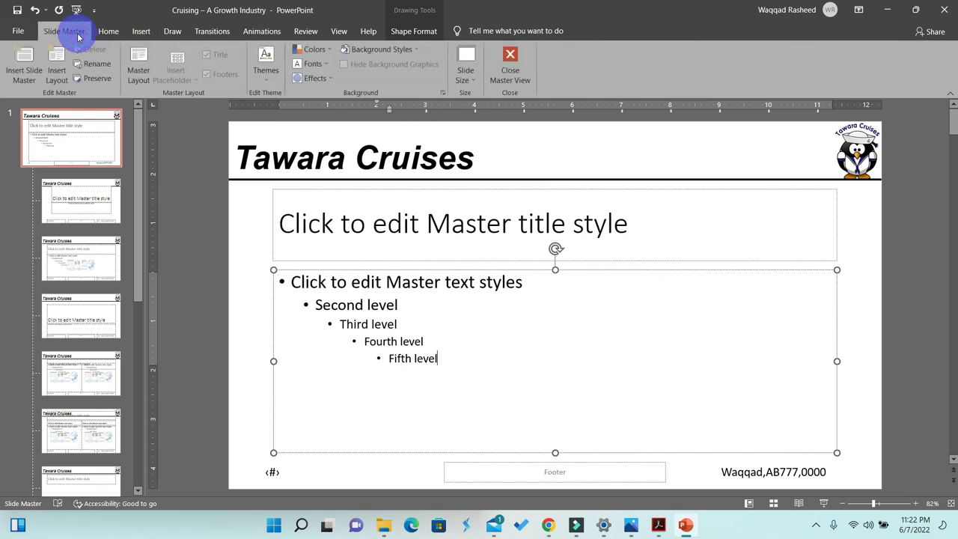
click(511, 66)
scroll(591, 205, down, 2)
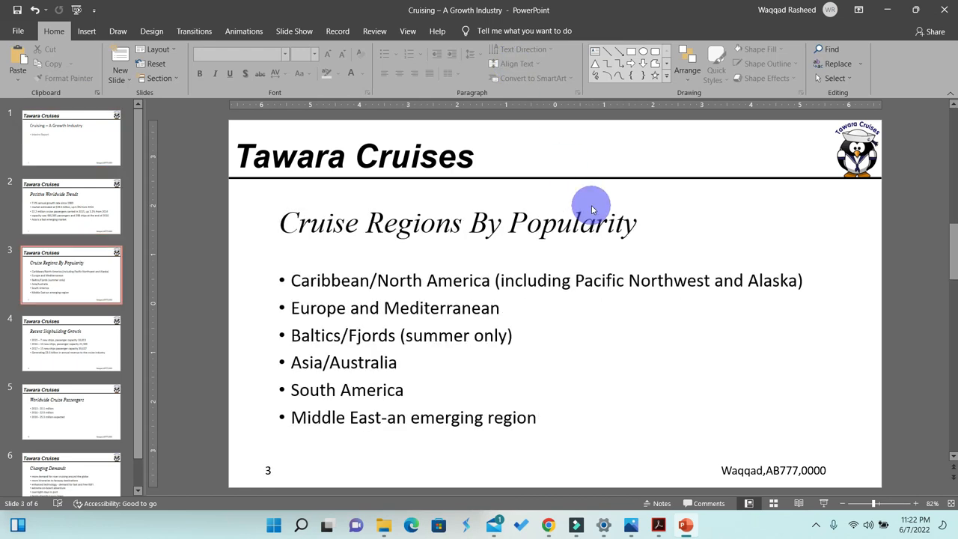
scroll(591, 205, down, 3)
scroll(592, 205, up, 3)
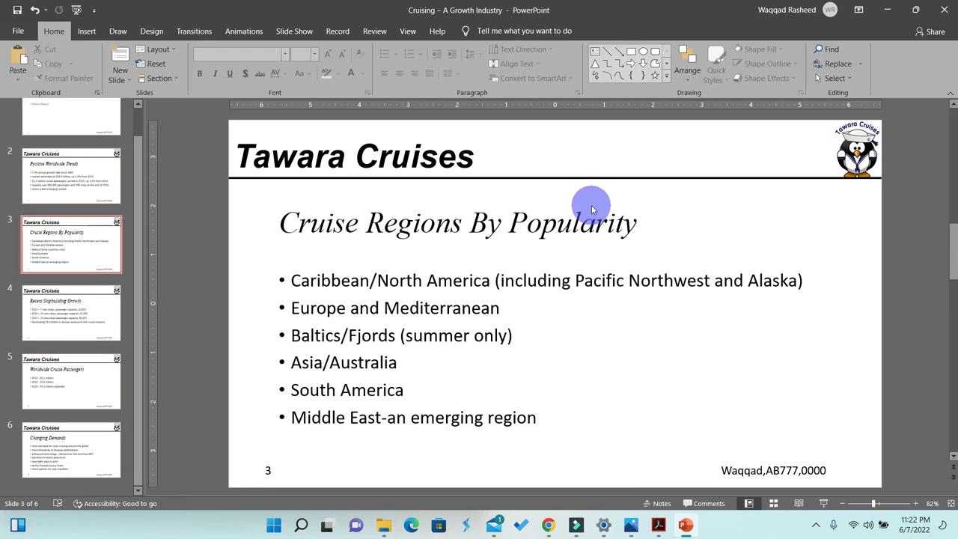
- Scroll through all six slides to check the master slide elements and slide numbers
scroll(592, 205, up, 2)
scroll(592, 210, down, 5)
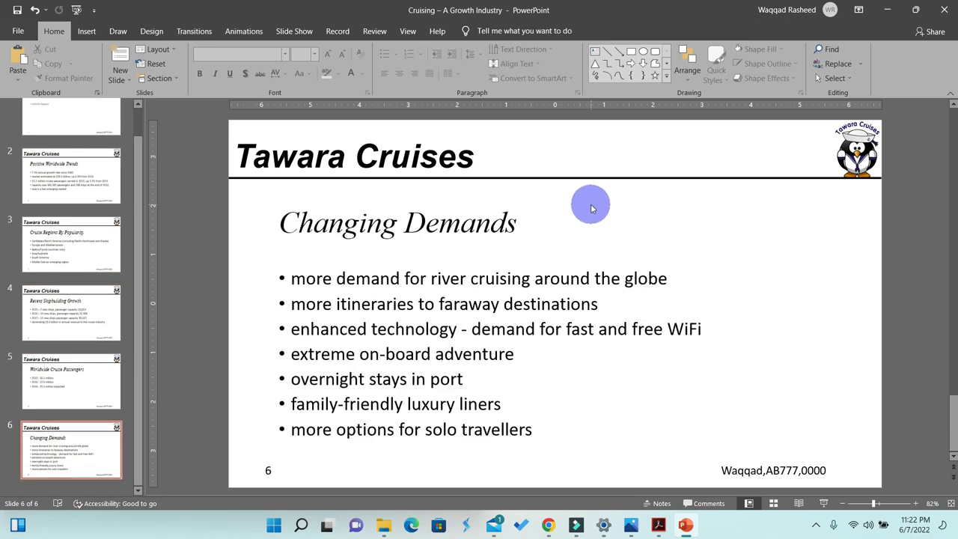
scroll(591, 204, up, 2)
scroll(267, 471, up, 1)
scroll(268, 471, up, 2)
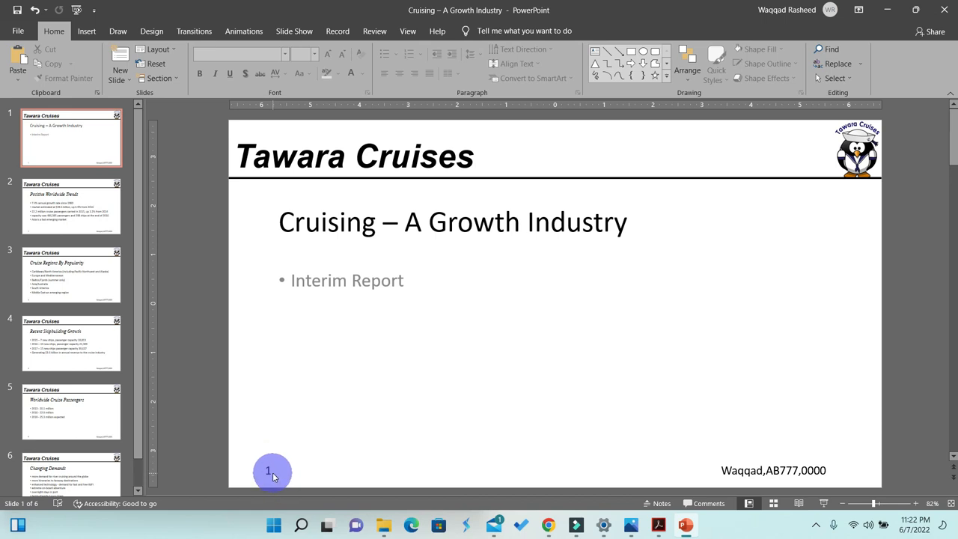
scroll(783, 458, down, 5)
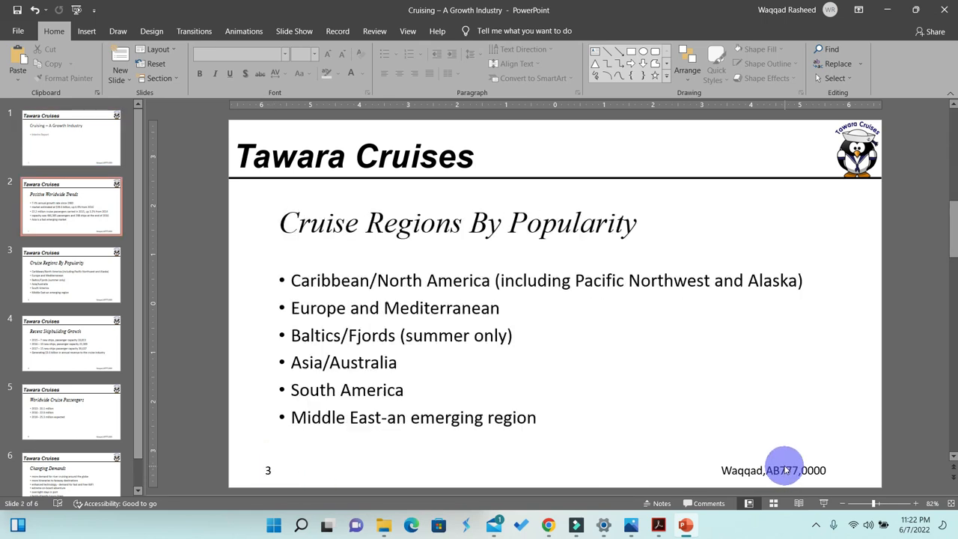
scroll(778, 449, up, 5)
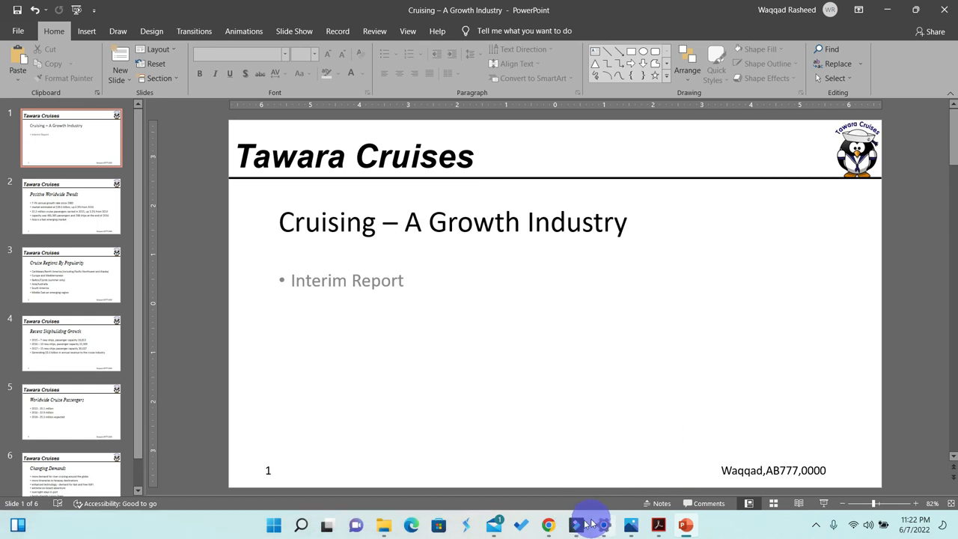
- Read the pie chart instructions in the question paper and select the N17PASSNO.CSV file name
click(656, 526)
scroll(231, 307, down, 1)
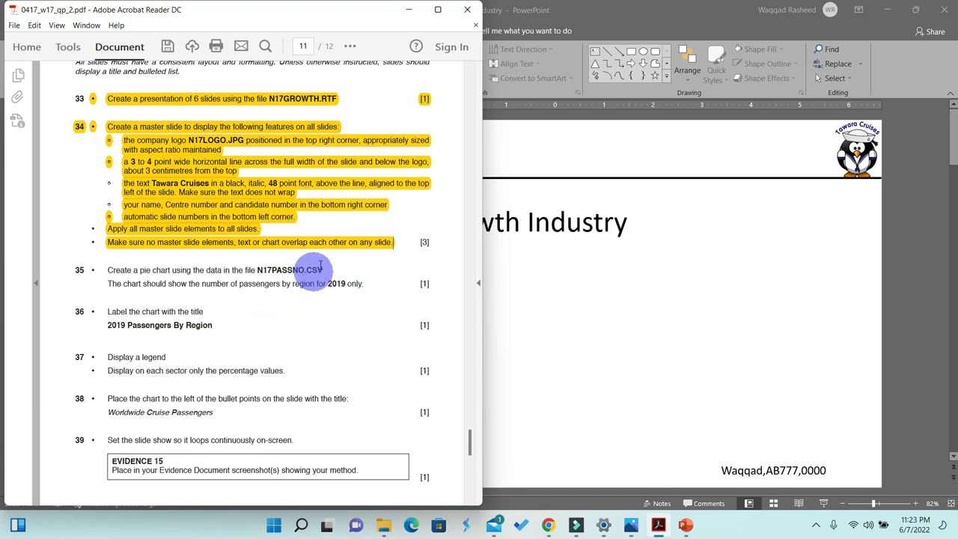
drag(323, 270, 259, 271)
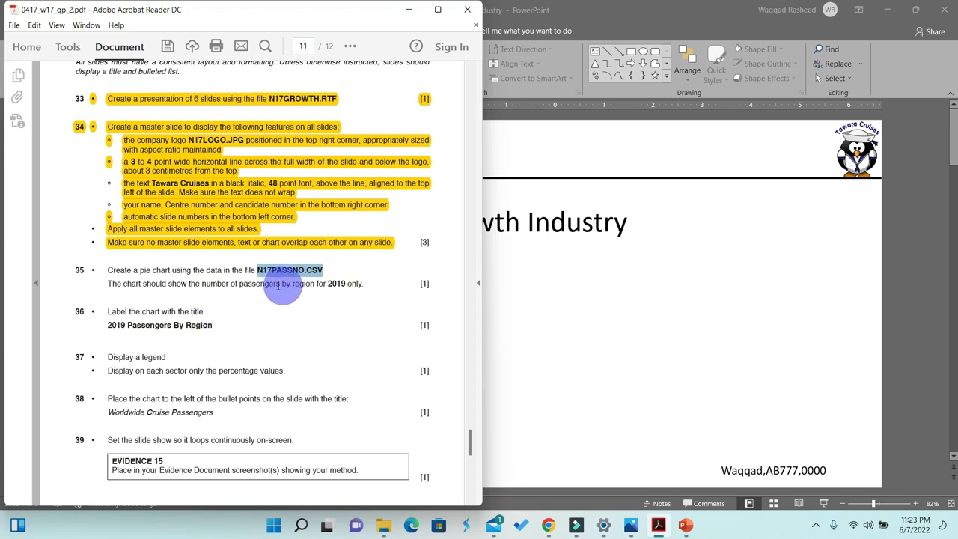
- Open the N17PASSNO data file from the source files folder
click(689, 340)
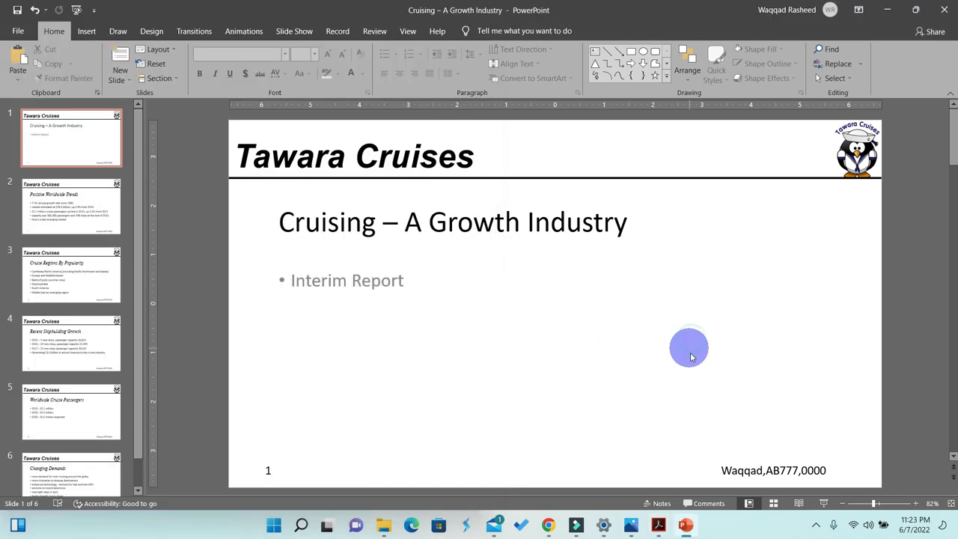
click(381, 523)
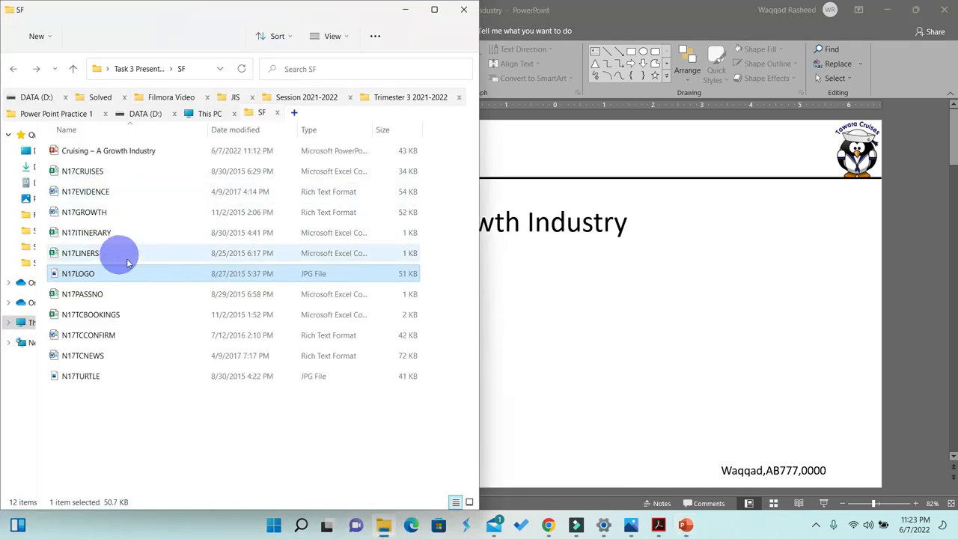
click(83, 296)
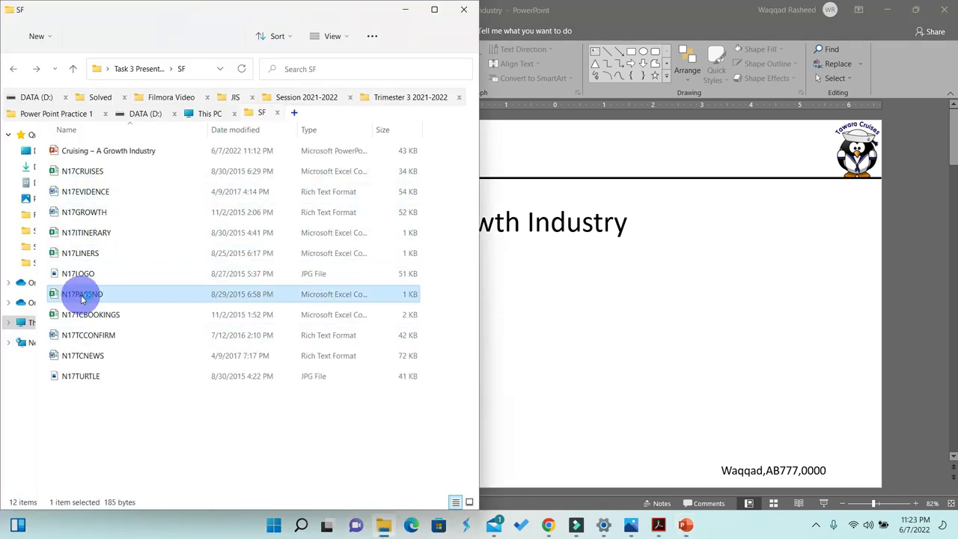
double_click(82, 296)
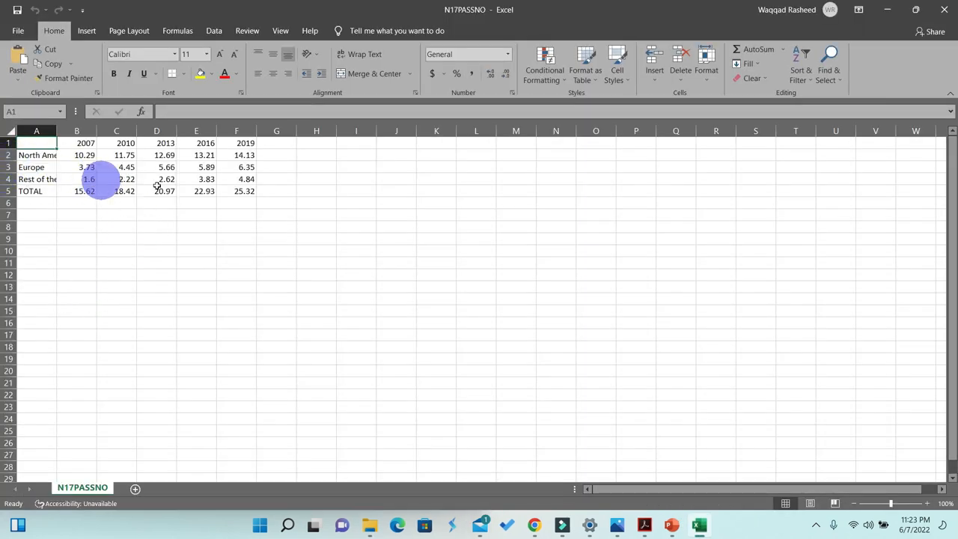
- Select the whole sheet and autofit column A so the region names show in full
click(183, 213)
click(38, 155)
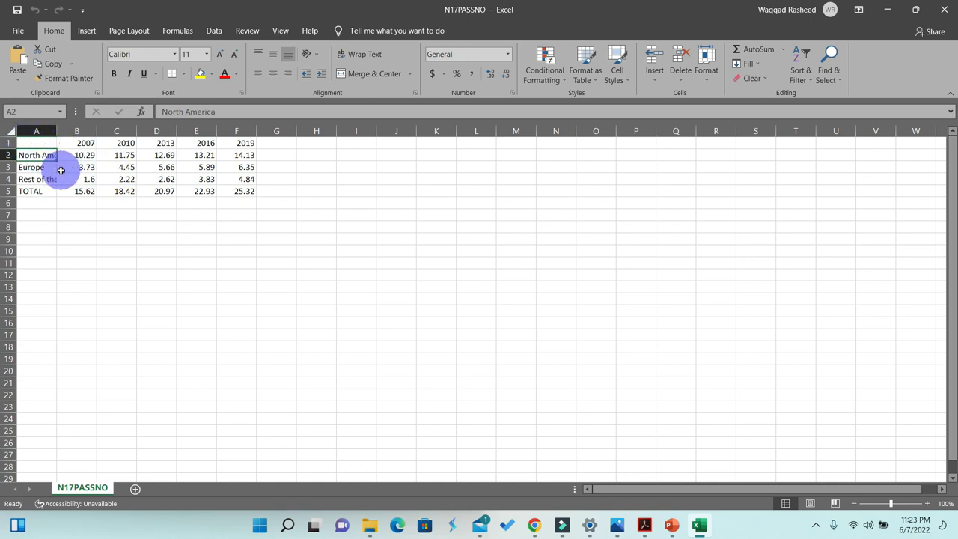
click(61, 170)
click(9, 130)
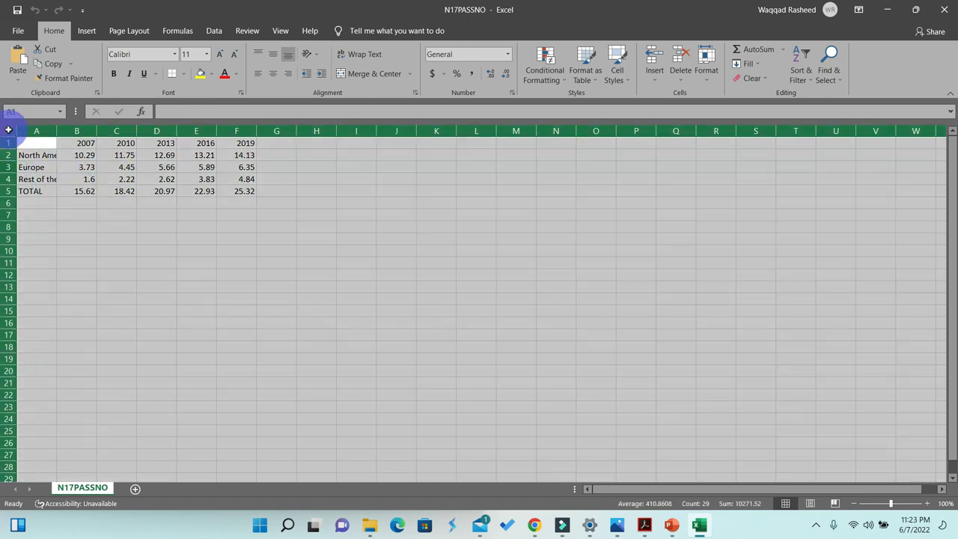
double_click(57, 131)
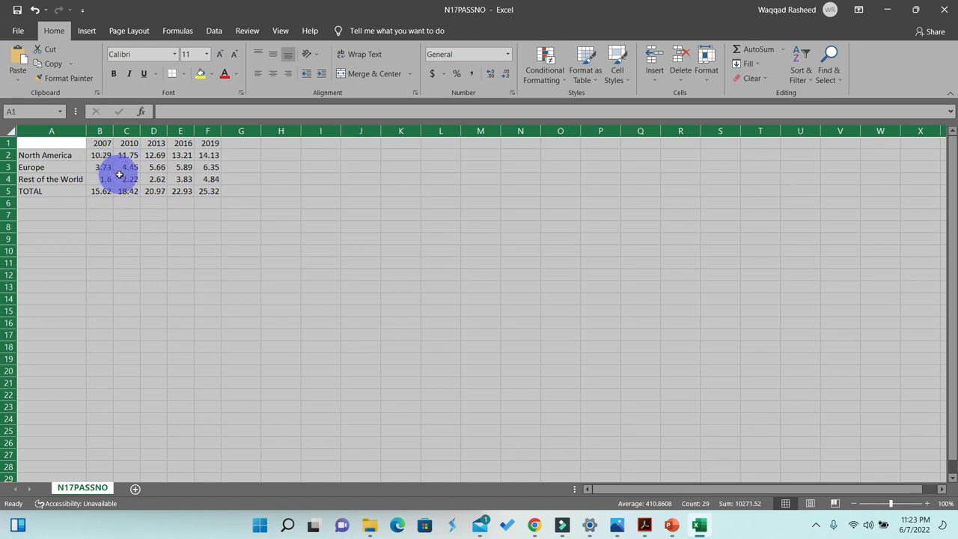
- Select the region names with their 2019 values and insert a 2-D pie chart
click(159, 182)
click(108, 215)
drag(60, 154, 61, 179)
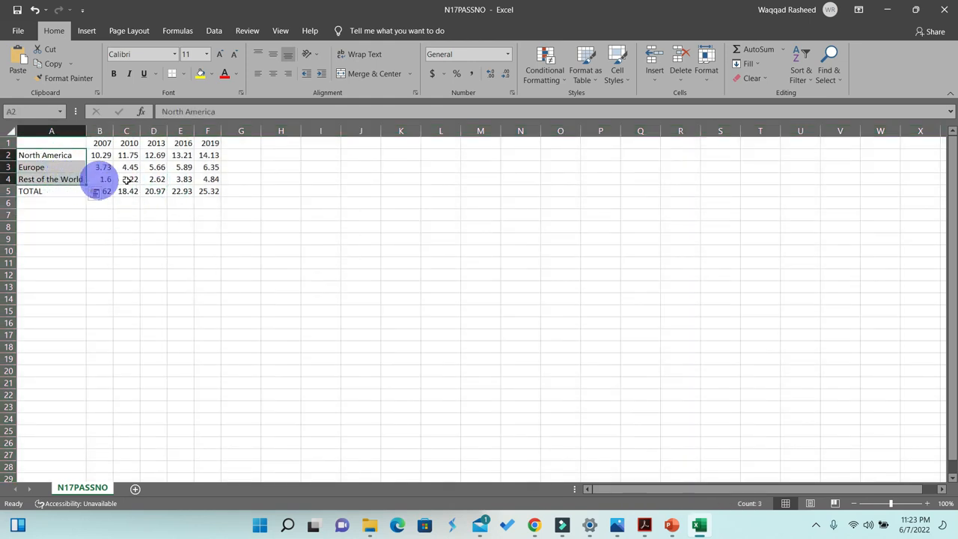
drag(210, 154, 210, 180)
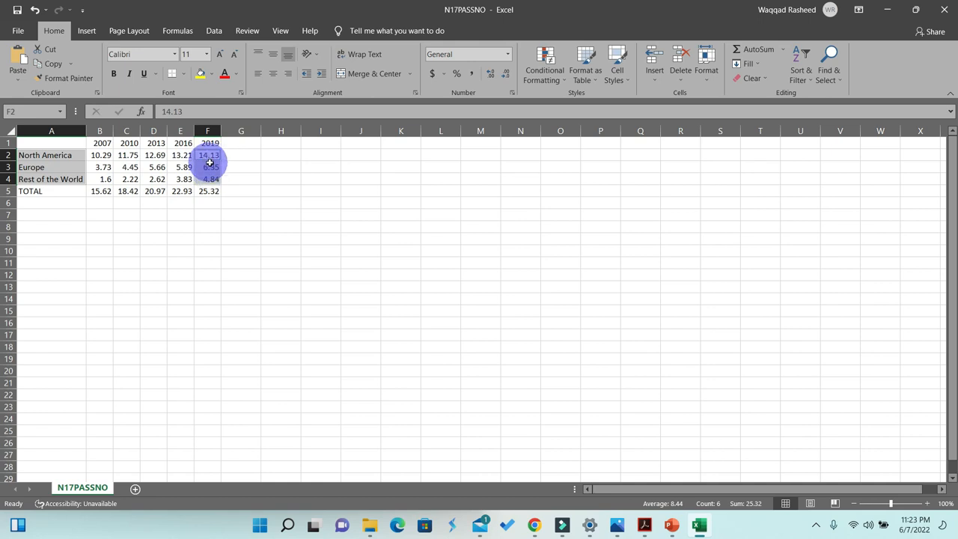
click(86, 30)
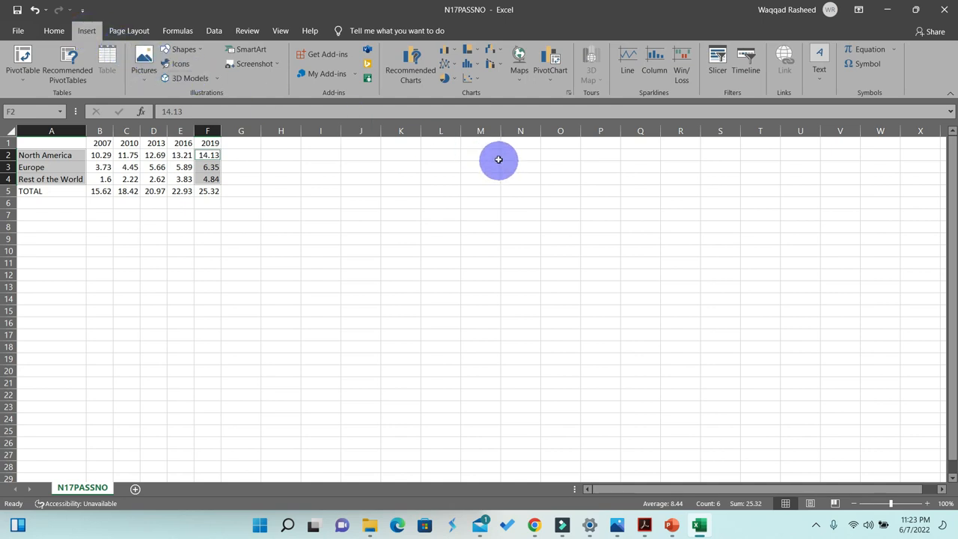
click(455, 81)
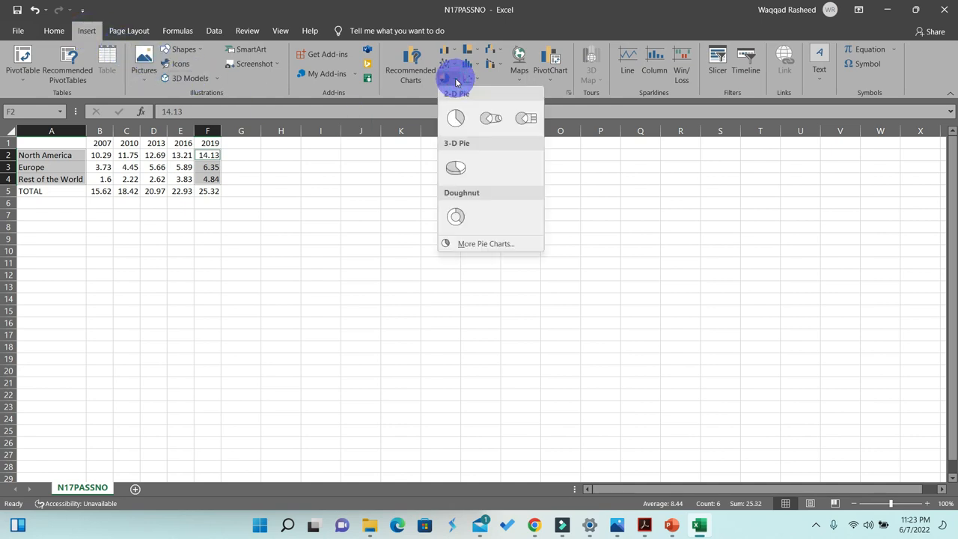
click(458, 119)
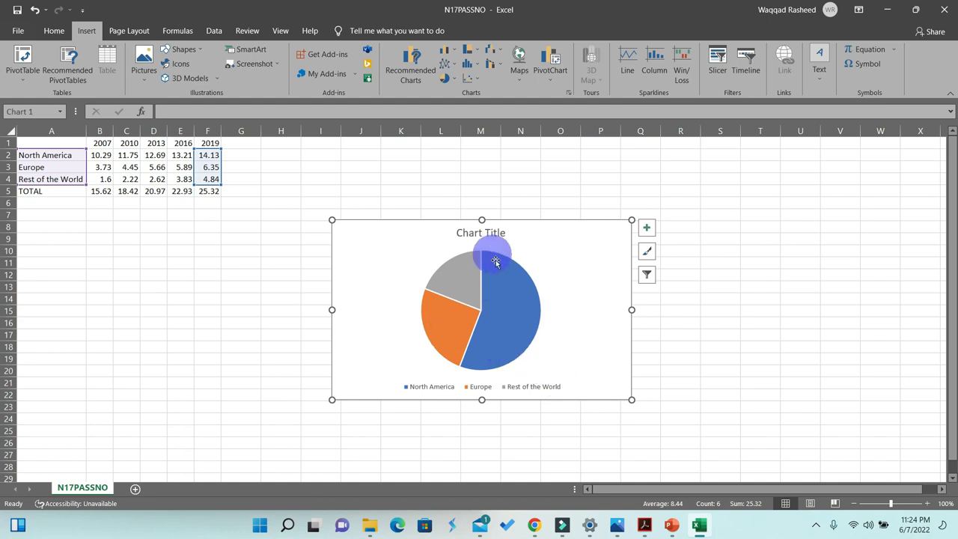
- Highlight the question 35 pie chart instructions in the question paper
click(670, 525)
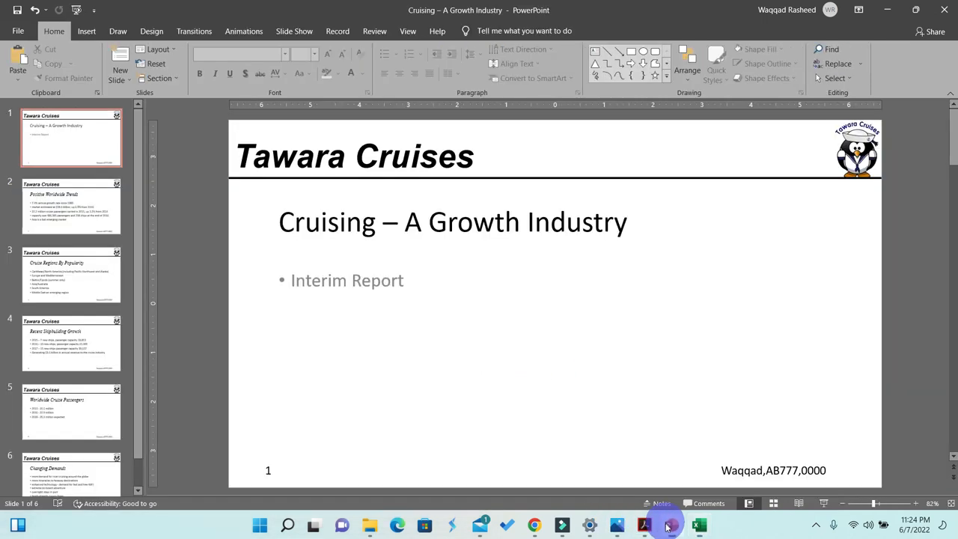
click(667, 526)
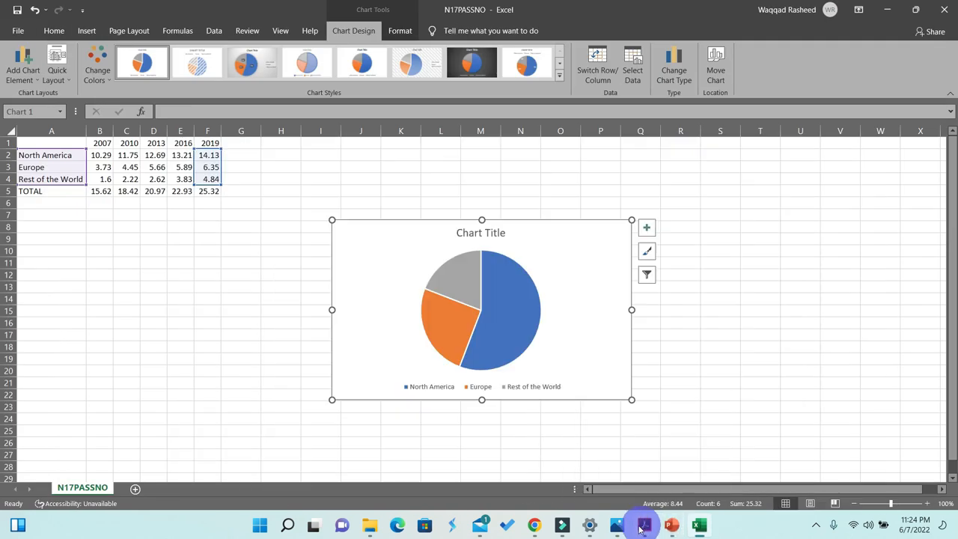
click(645, 527)
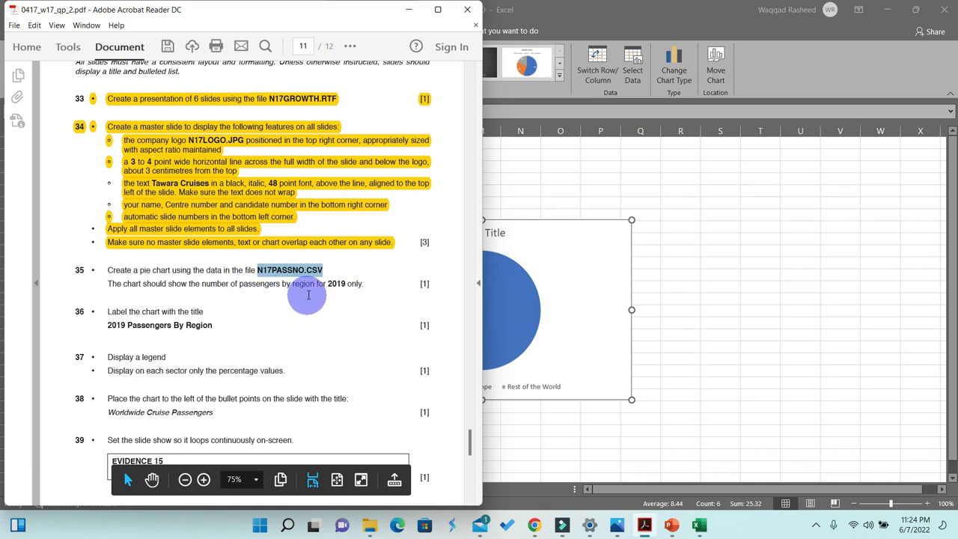
drag(368, 285, 110, 271)
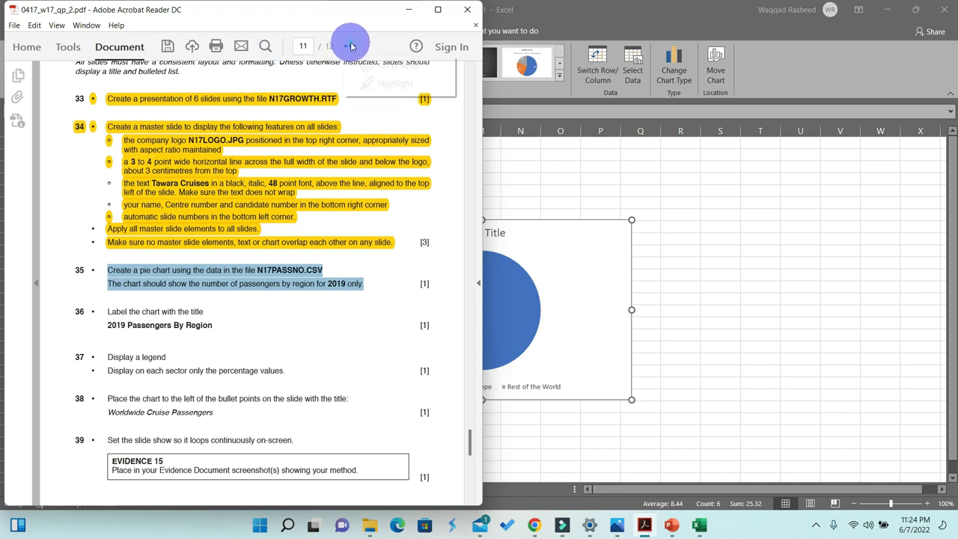
click(383, 82)
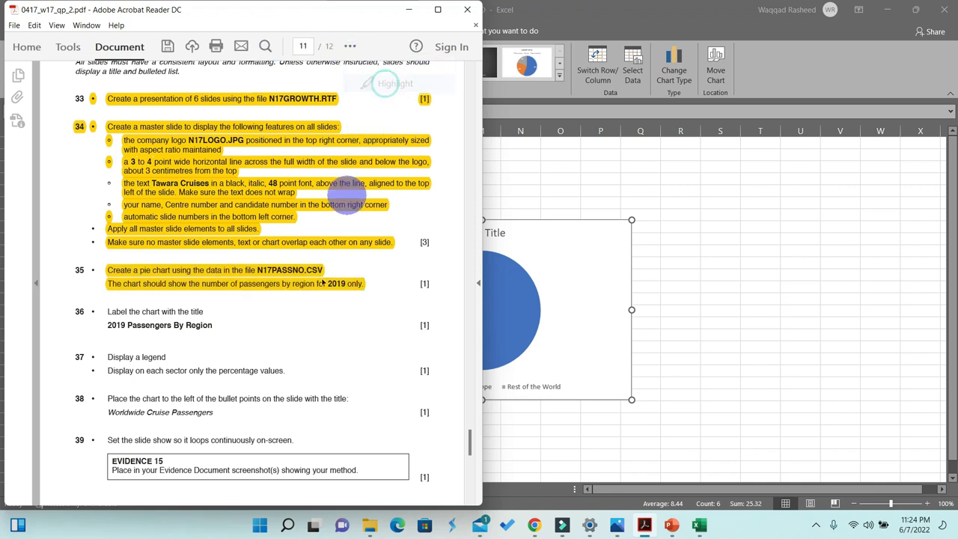
- Copy the title 2019 Passengers By Region from the question paper and paste it as the chart title
scroll(283, 283, down, 1)
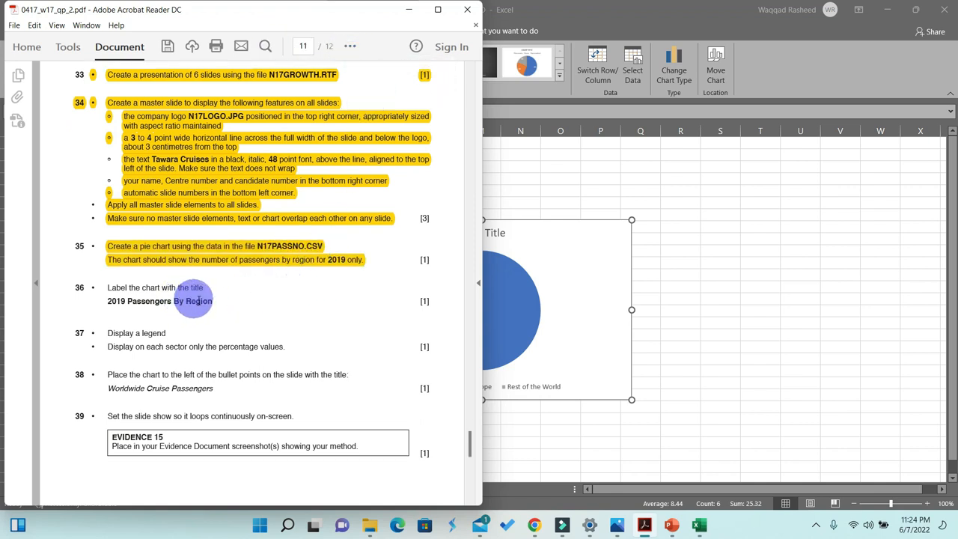
drag(214, 301, 116, 303)
key(ctrl+c)
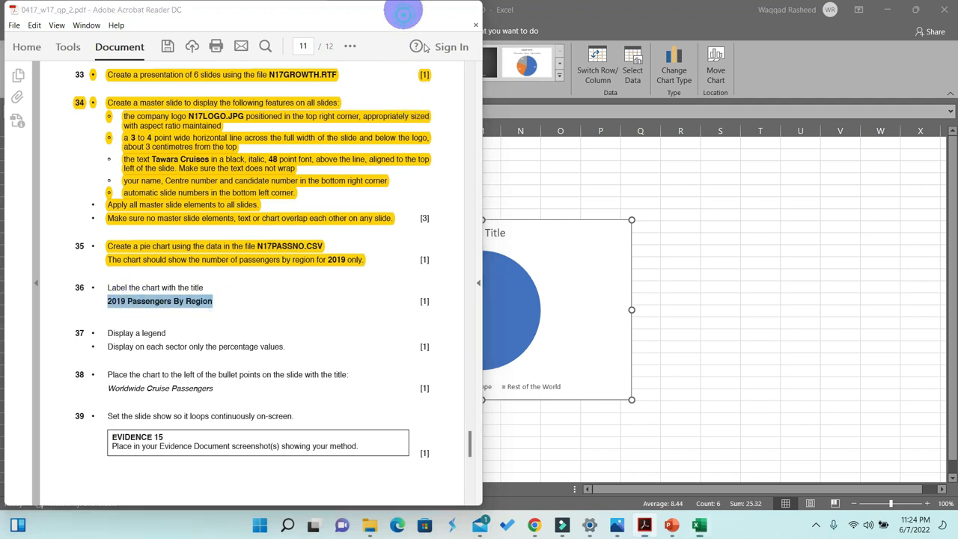
click(408, 10)
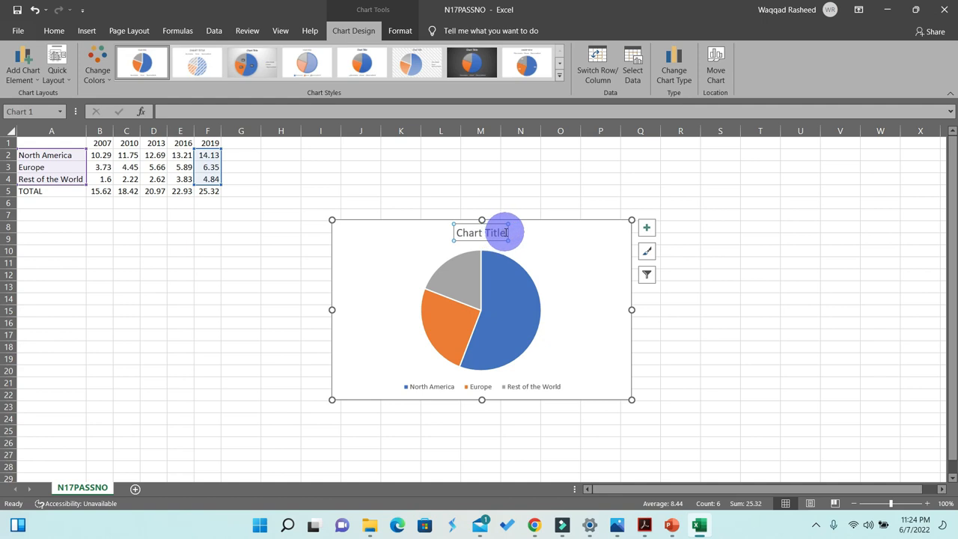
drag(506, 233, 471, 237)
key(ctrl+v)
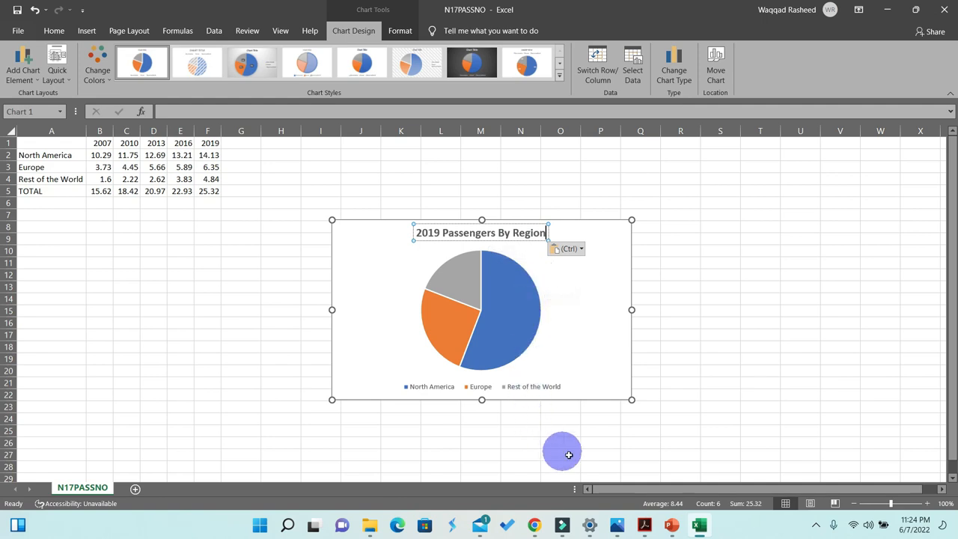
- Read the legend and percentage label instructions in the question paper
click(643, 524)
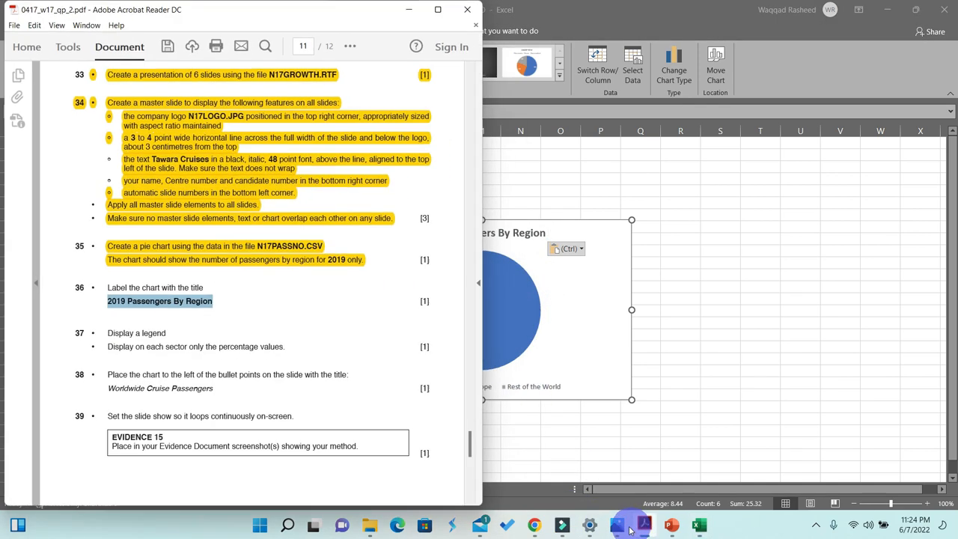
scroll(271, 350, down, 1)
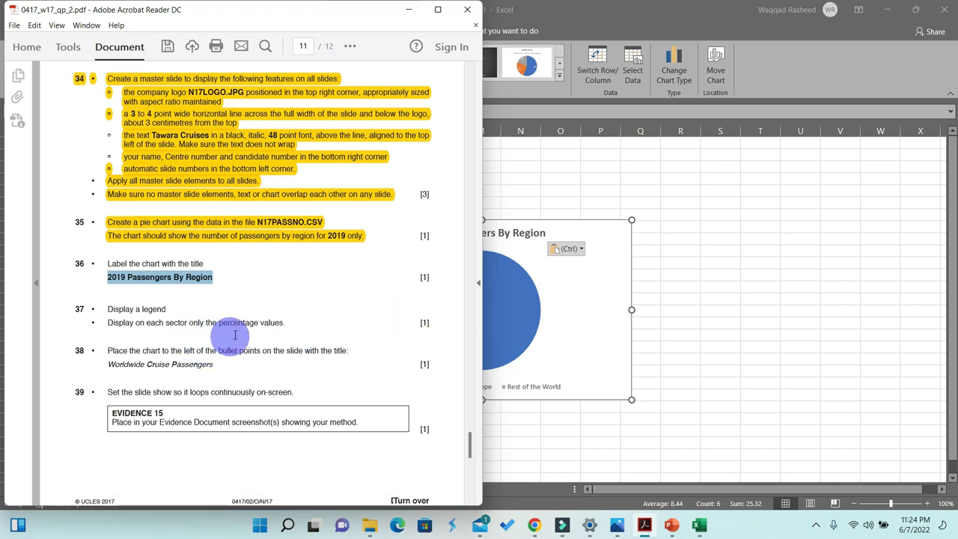
click(568, 318)
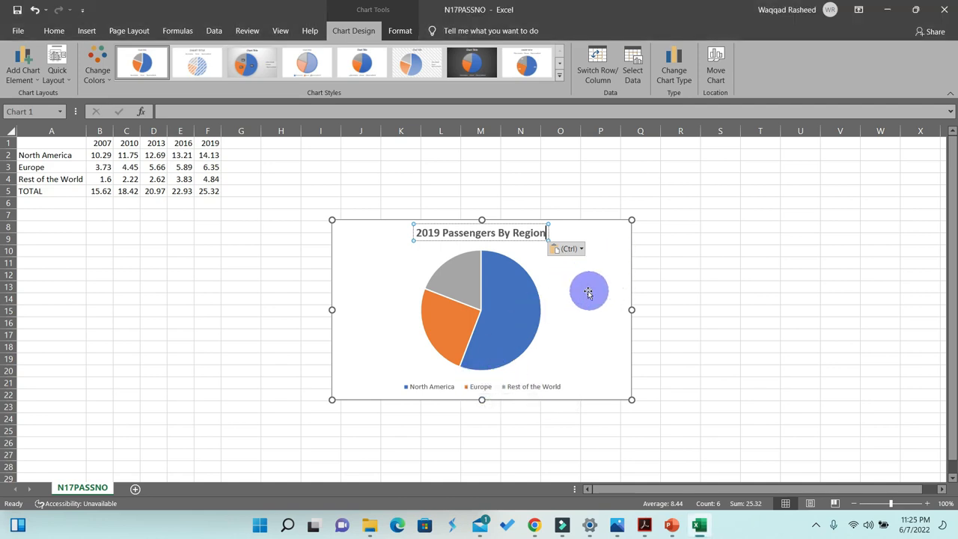
- Add data labels to the pie chart showing only percentage values instead of the values, keeping the legend
click(679, 287)
click(556, 298)
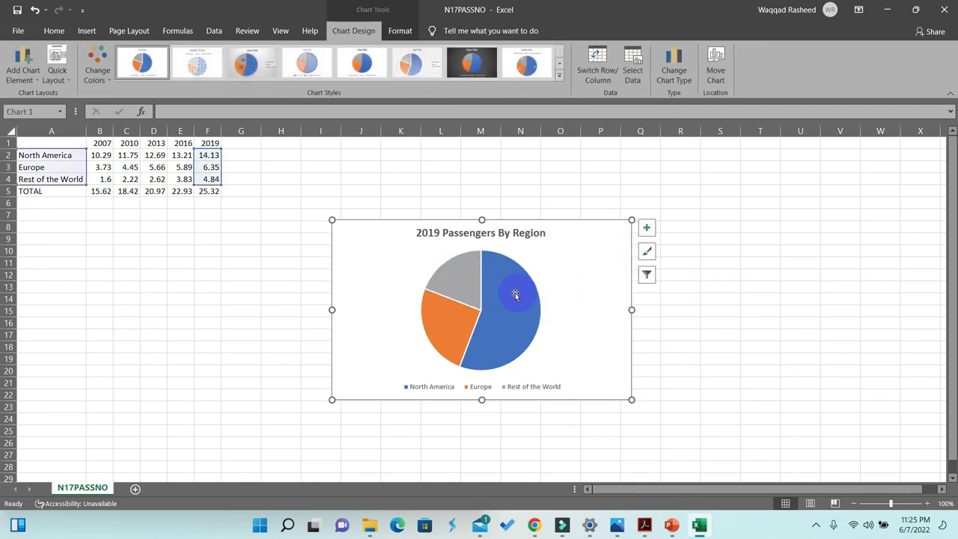
click(646, 229)
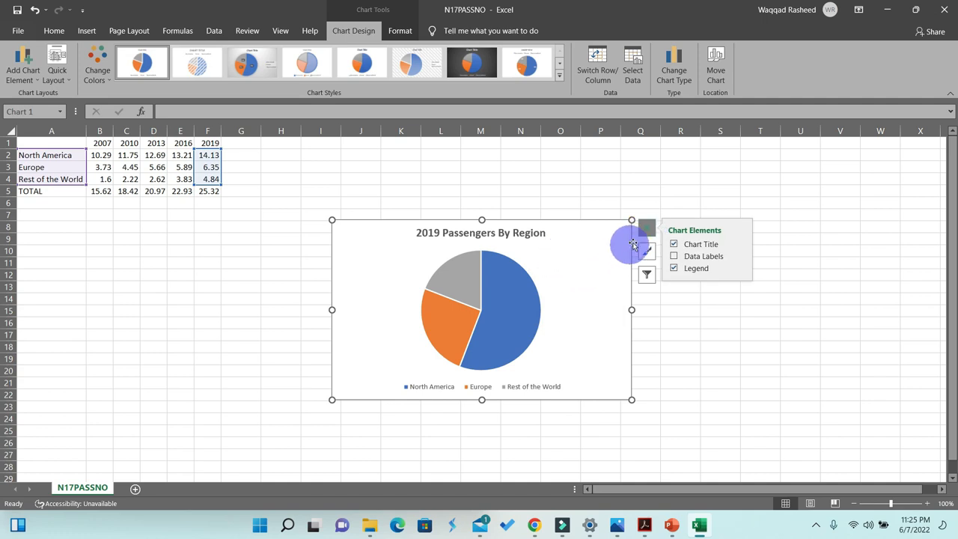
click(741, 271)
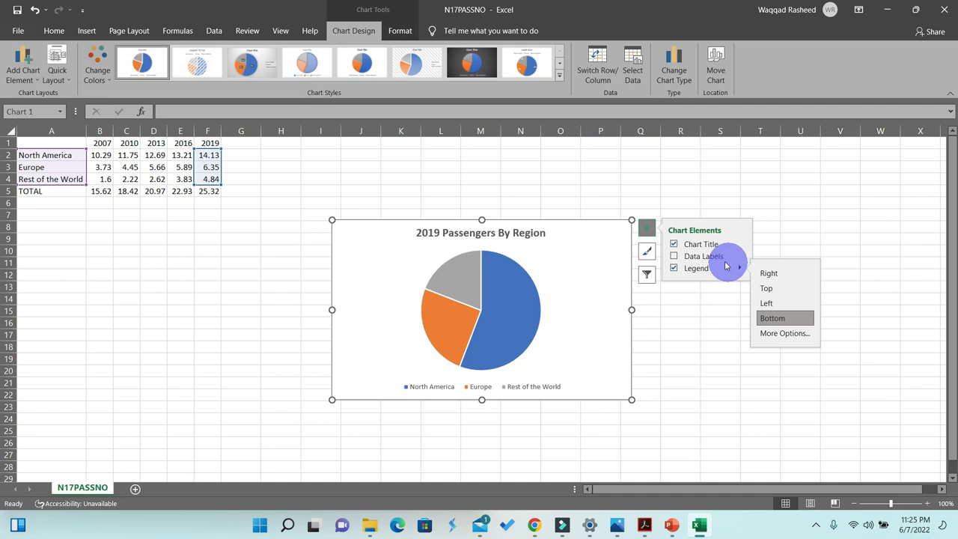
click(739, 257)
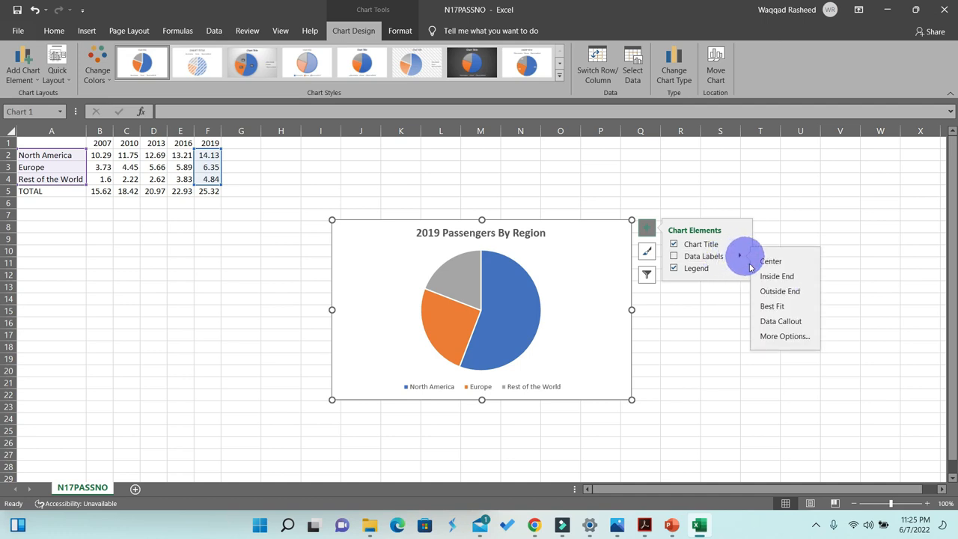
click(793, 335)
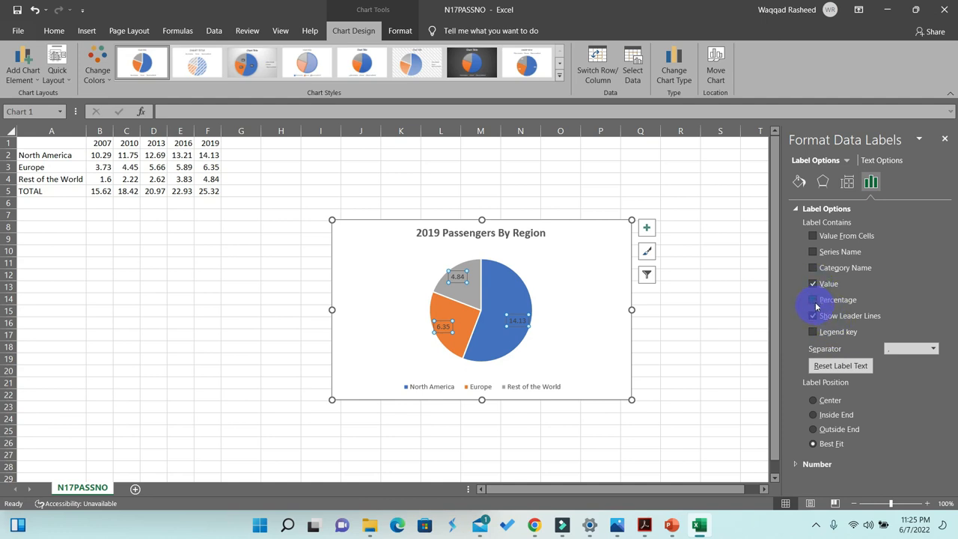
click(814, 285)
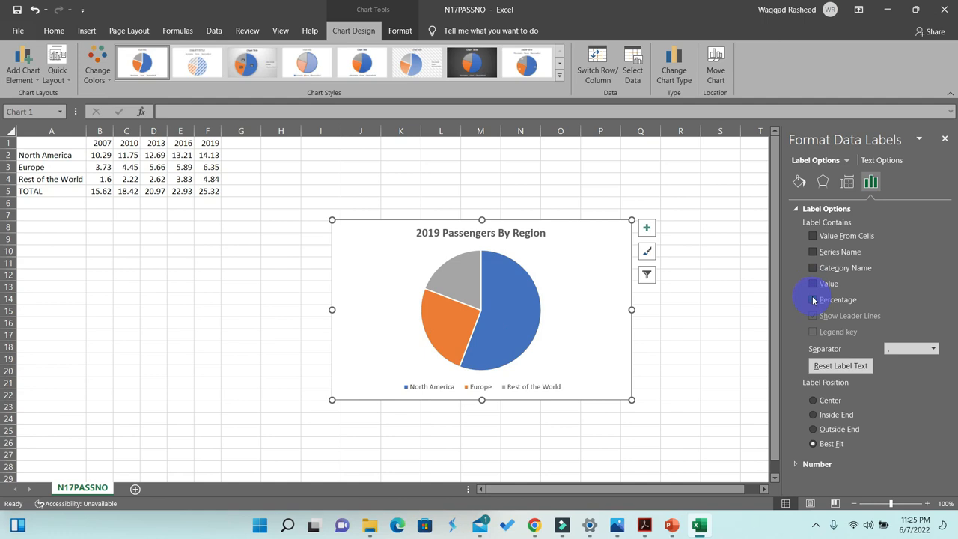
click(814, 300)
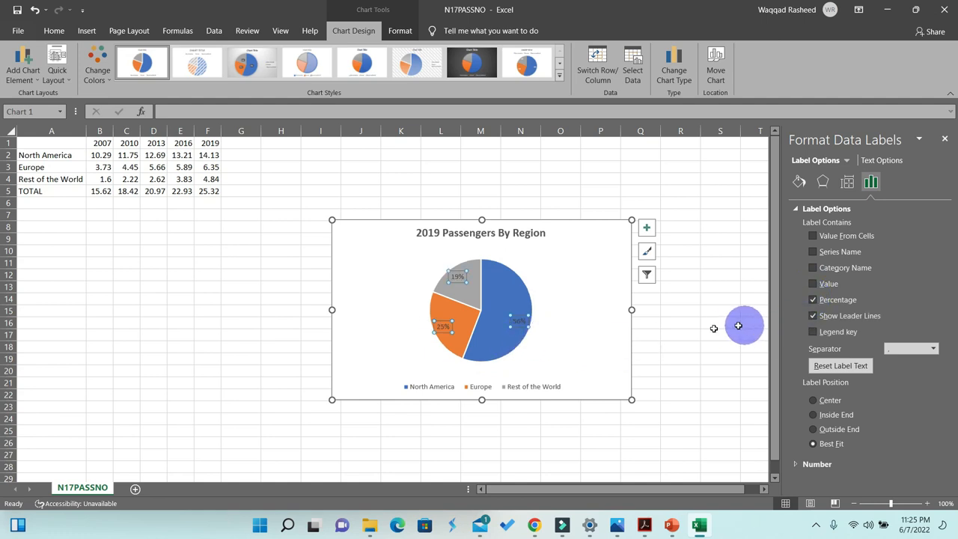
click(570, 330)
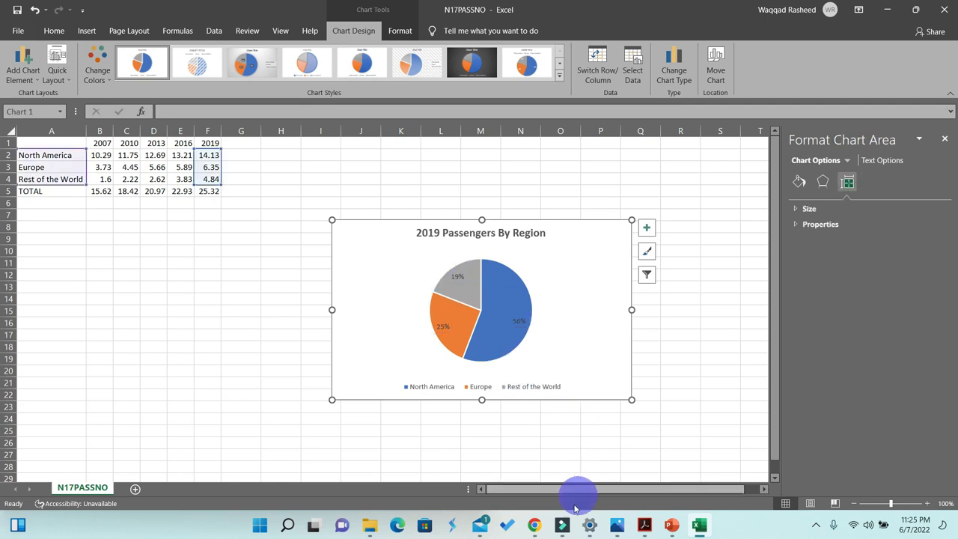
- Highlight the question 37 legend and percentage-label instructions in the question paper
click(644, 524)
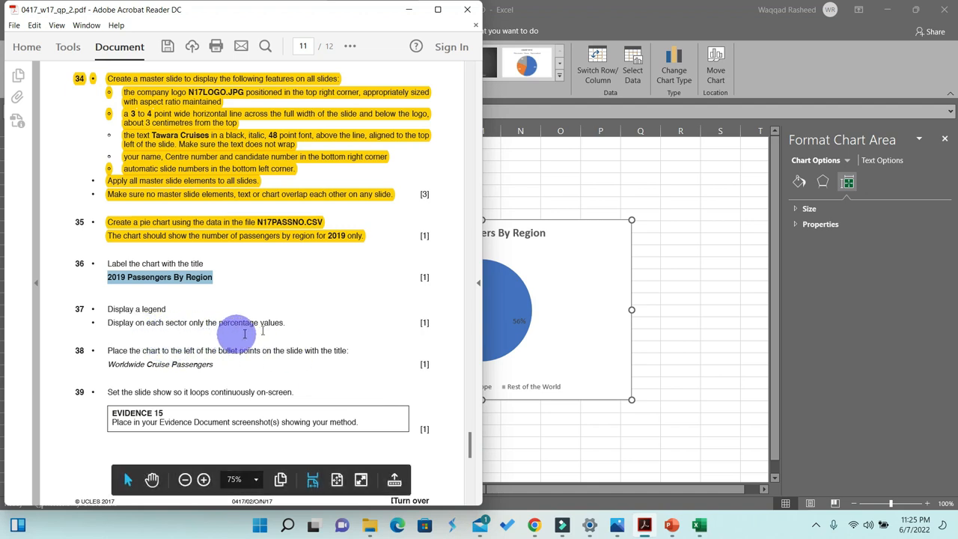
drag(285, 324, 108, 308)
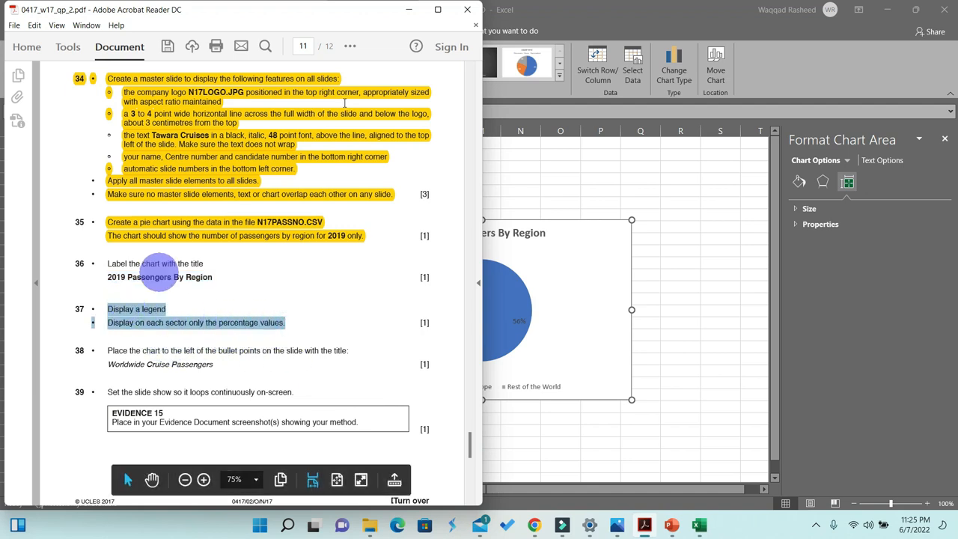
click(349, 46)
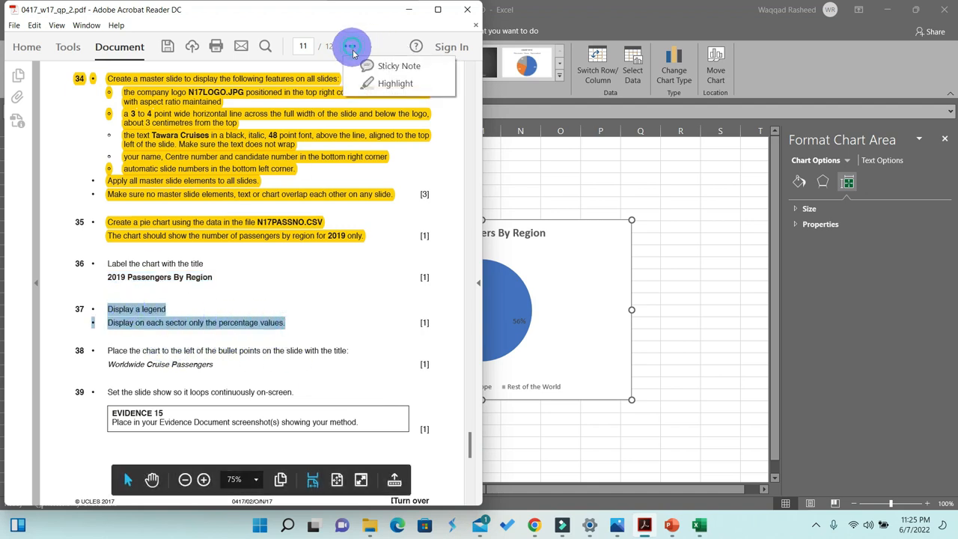
click(383, 87)
scroll(317, 265, down, 3)
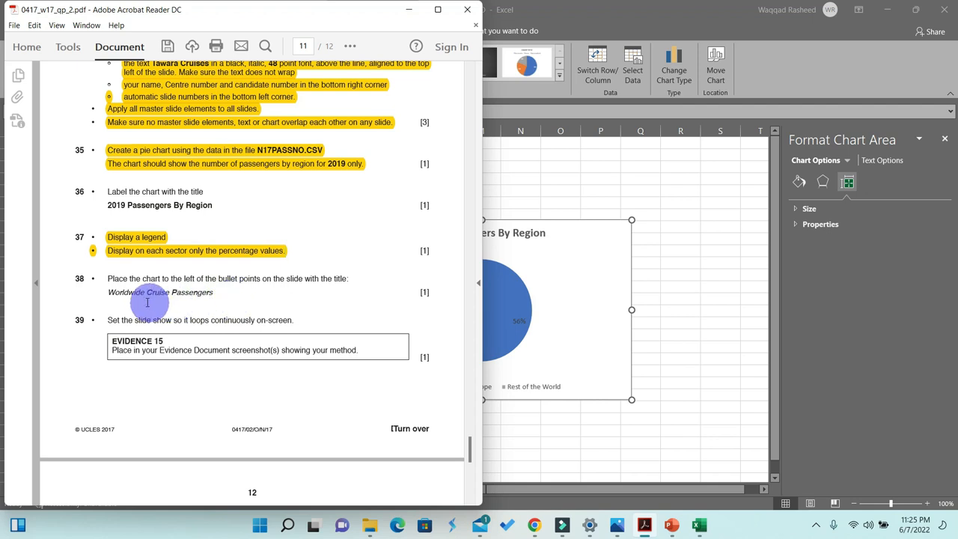
- Copy the pie chart into slide 5, Worldwide Cruise Passengers, in the presentation
click(544, 263)
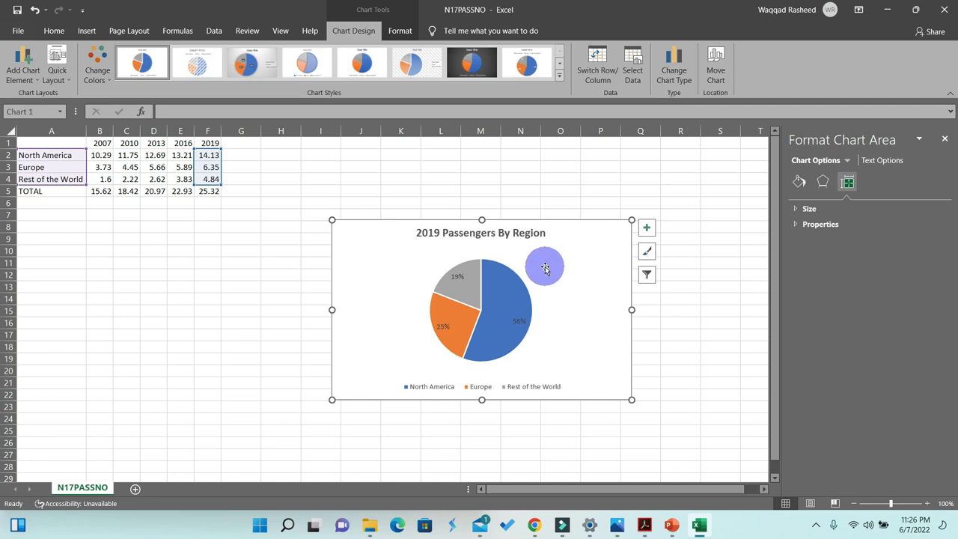
click(670, 530)
scroll(100, 299, down, 2)
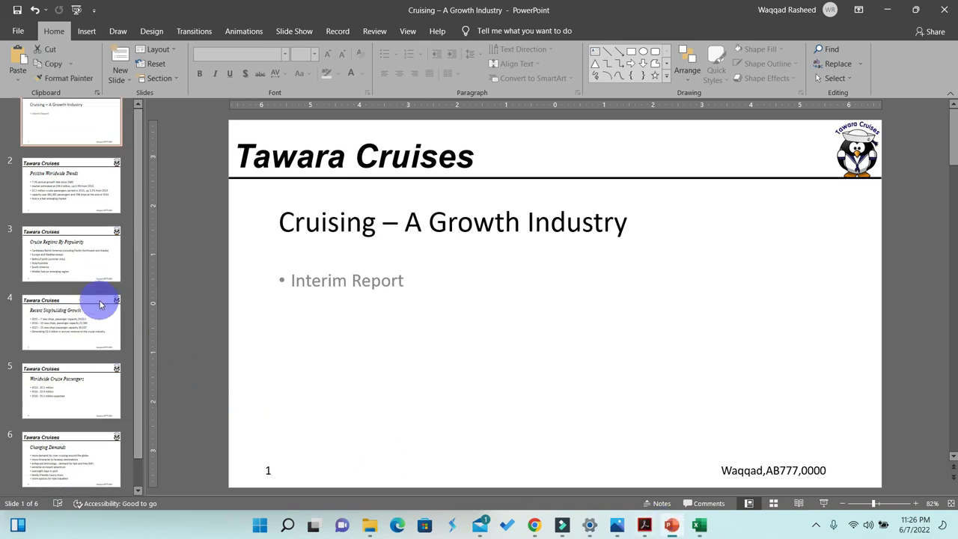
click(72, 396)
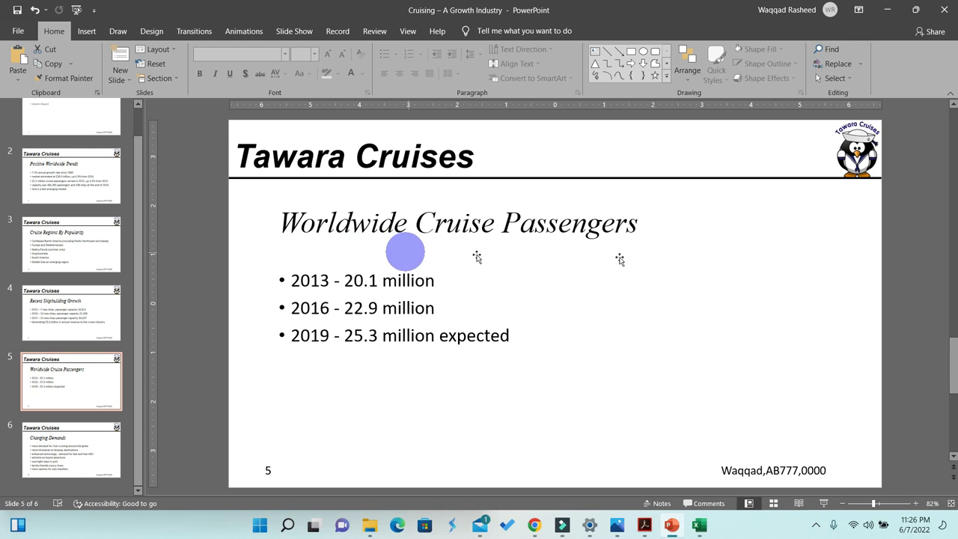
click(673, 290)
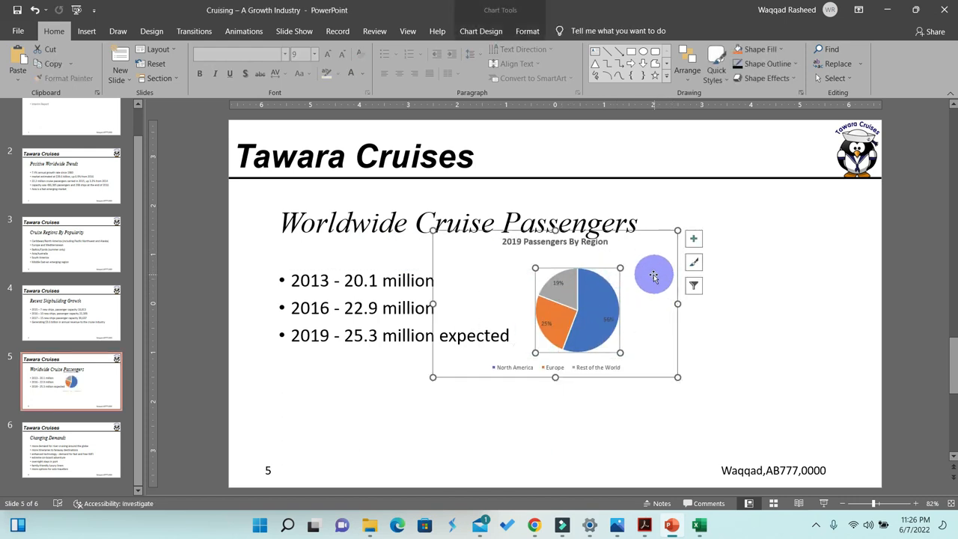
drag(637, 254, 770, 278)
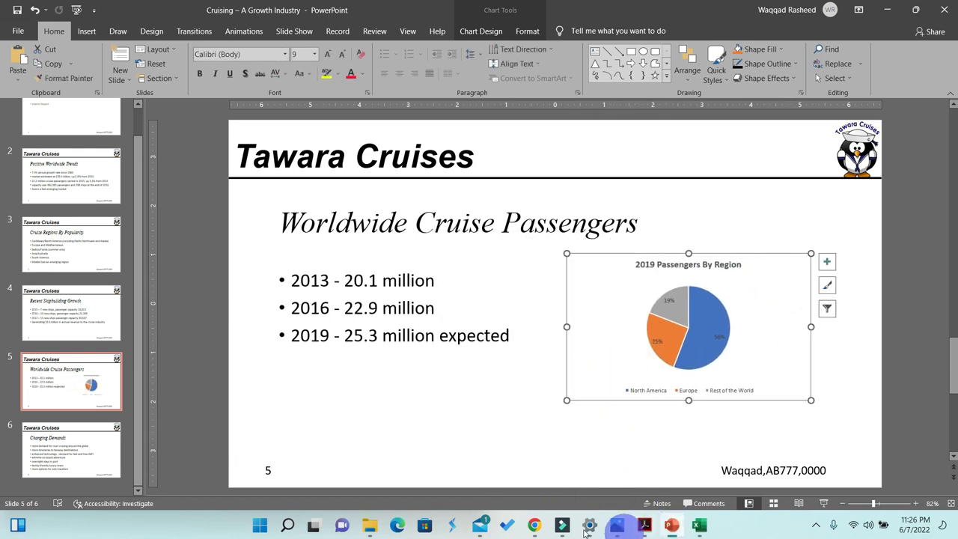
click(536, 527)
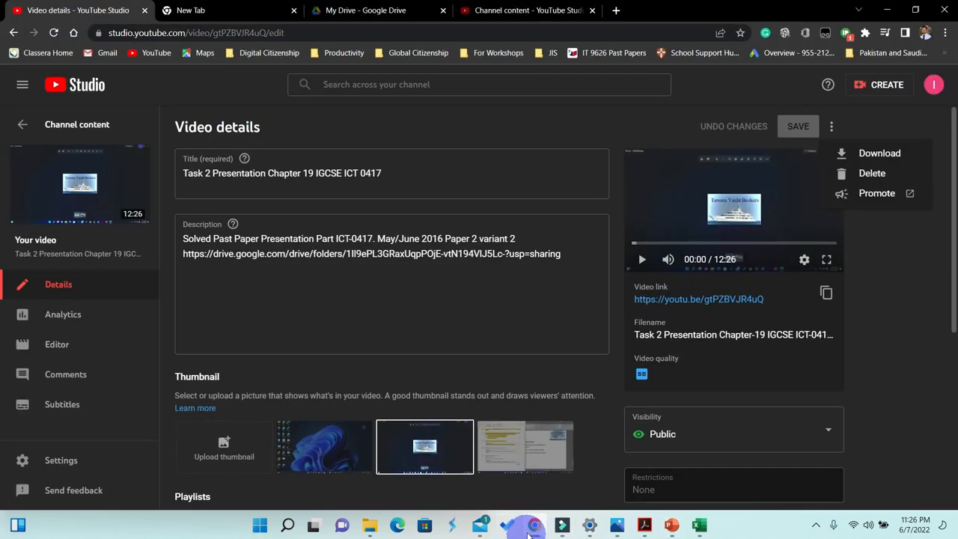
click(536, 528)
click(645, 526)
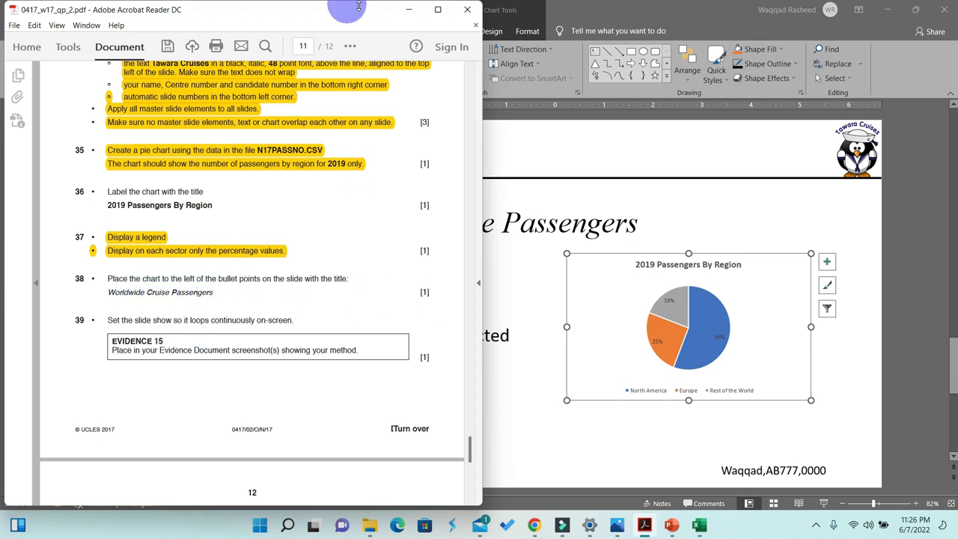
click(603, 271)
- Move the bullet text box to the right and place the chart to the left of the bullet points
click(383, 307)
drag(273, 360, 535, 359)
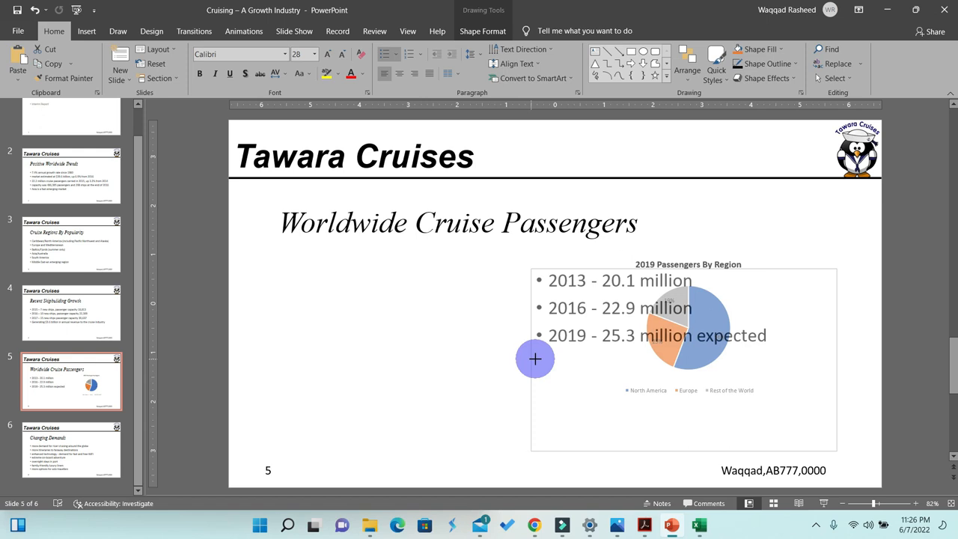
click(761, 303)
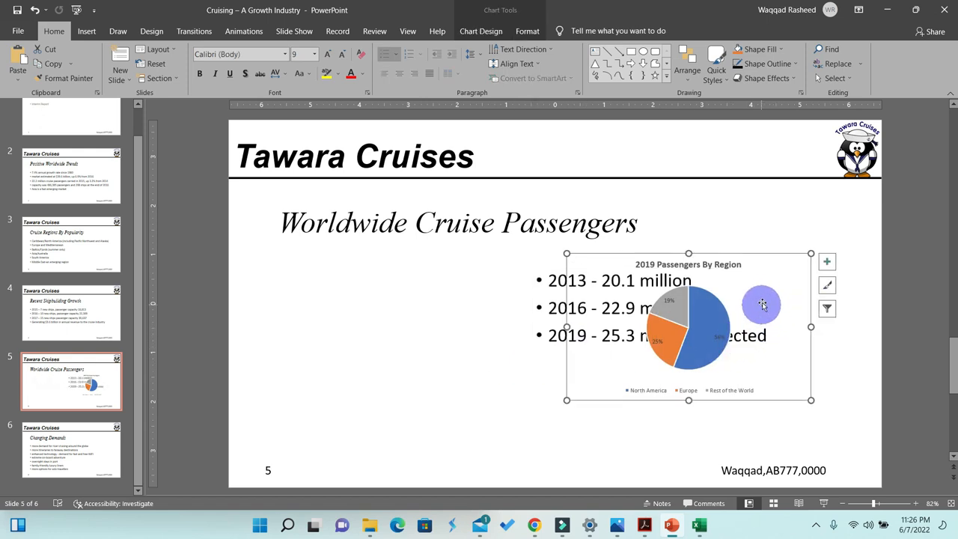
drag(767, 302, 432, 302)
mouse_move(434, 296)
mouse_down()
mouse_move(417, 293)
mouse_move(433, 291)
mouse_up()
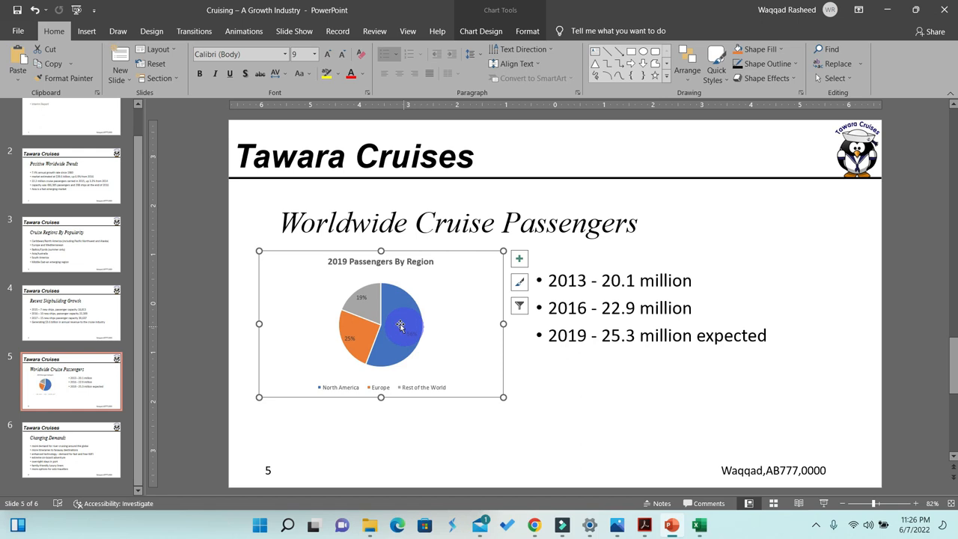
- Nudge the bullet text box upward and slightly enlarge the chart on slide 5
click(692, 334)
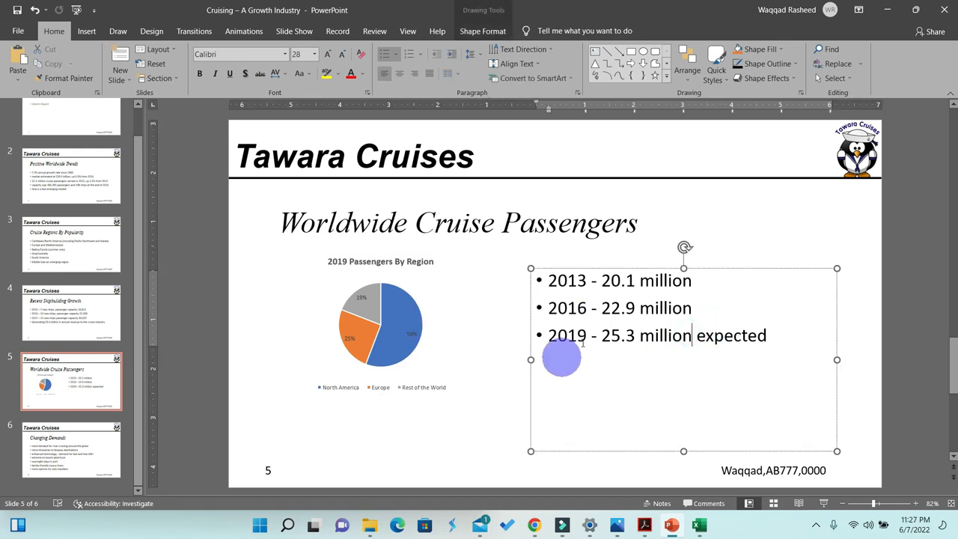
drag(650, 268, 648, 252)
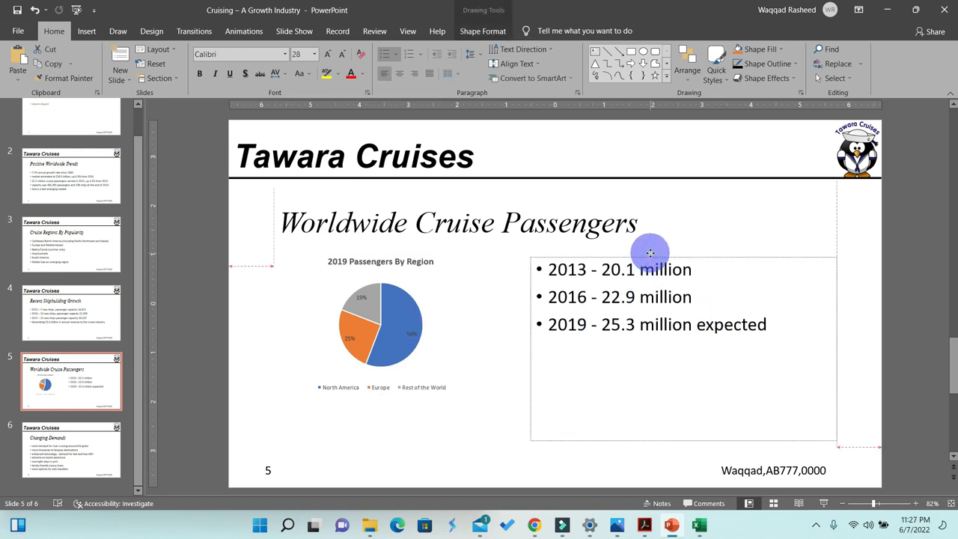
click(503, 406)
click(362, 340)
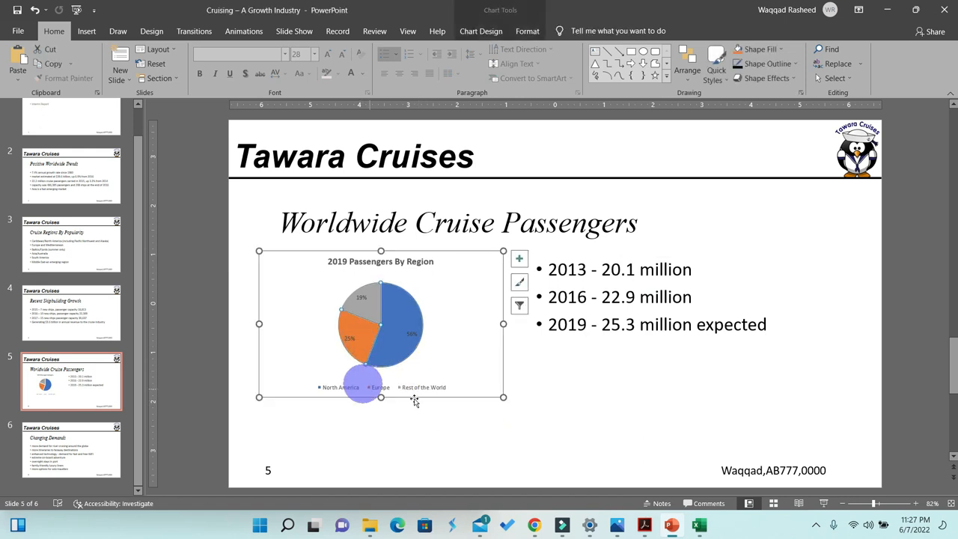
drag(501, 397, 511, 406)
click(648, 382)
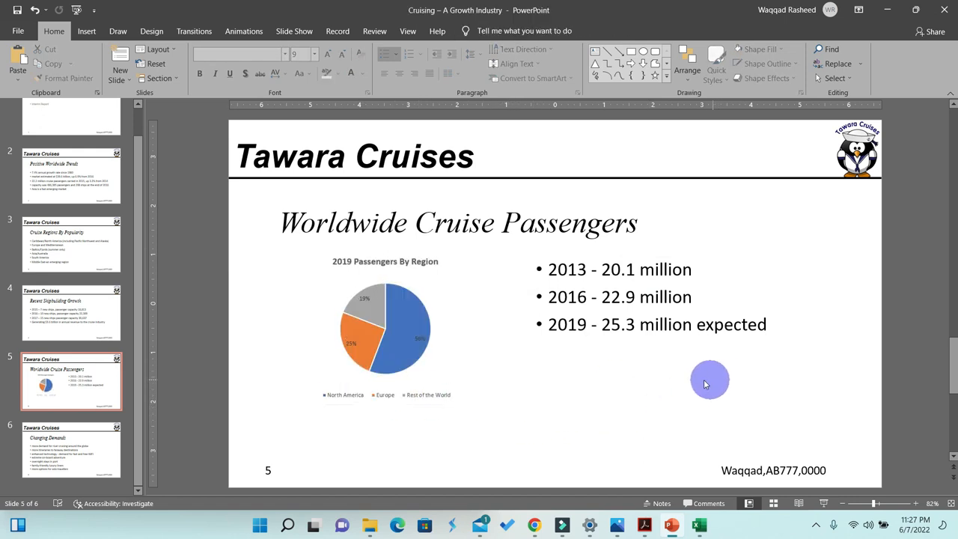
- Lower the bullet text box and shorten its height so the bullets sit beside the chart
click(662, 298)
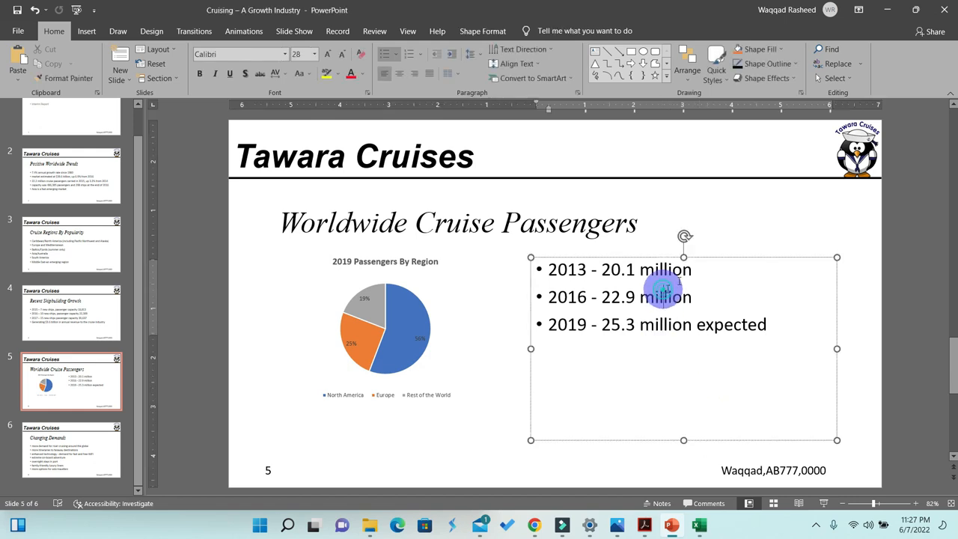
click(706, 256)
click(696, 283)
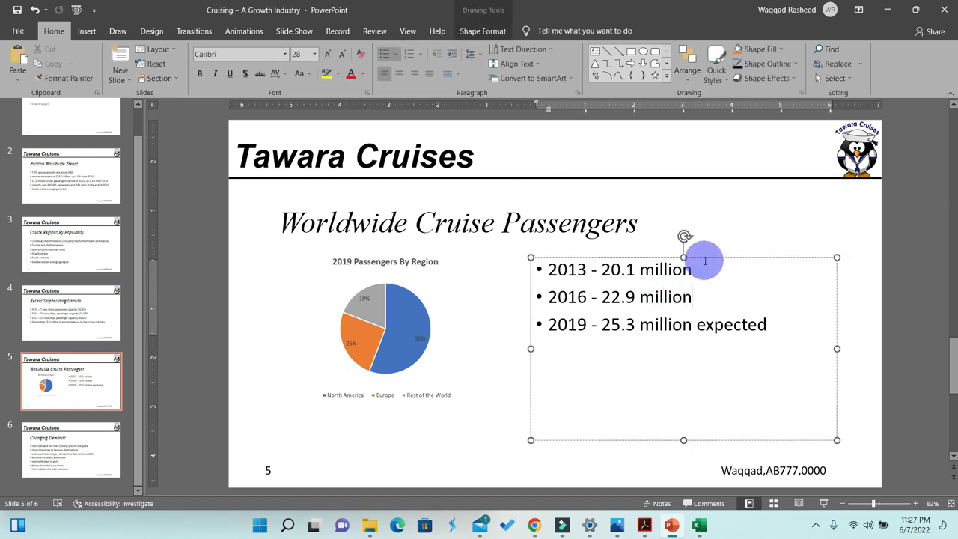
drag(705, 257, 705, 280)
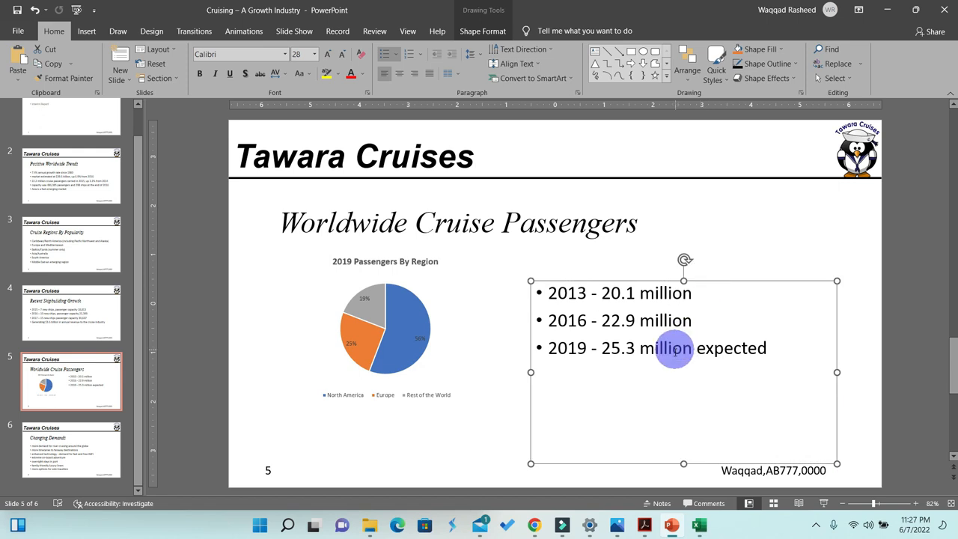
drag(681, 461, 680, 397)
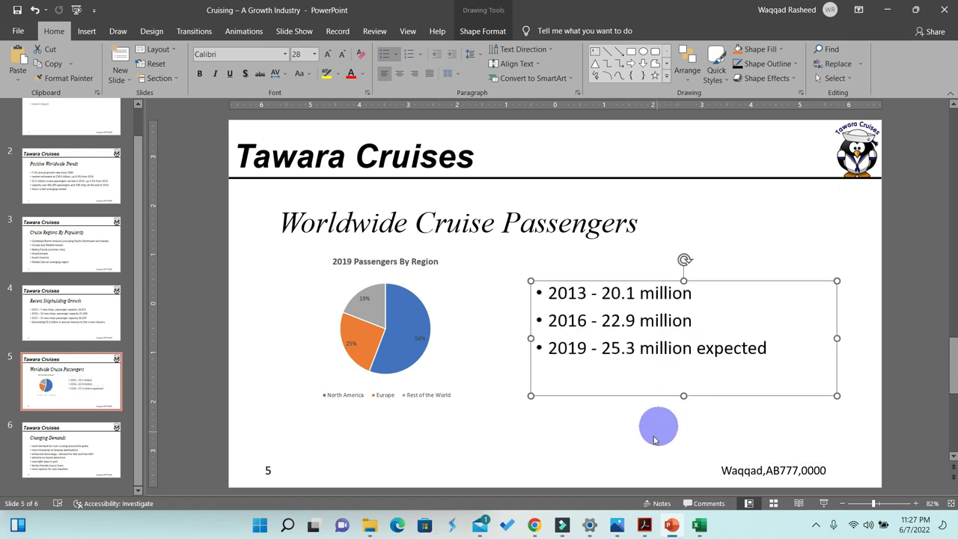
click(613, 458)
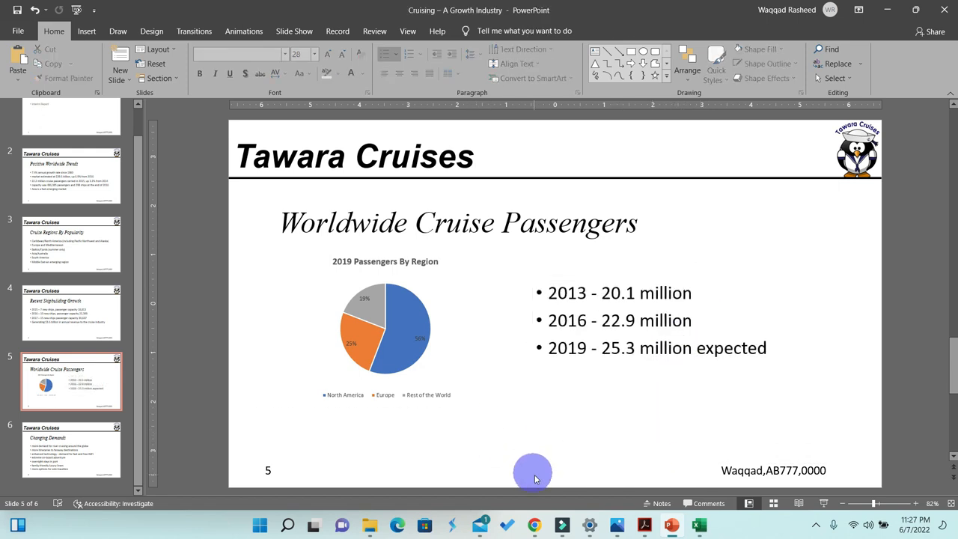
- Highlight the question 38 chart placement instructions in the question paper
click(644, 524)
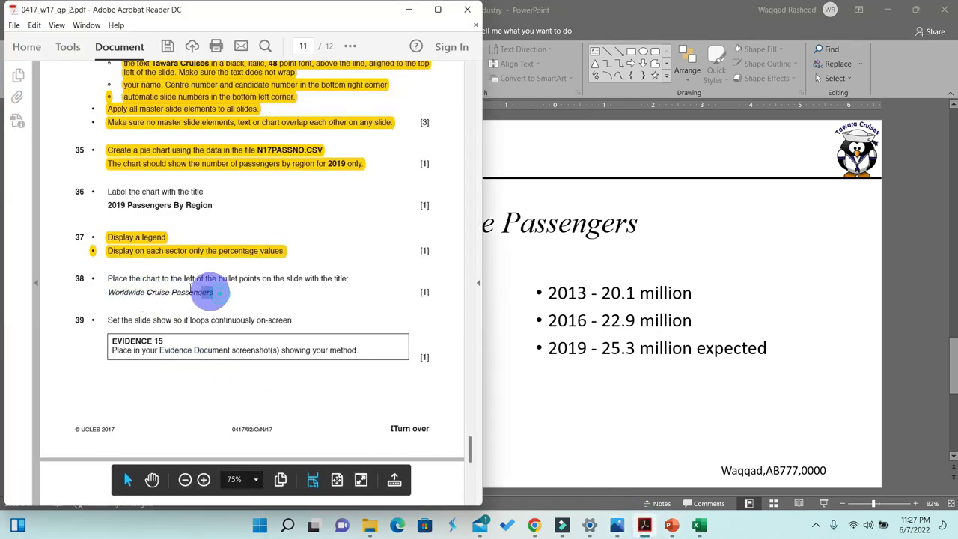
drag(213, 293, 111, 271)
click(350, 46)
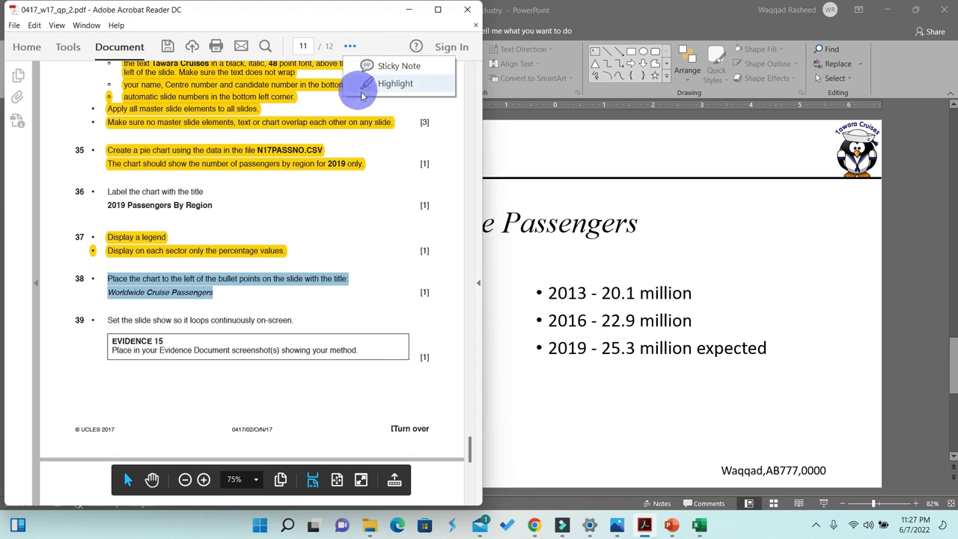
click(377, 82)
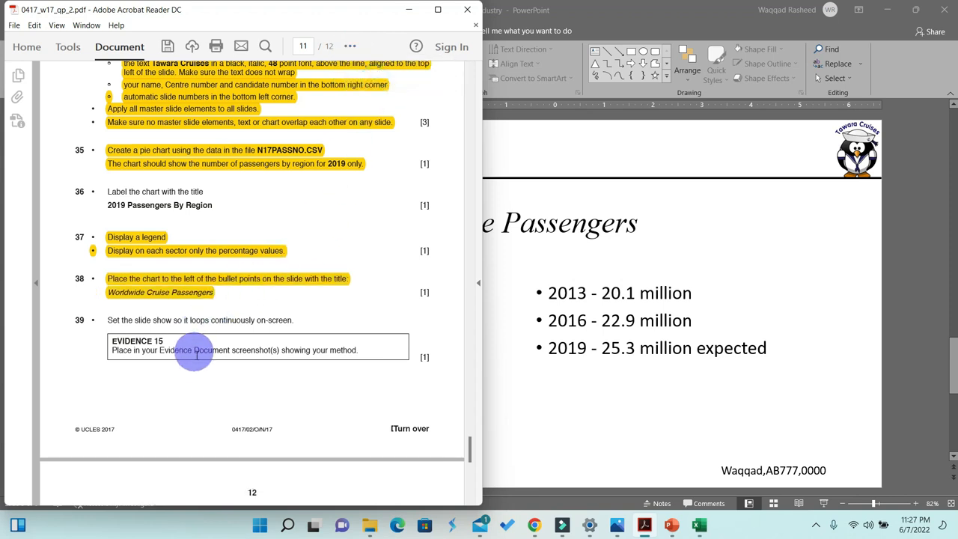
- Set up the slide show to loop continuously until Esc
click(582, 367)
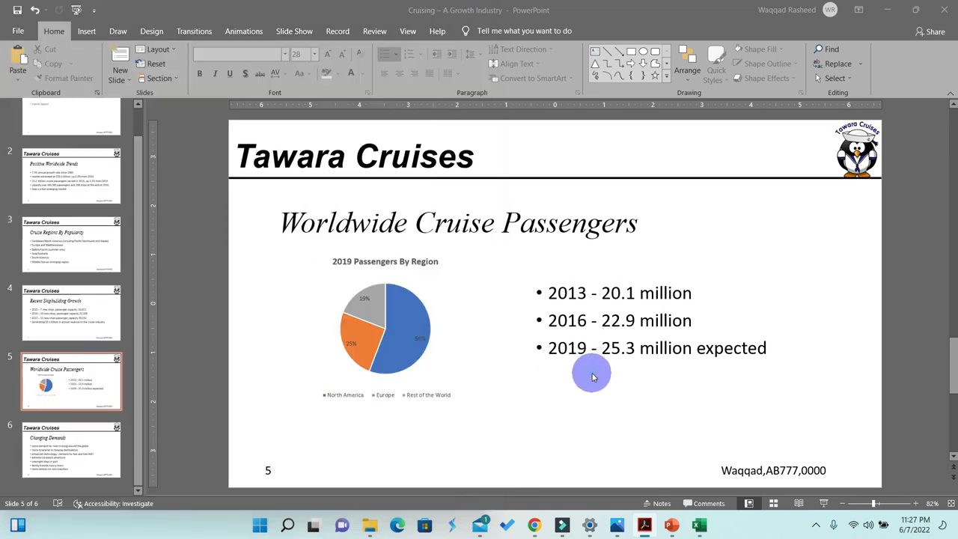
click(291, 31)
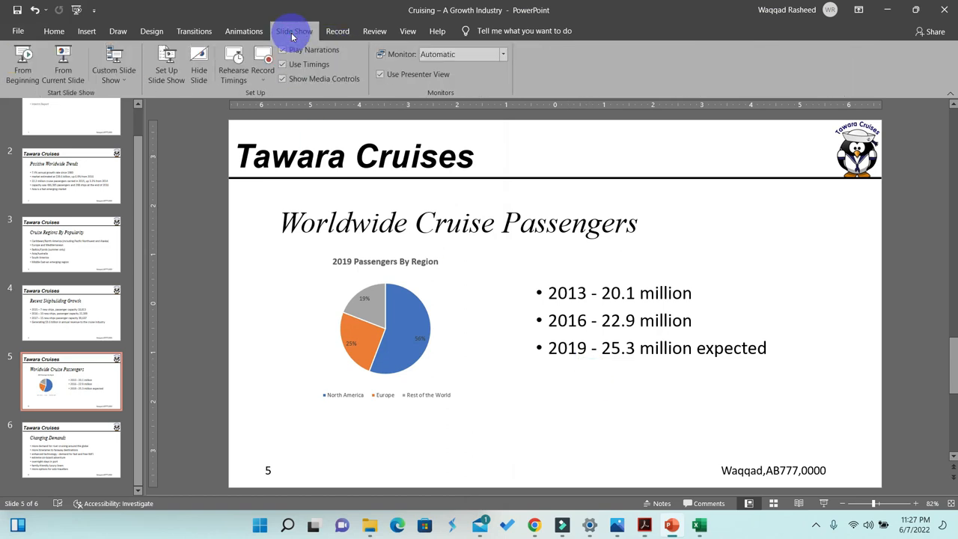
click(167, 72)
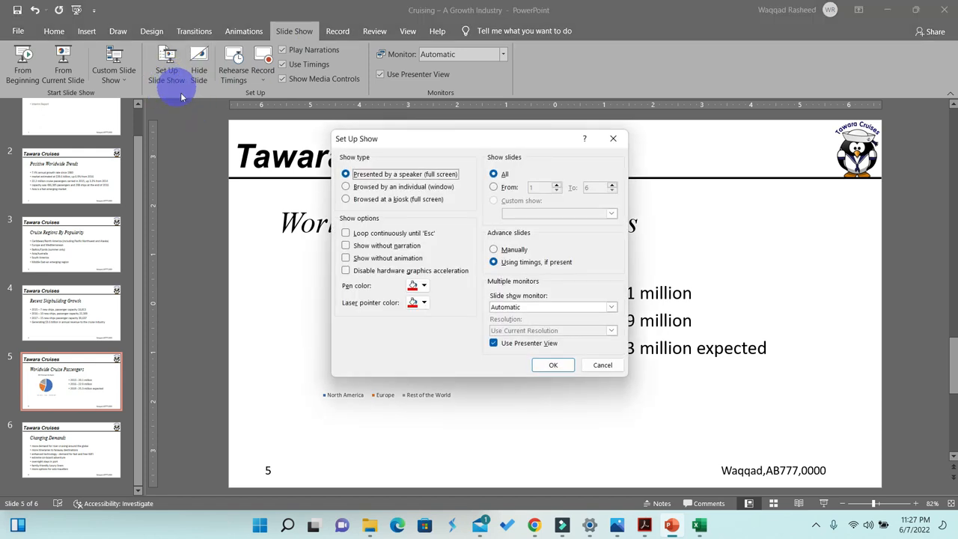
click(346, 234)
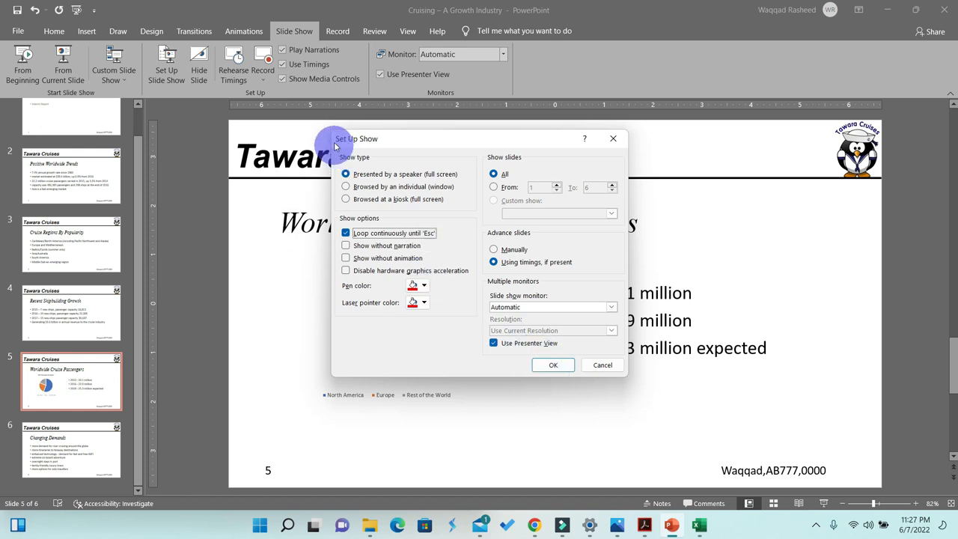
click(550, 366)
- Read the remaining printing instructions in the question paper
click(643, 524)
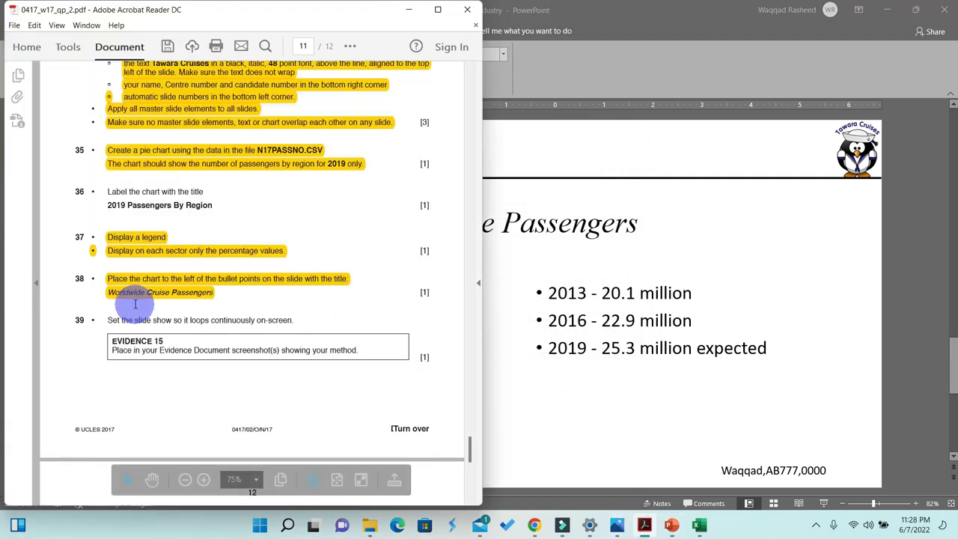
scroll(146, 309, down, 4)
scroll(146, 308, down, 3)
click(676, 246)
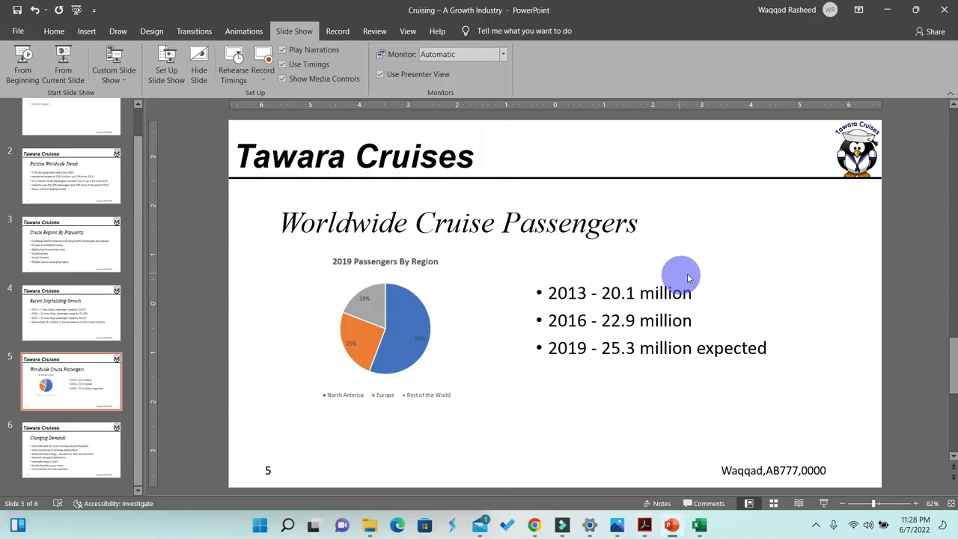
click(643, 524)
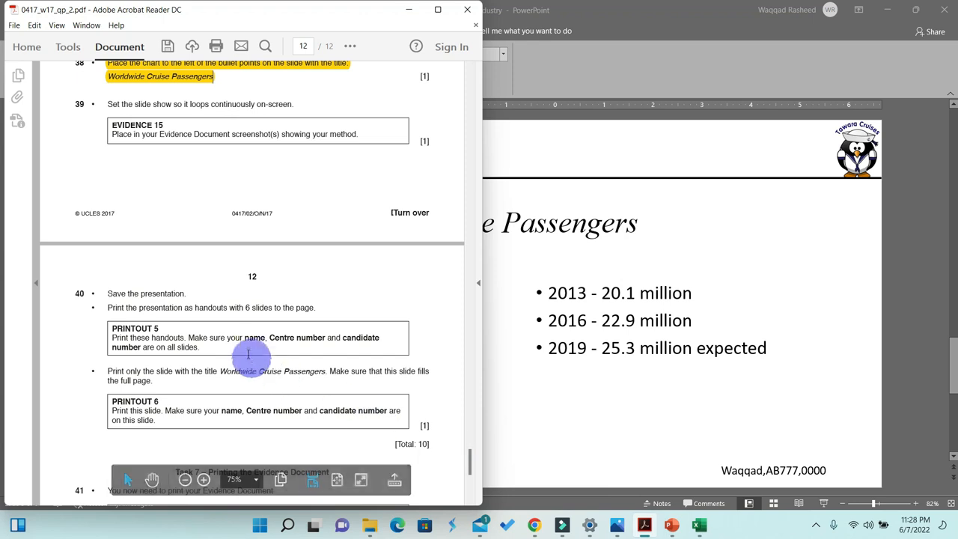
scroll(242, 333, down, 1)
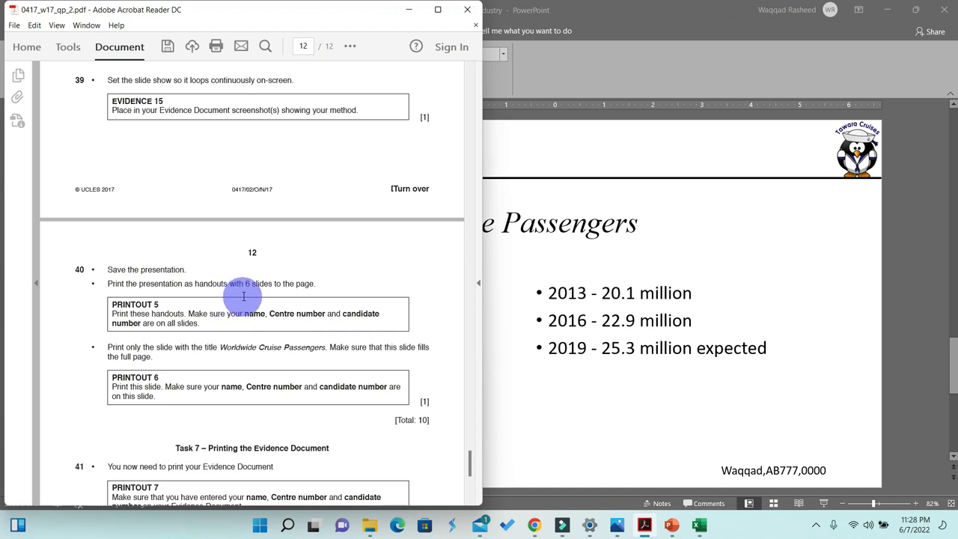
click(610, 372)
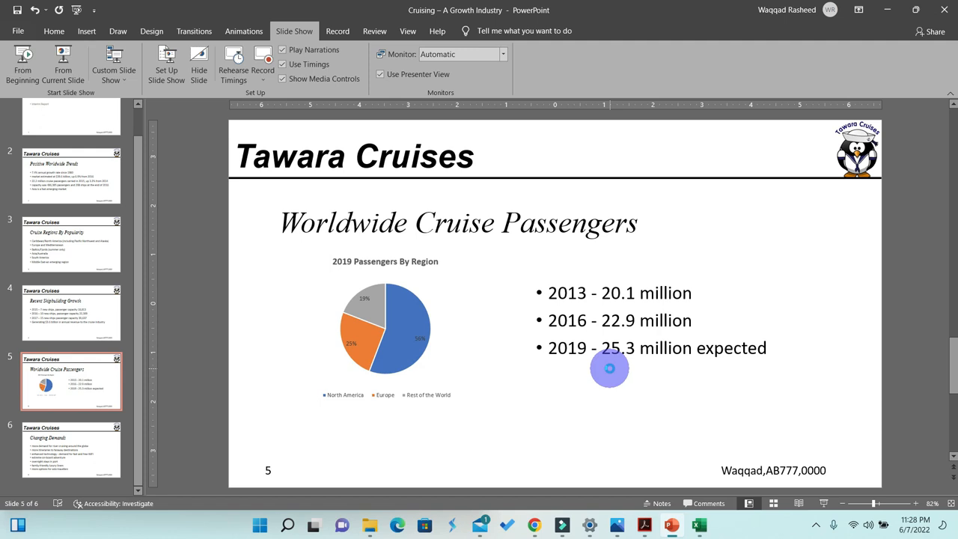
- Set the print layout to handouts with 6 slides horizontal per page
key(ctrl+p)
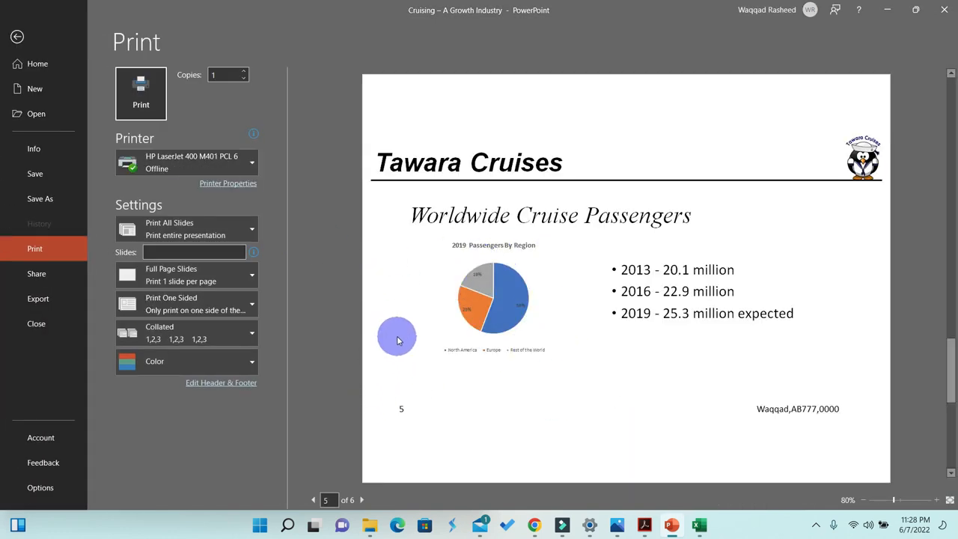
click(183, 277)
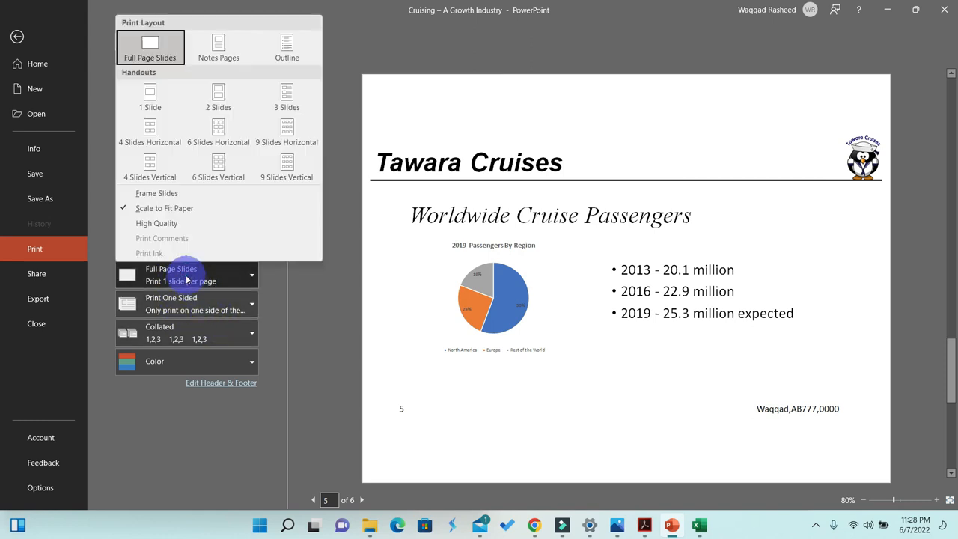
click(217, 135)
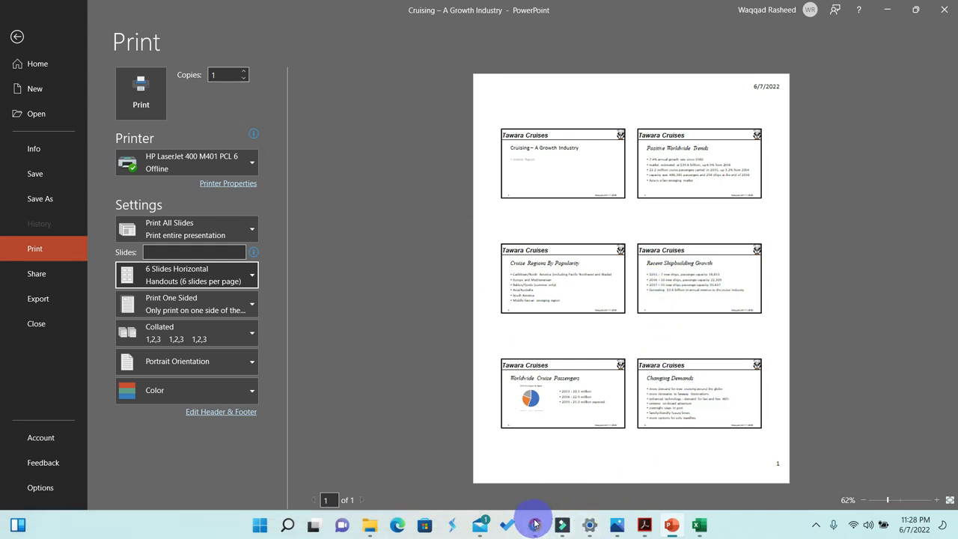
- Read the instruction for printing only the Worldwide Cruise Passengers slide in the question paper
click(644, 525)
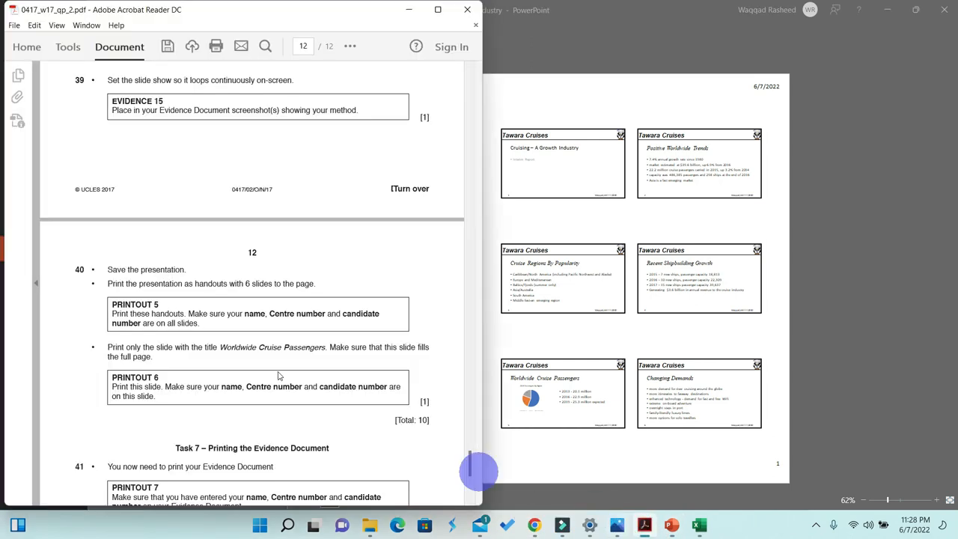
scroll(218, 333, down, 1)
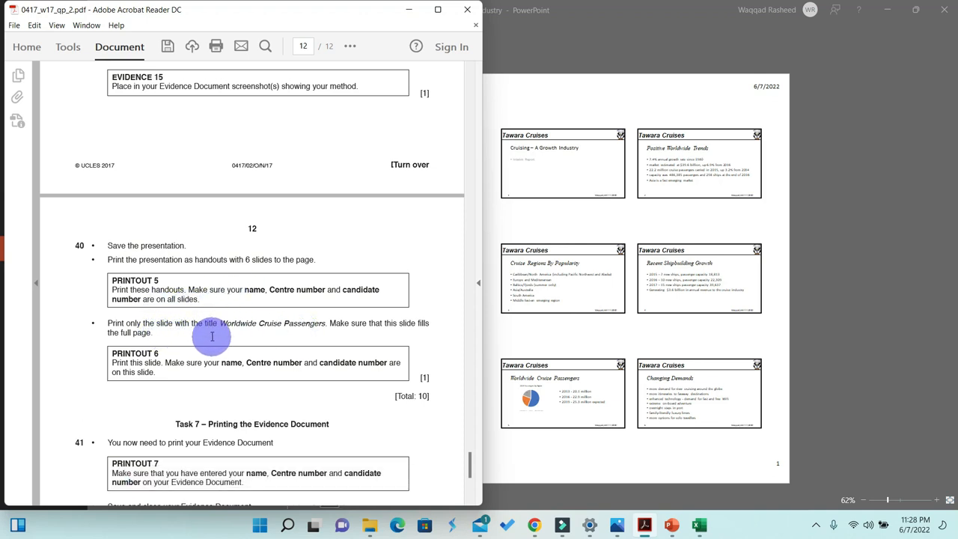
double_click(242, 332)
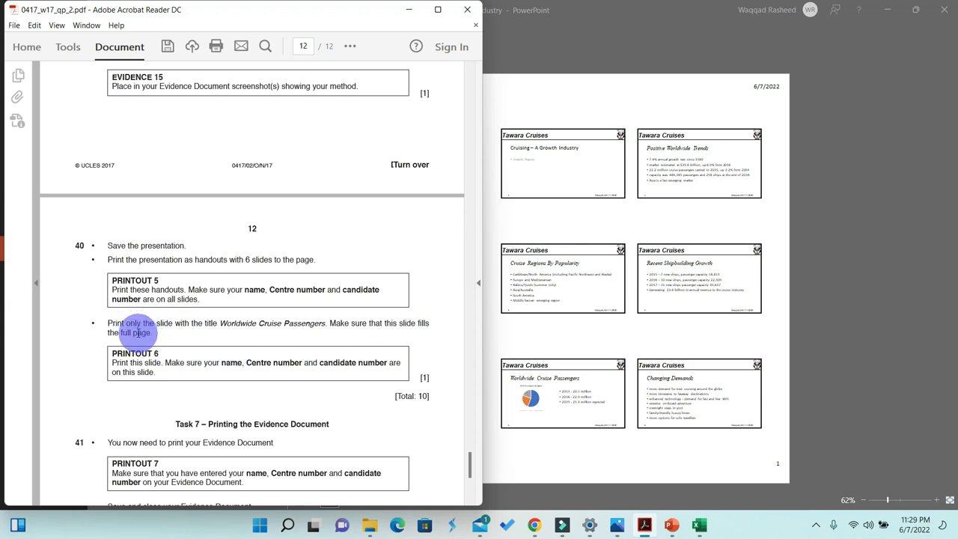
click(409, 10)
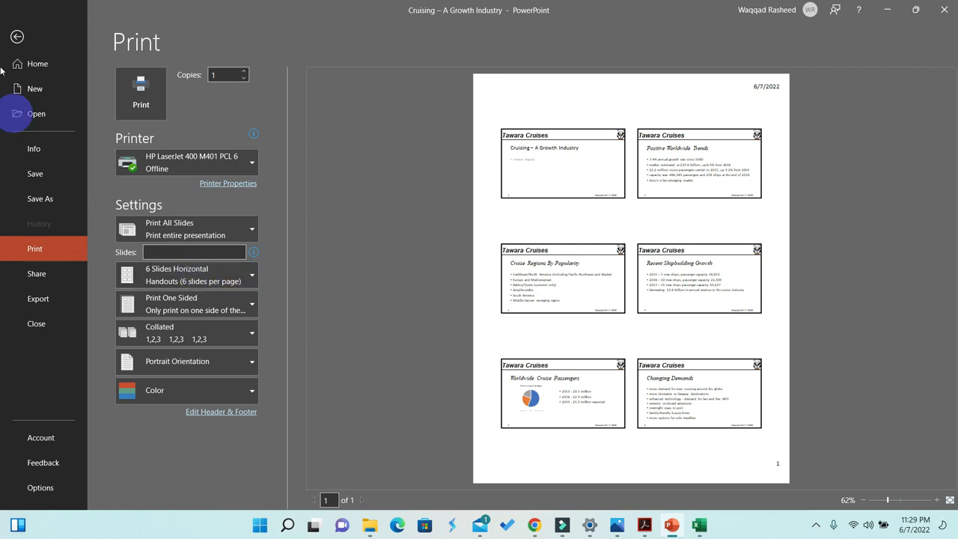
- Set printing to full-page slides and only the current slide 5, Worldwide Cruise Passengers
click(16, 36)
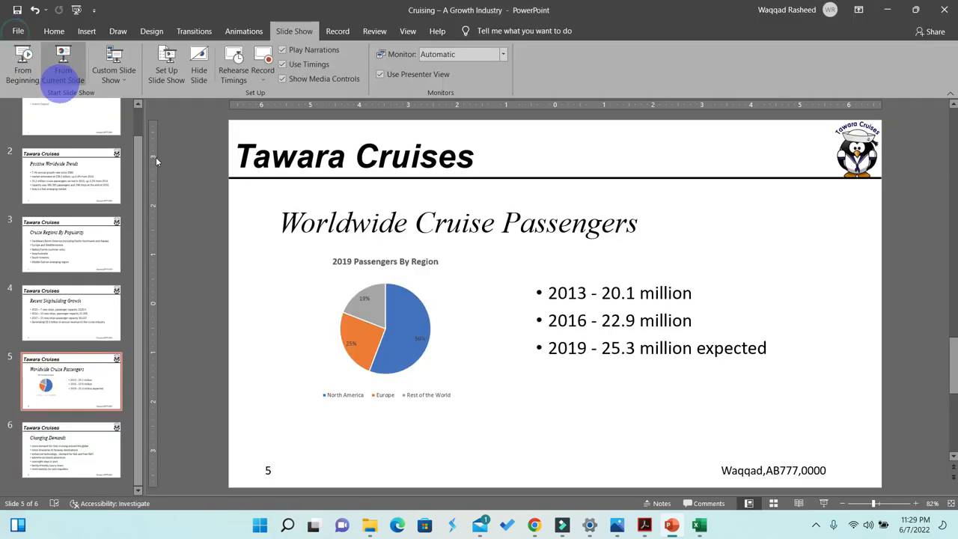
click(412, 284)
click(737, 280)
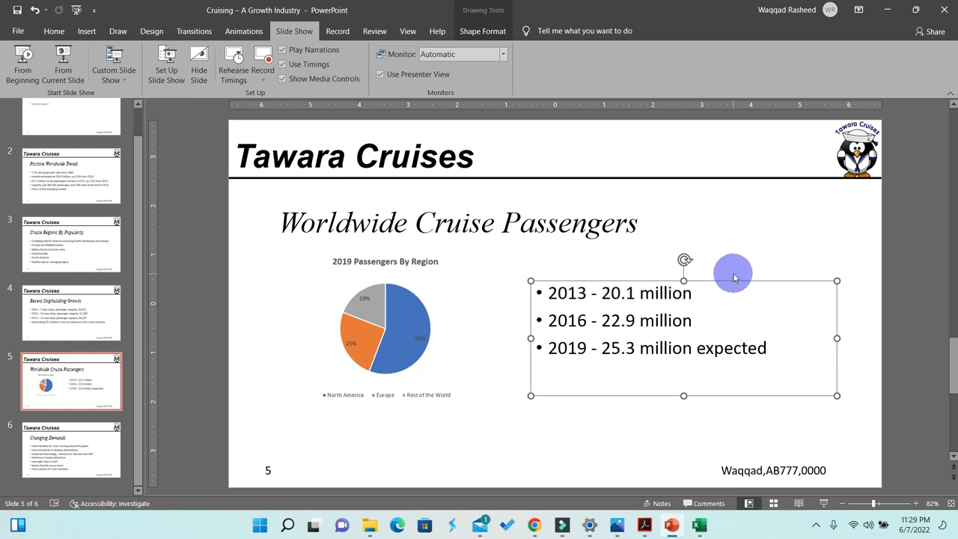
key(ctrl+p)
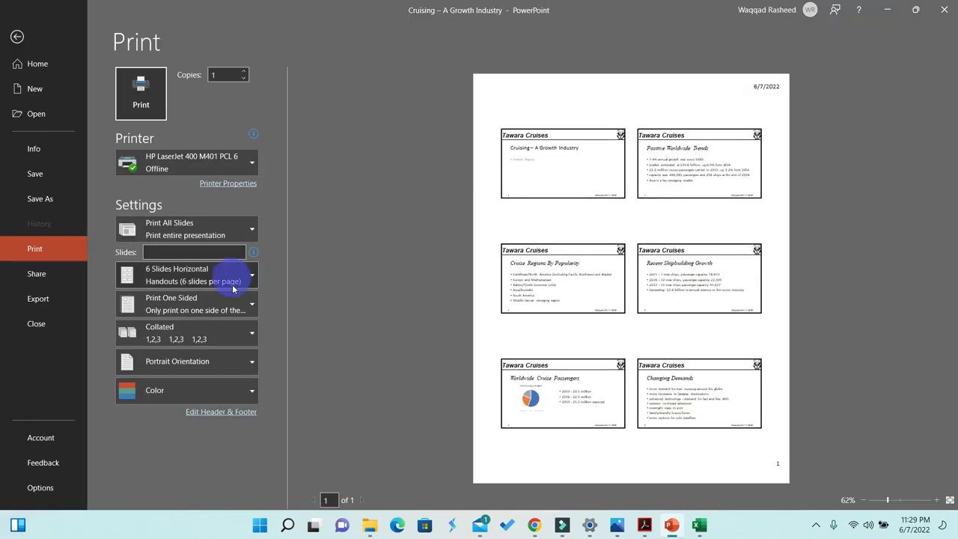
click(216, 273)
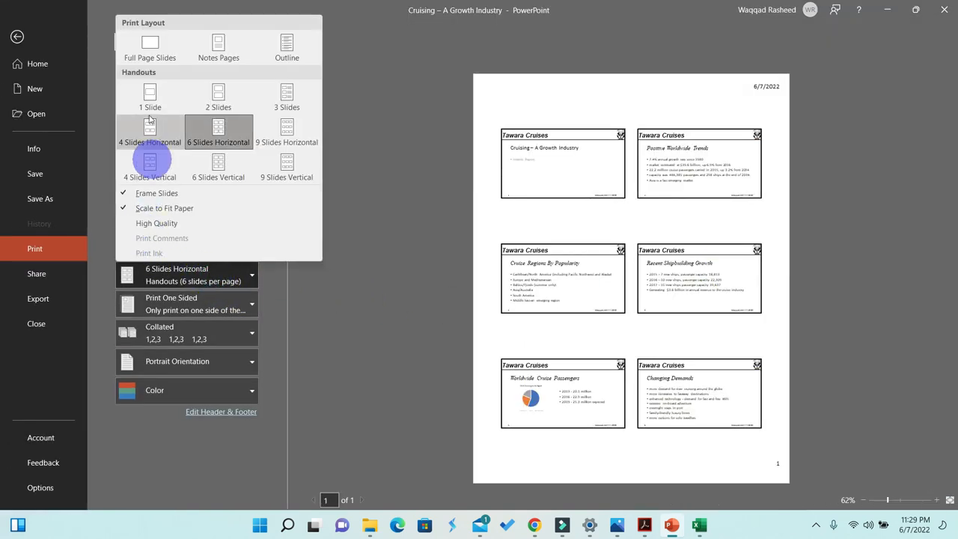
click(141, 45)
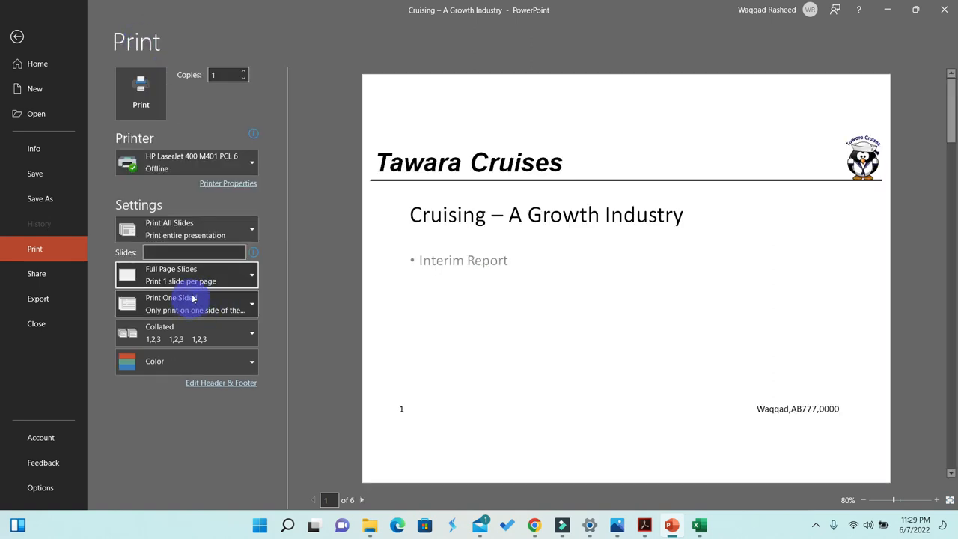
click(191, 275)
click(193, 282)
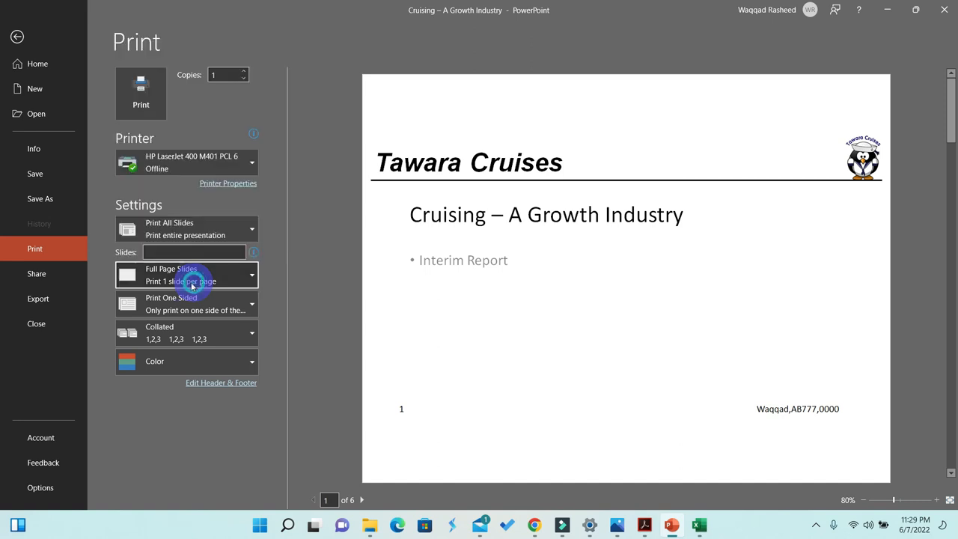
click(214, 224)
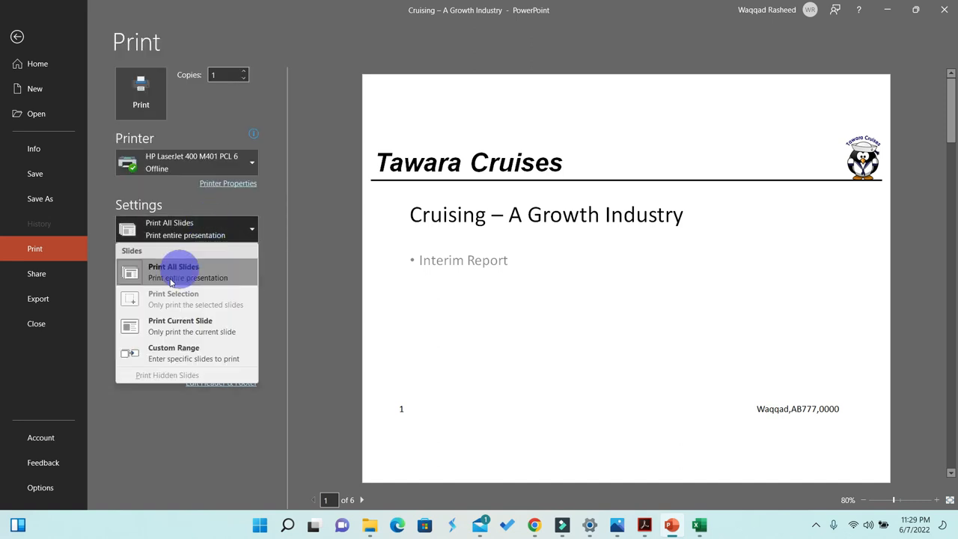
click(182, 326)
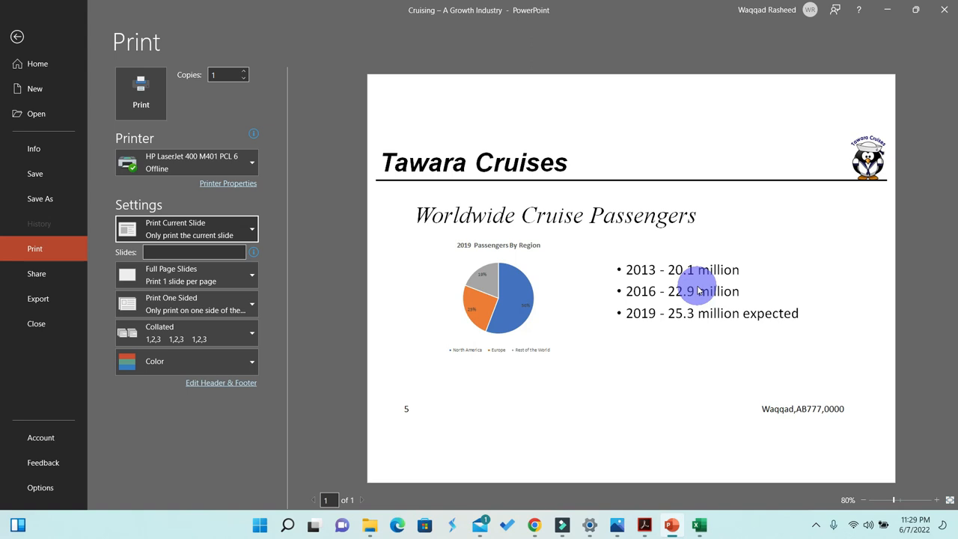
click(16, 36)
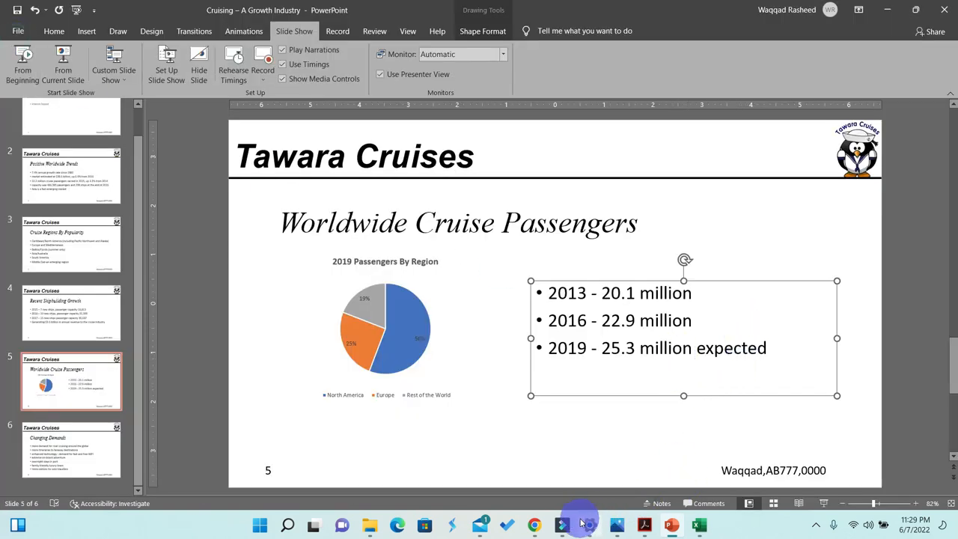
- Highlight the instruction to print only the Worldwide Cruise Passengers slide in the question paper
click(644, 525)
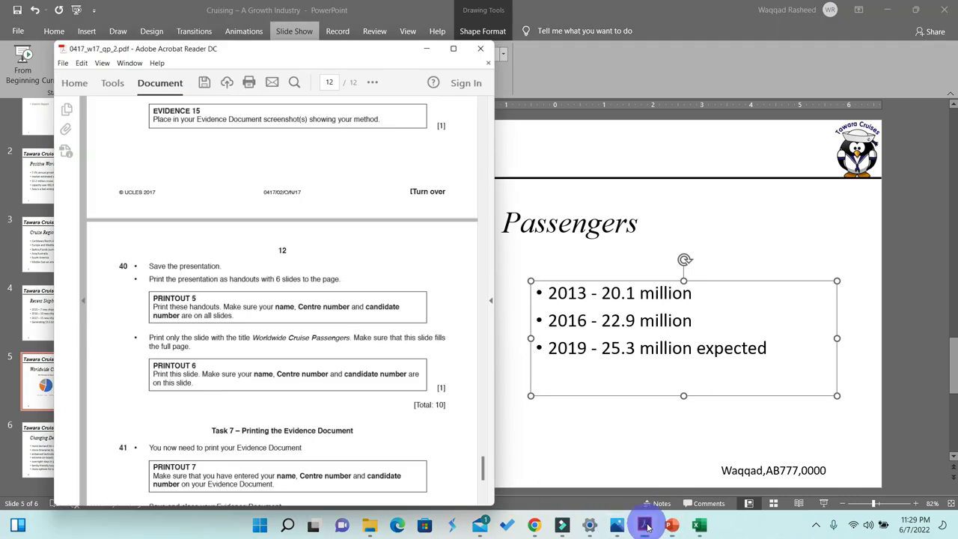
scroll(296, 385, down, 1)
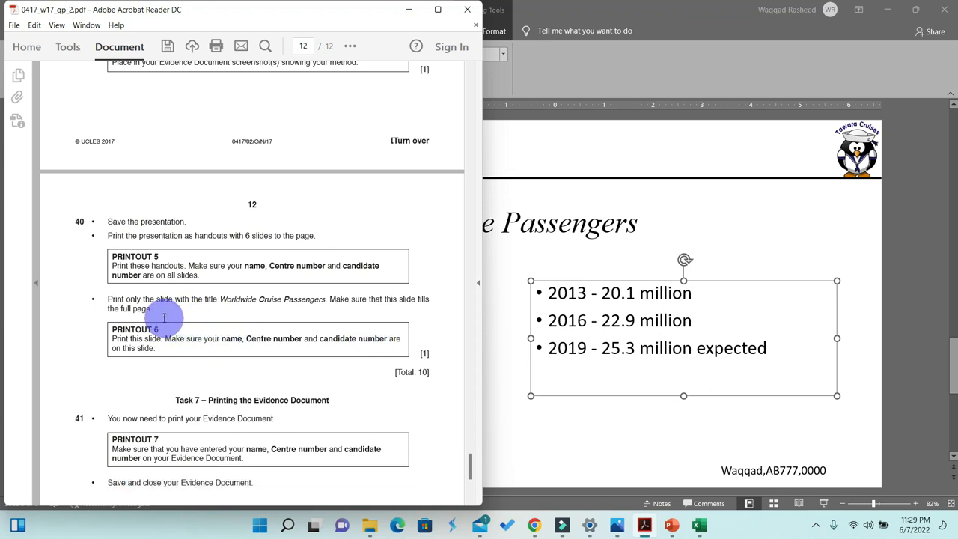
mouse_move(156, 300)
mouse_down()
mouse_move(117, 305)
mouse_move(150, 315)
mouse_up()
triple_click(134, 305)
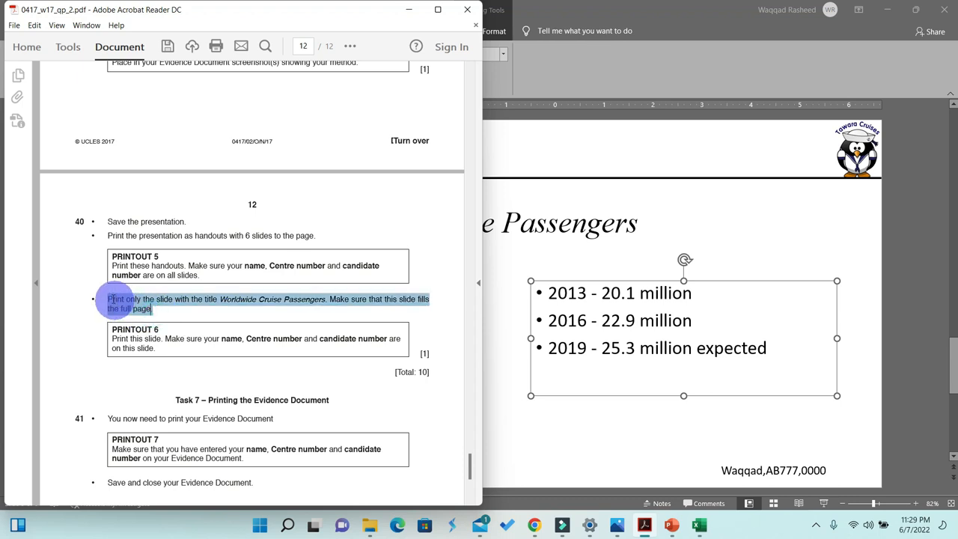
click(350, 47)
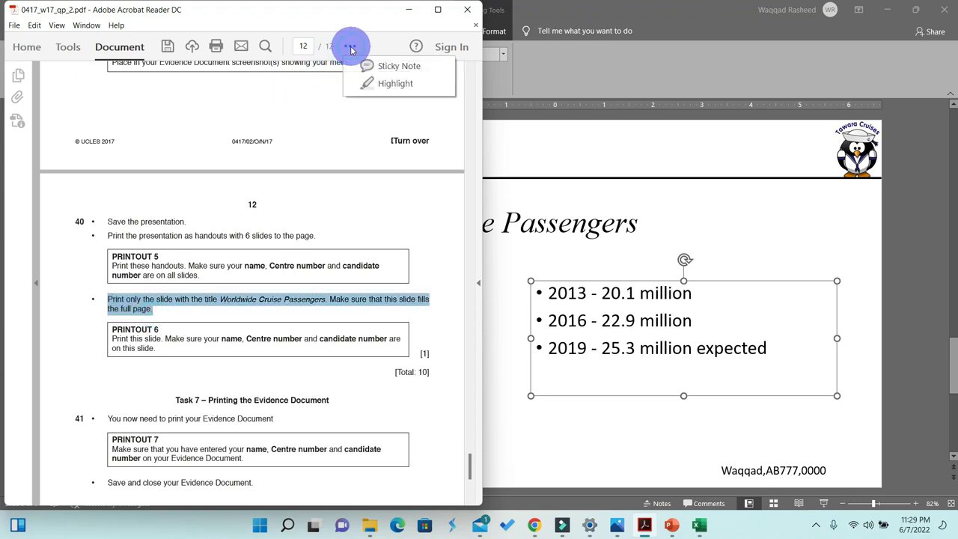
click(382, 83)
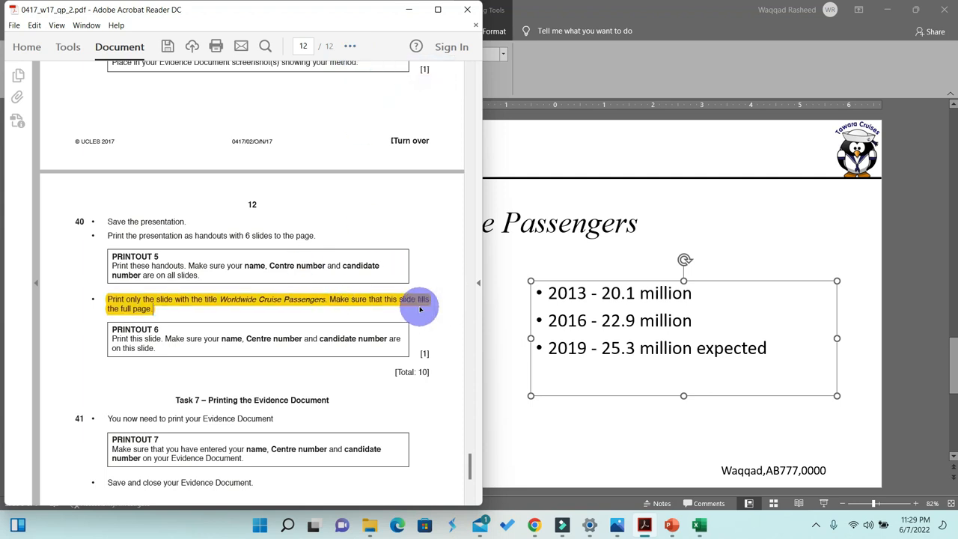
click(410, 11)
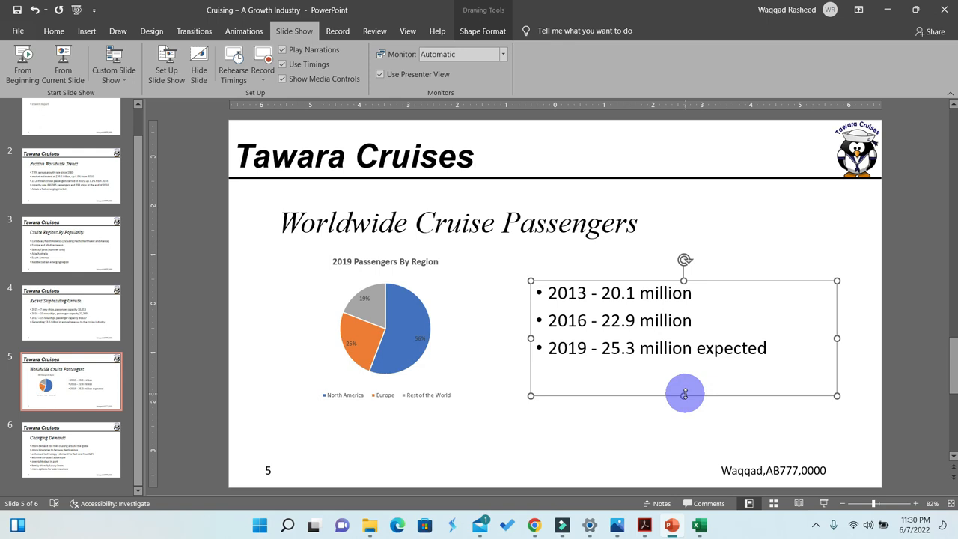
click(815, 525)
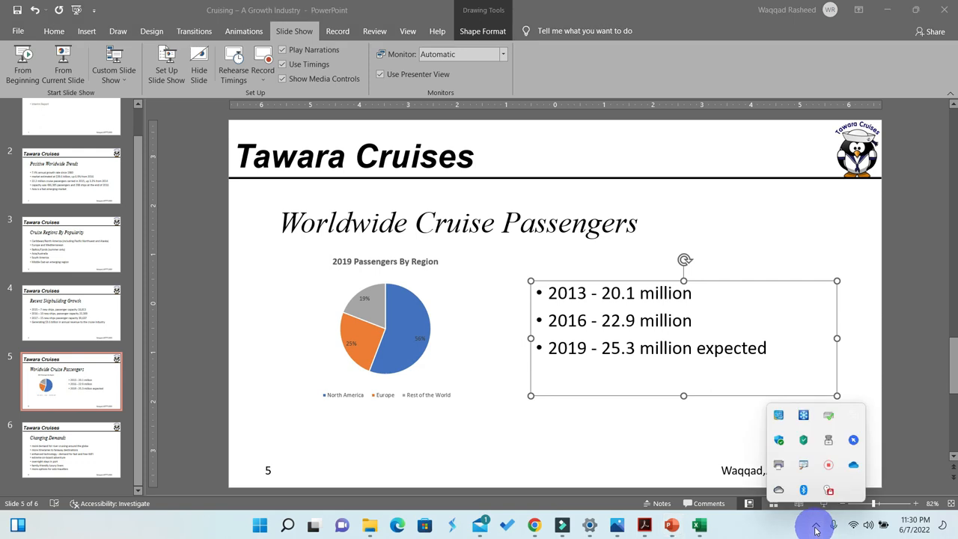
right_click(828, 465)
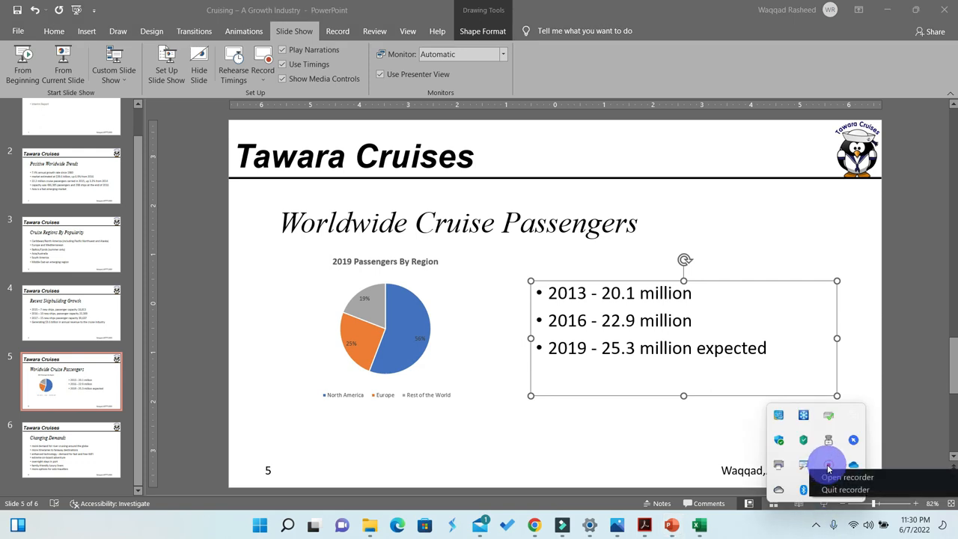